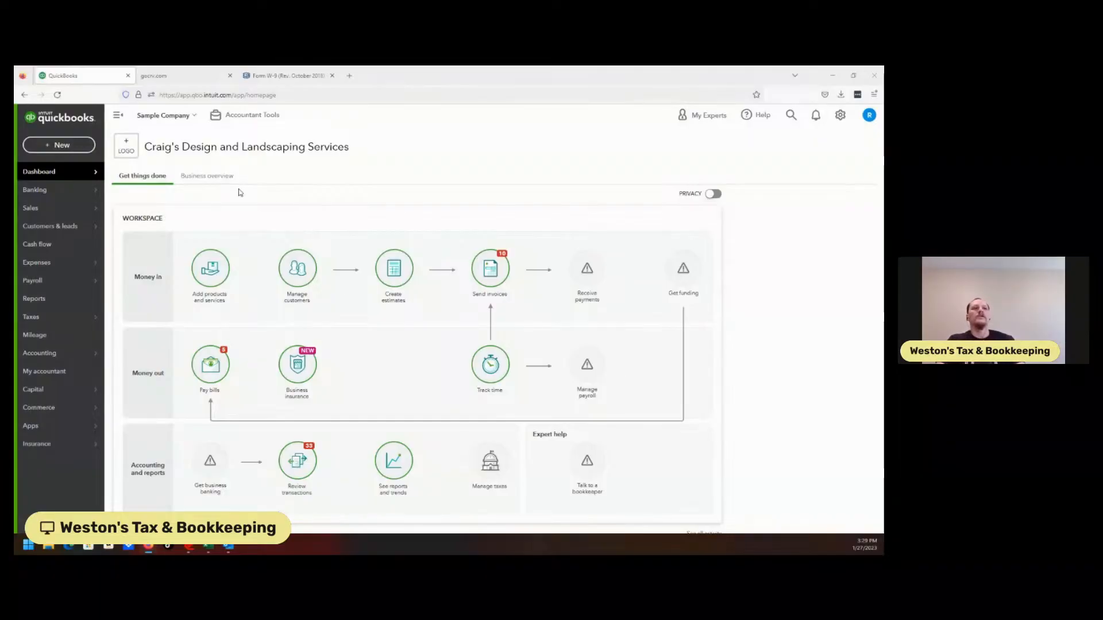
Look over the money in, money out, and accounting workflow on the Get things done dashboard.
mouse_move(80, 183)
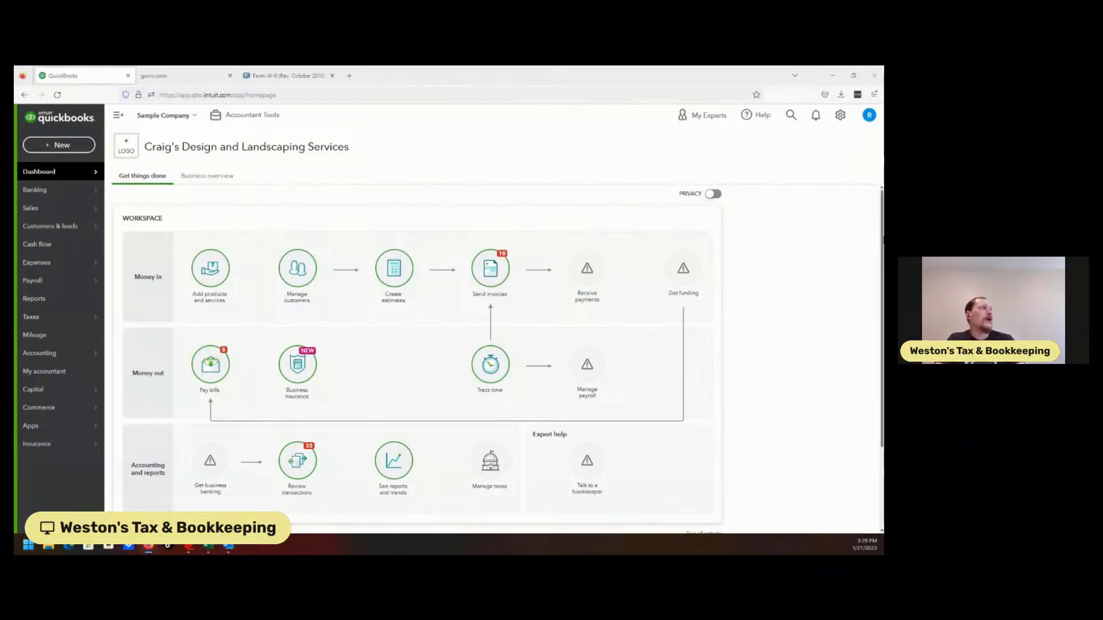
scroll(877, 240, down, 2)
scroll(881, 317, down, 1)
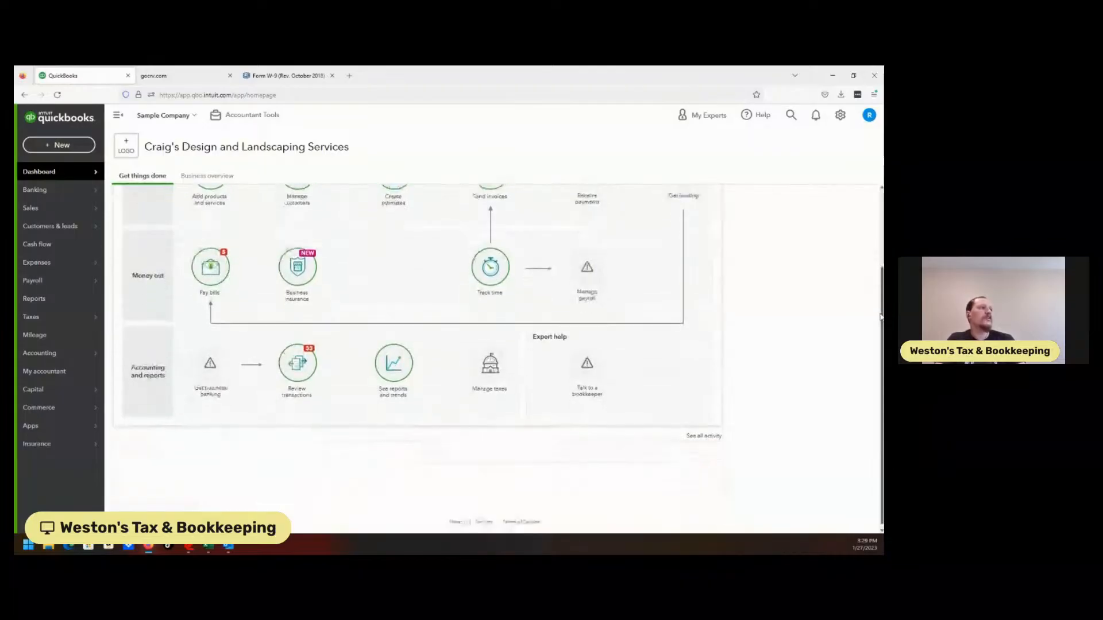
scroll(881, 316, up, 2)
scroll(881, 313, down, 2)
drag(883, 310, 874, 346)
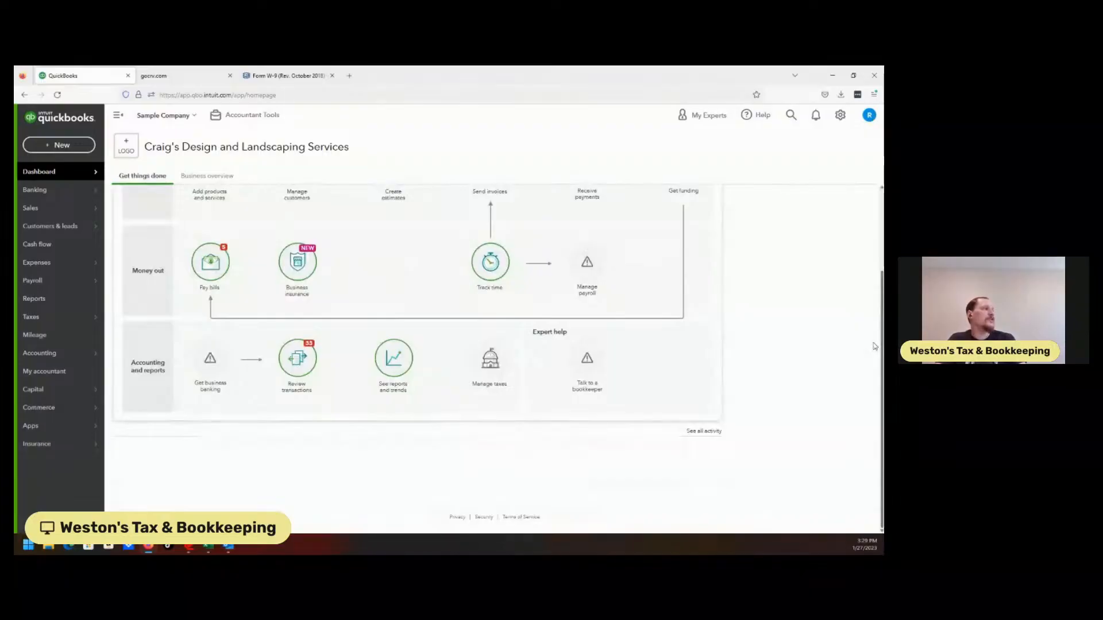
scroll(874, 346, up, 1)
scroll(874, 347, up, 1)
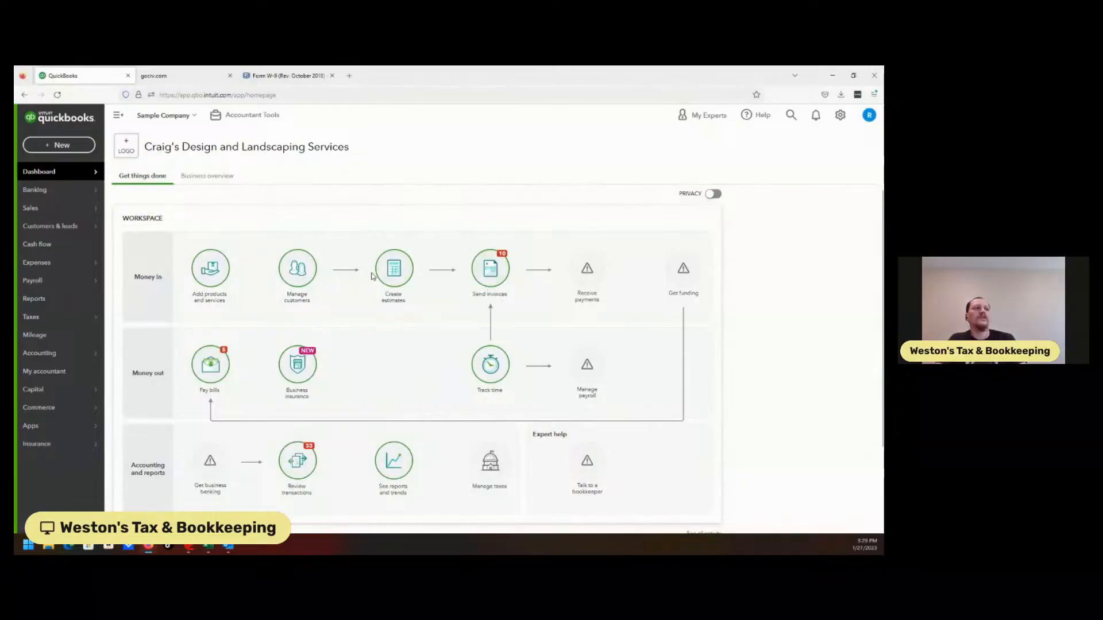
mouse_move(105, 199)
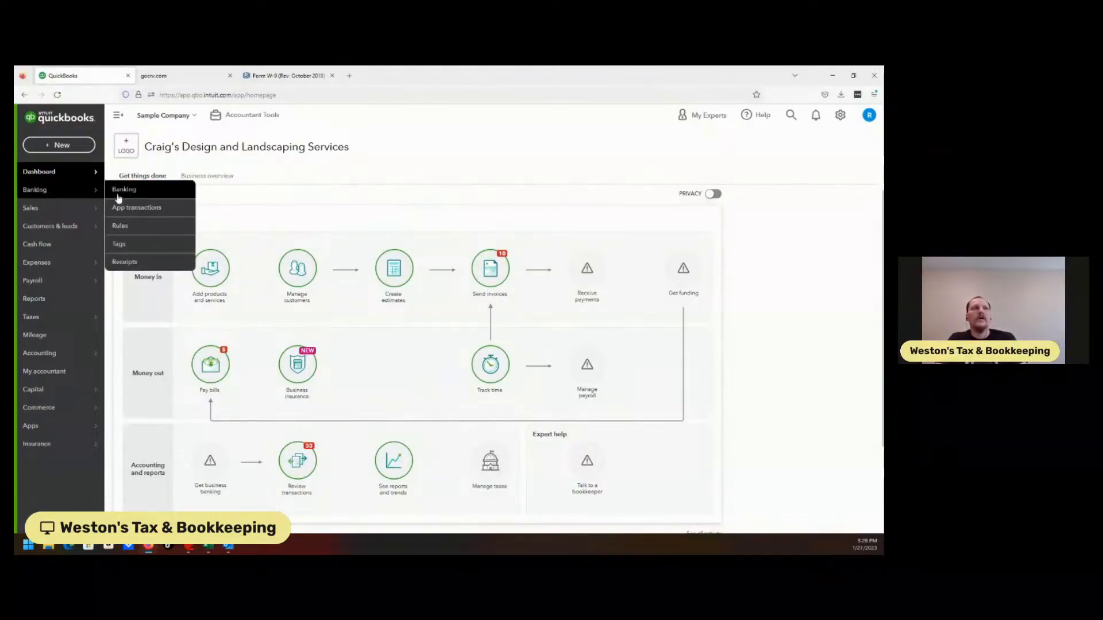
Open the business overview and examine the profit and loss, expenses, invoices, bank accounts and the sales trend.
click(236, 181)
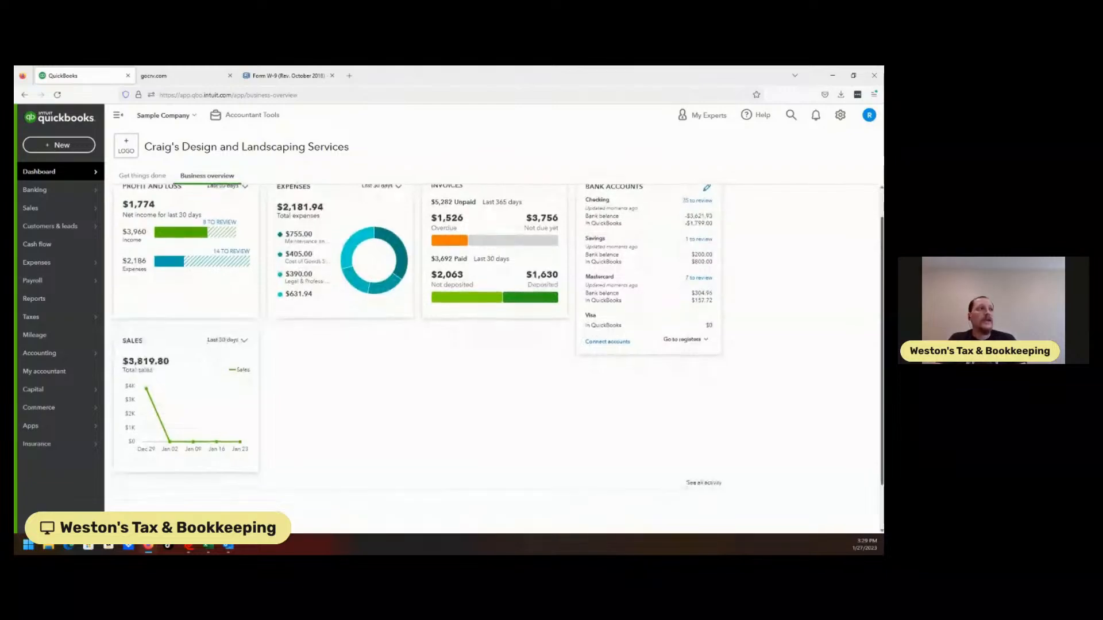
scroll(498, 342, down, 1)
scroll(498, 341, up, 1)
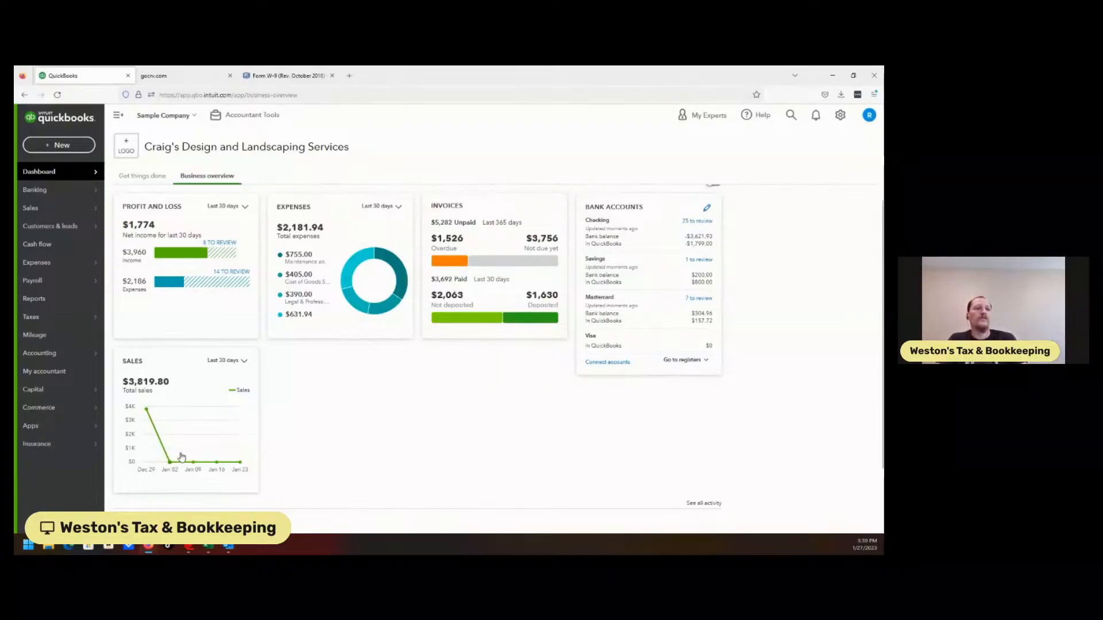
mouse_move(146, 410)
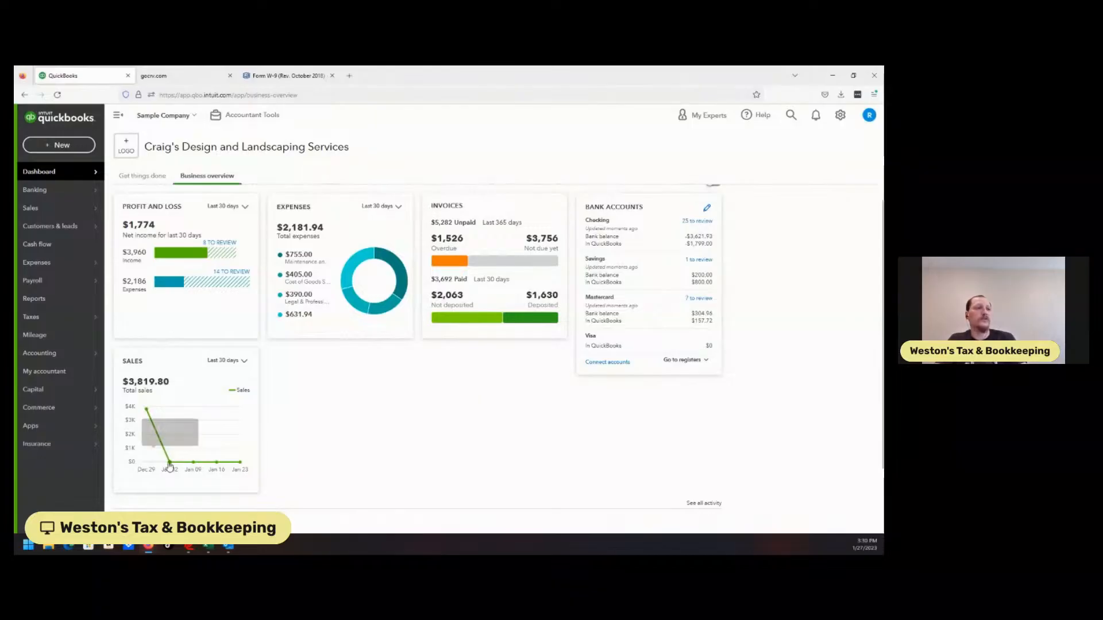
mouse_move(170, 463)
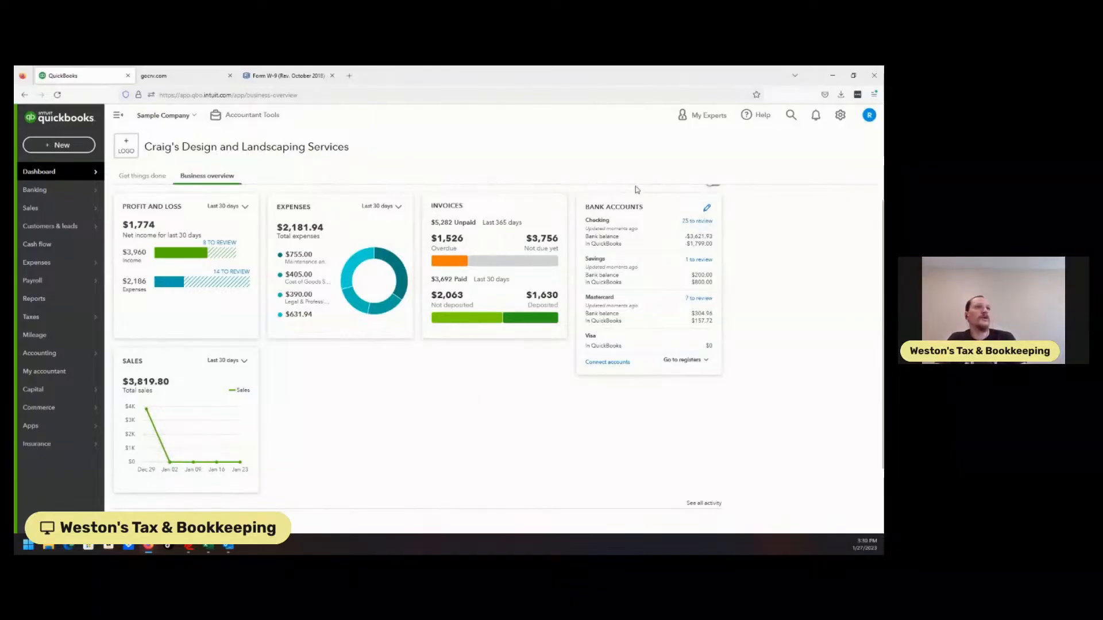
Go to the bank transactions, dismissing the introduction, and check which banks are offered for linking an account.
click(49, 197)
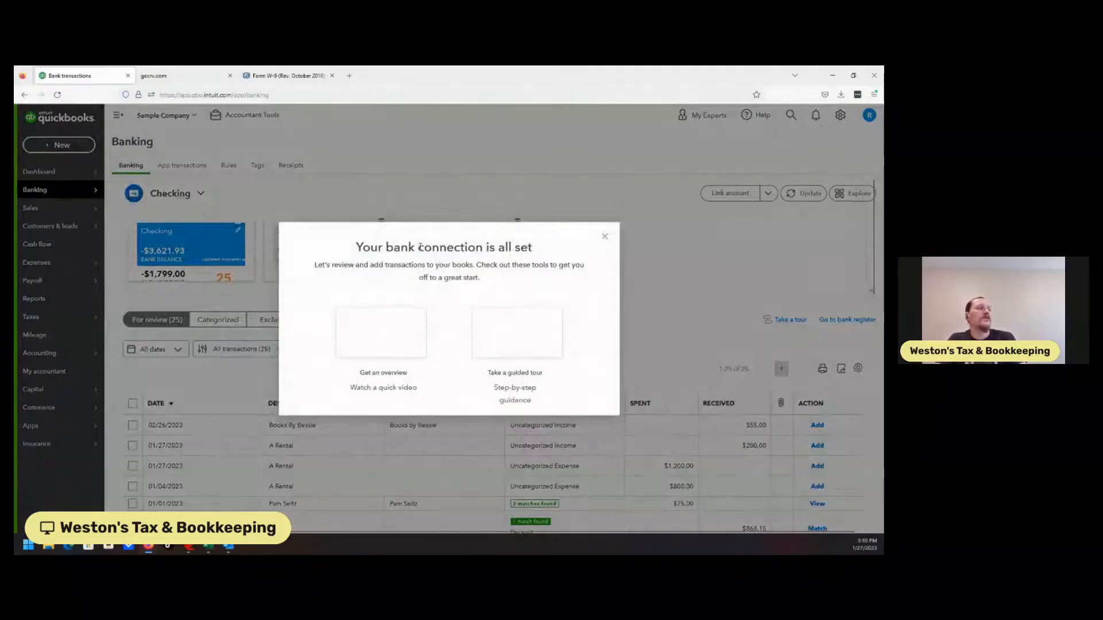
click(600, 237)
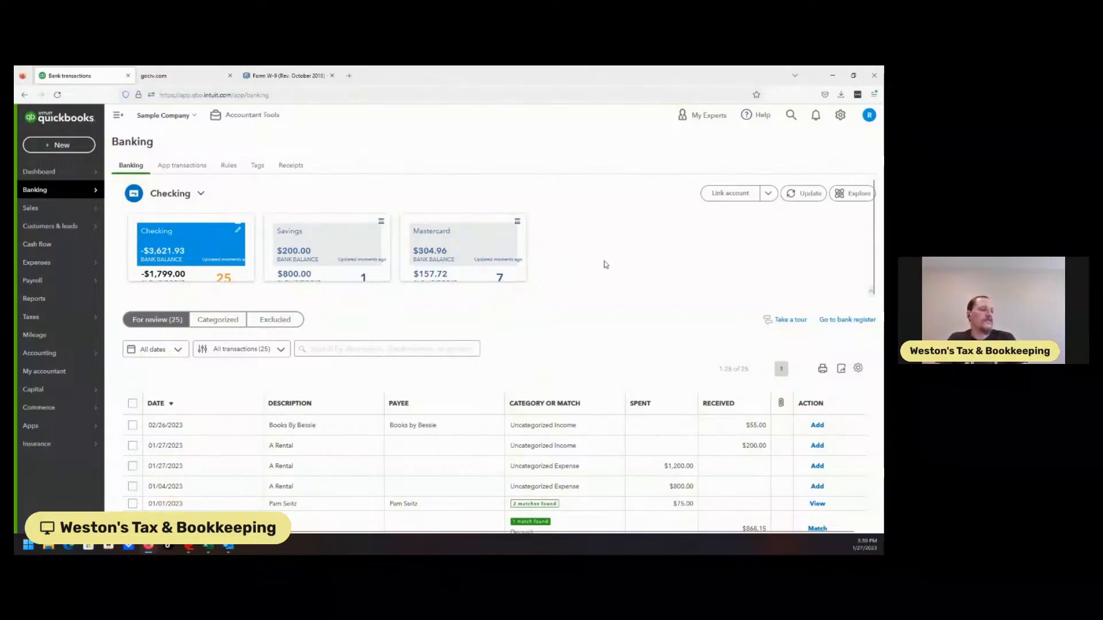
click(735, 206)
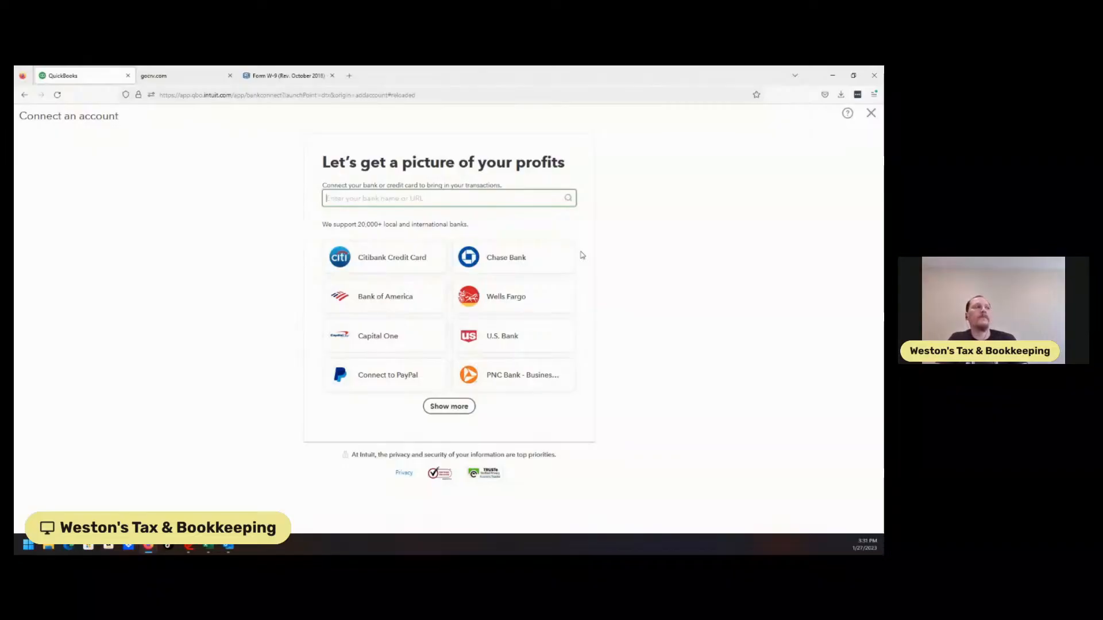
click(871, 114)
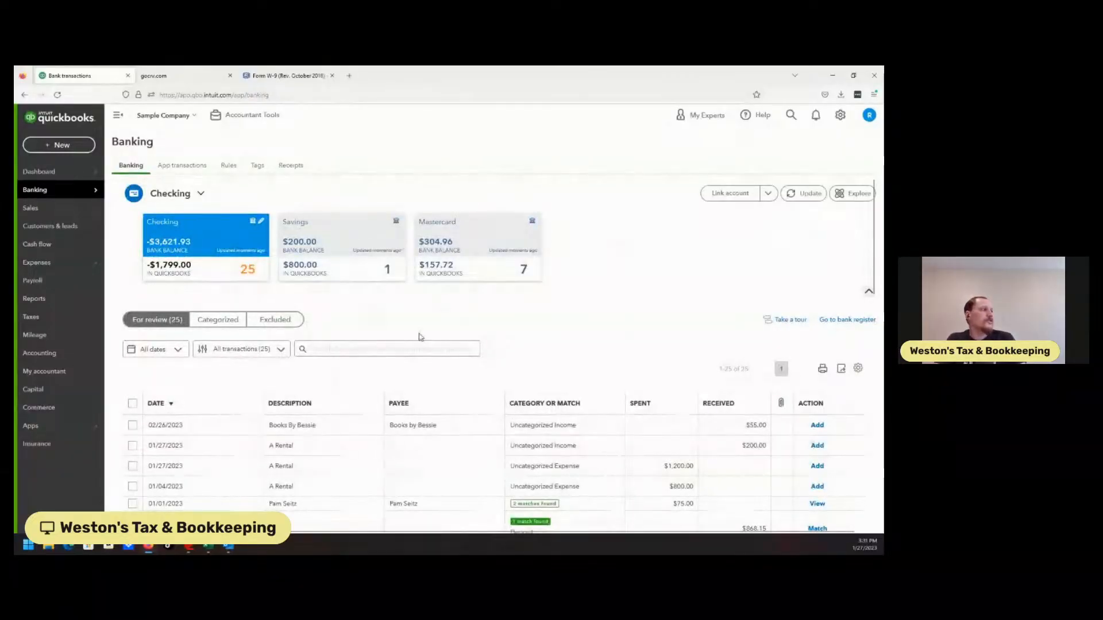
Review the suggested match groups for the 01/01/2023 Hicks Hardware transaction, leave without saving and collapse its details.
drag(875, 273, 878, 234)
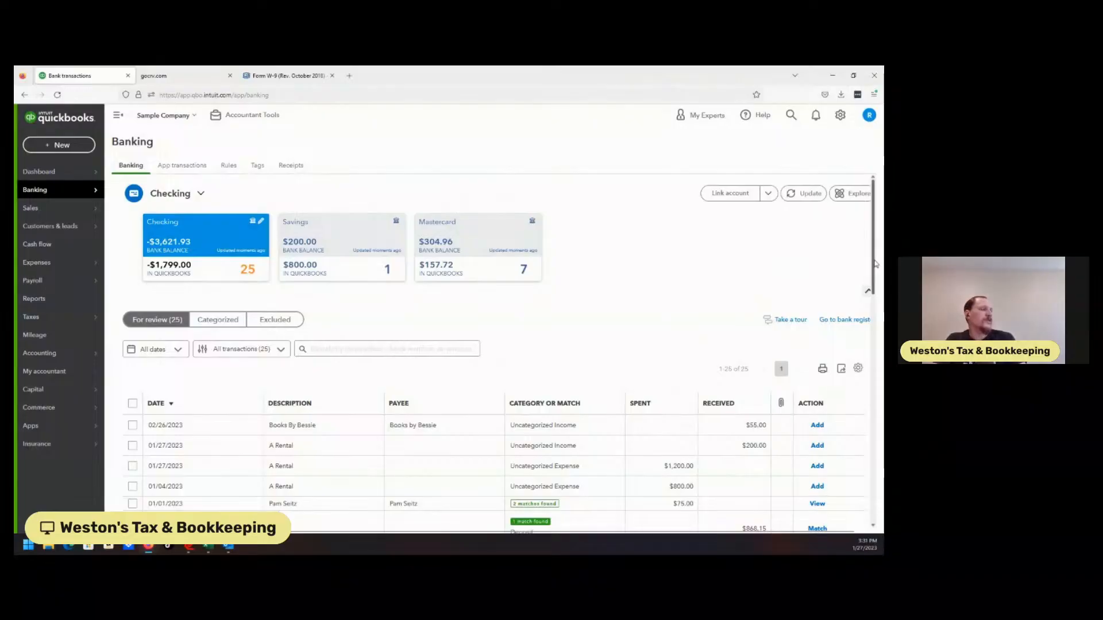
scroll(877, 268, down, 10)
scroll(554, 336, up, 10)
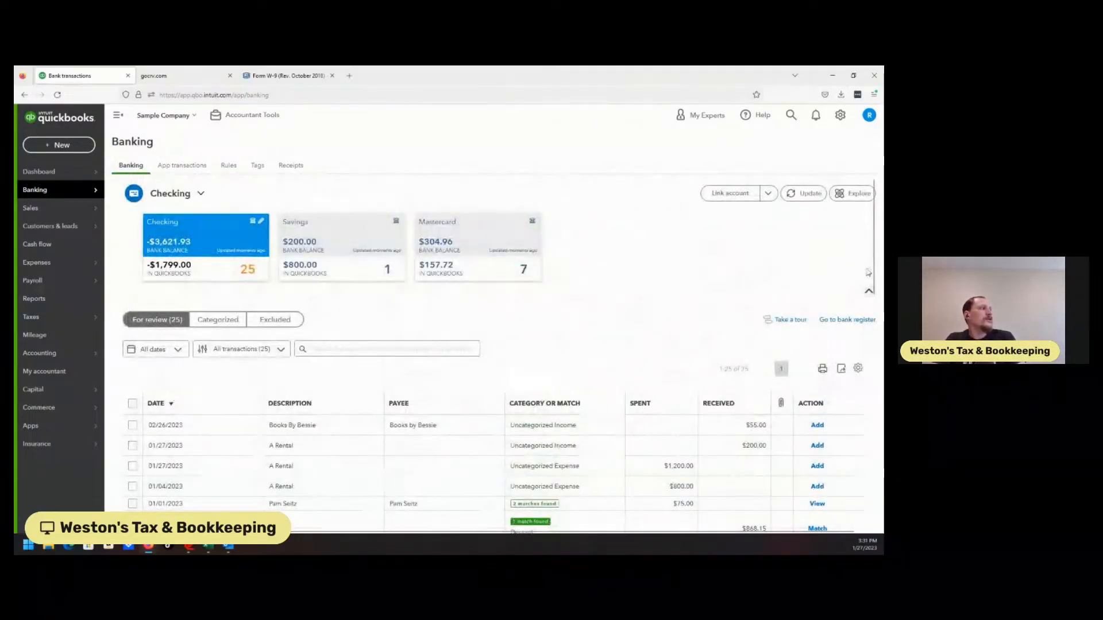
scroll(833, 334, down, 5)
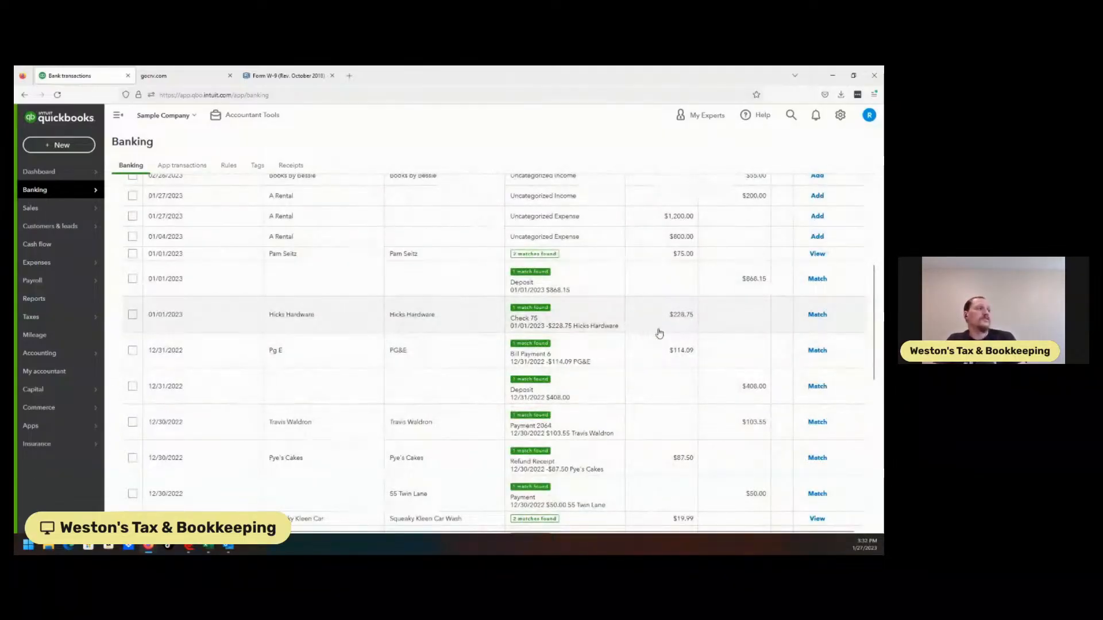
click(611, 329)
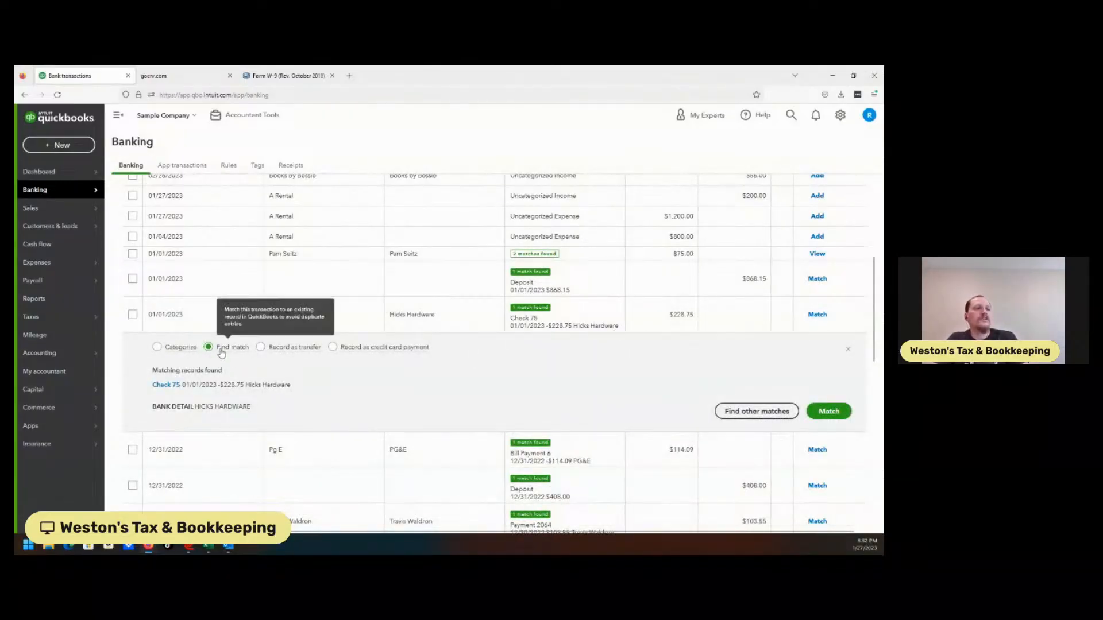
click(757, 409)
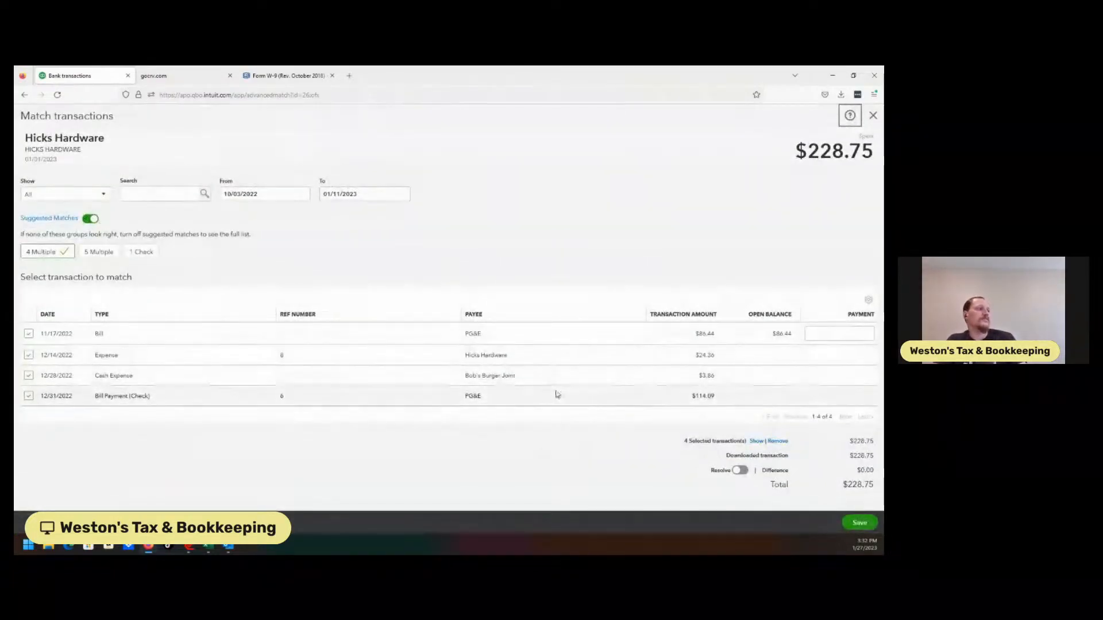
click(140, 252)
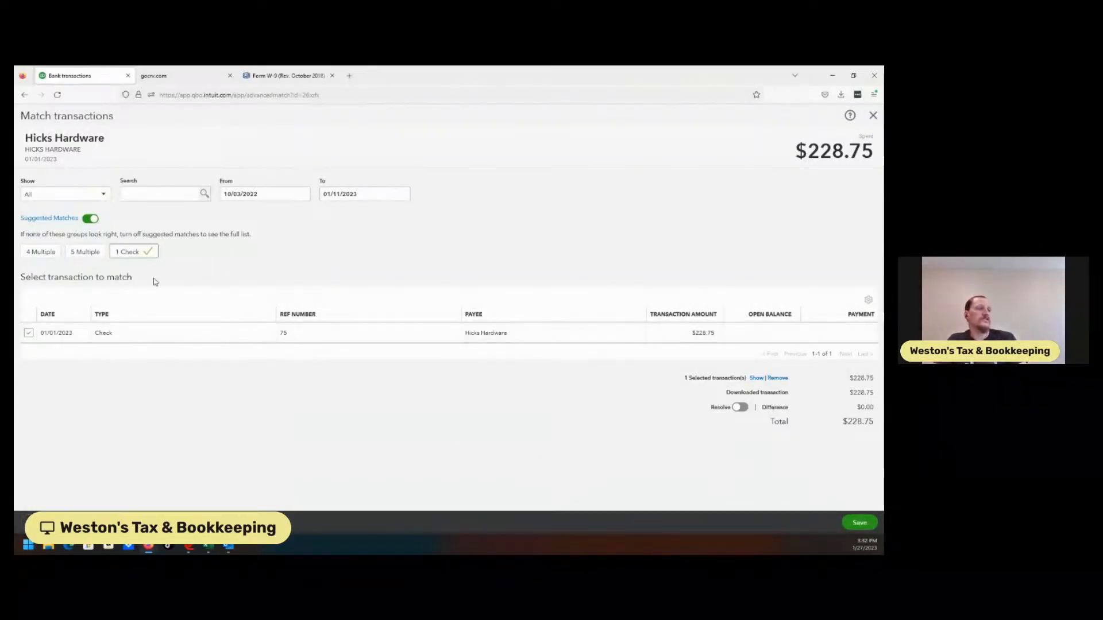
click(91, 254)
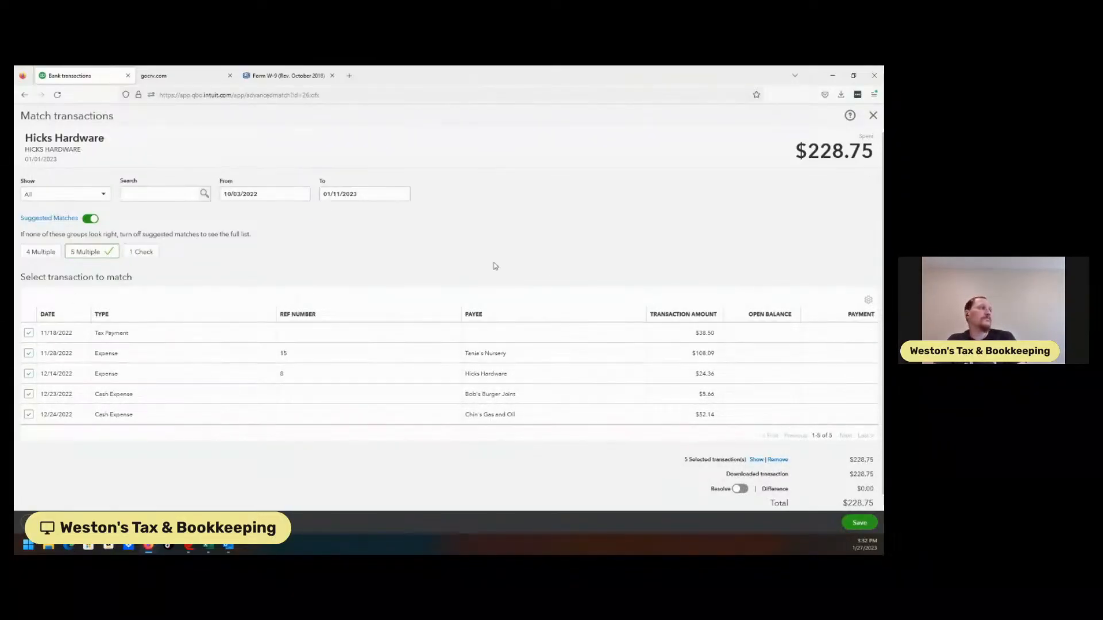
click(873, 115)
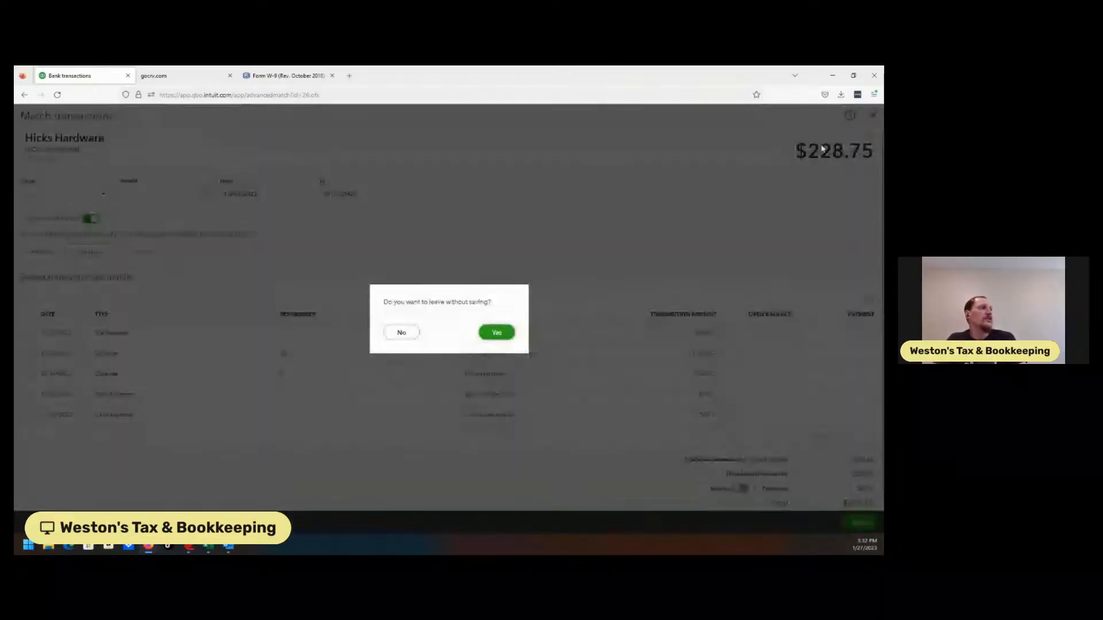
click(499, 332)
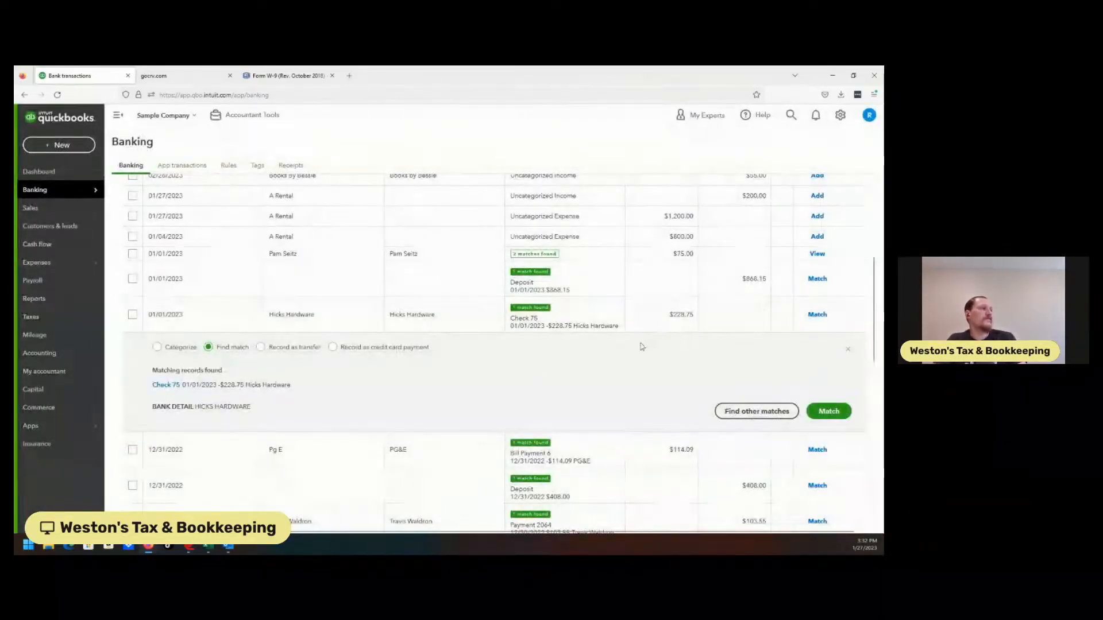
click(156, 347)
click(282, 315)
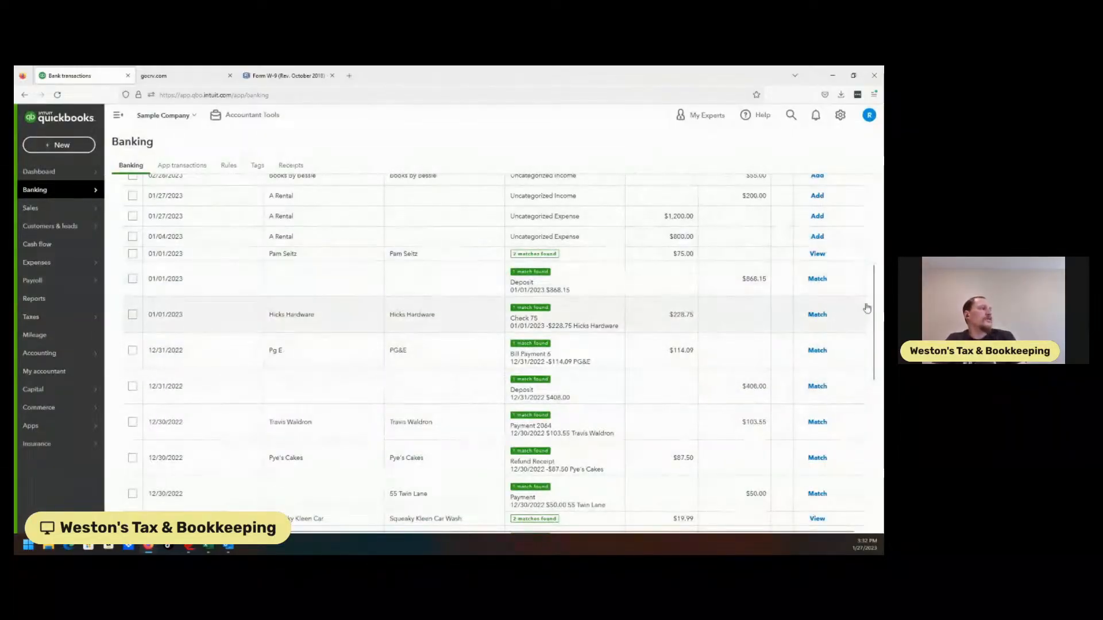
Assign the $200.00 A Rental deposit dated 01/27/2023 to a new customer named A1 Rental.
drag(870, 310, 875, 430)
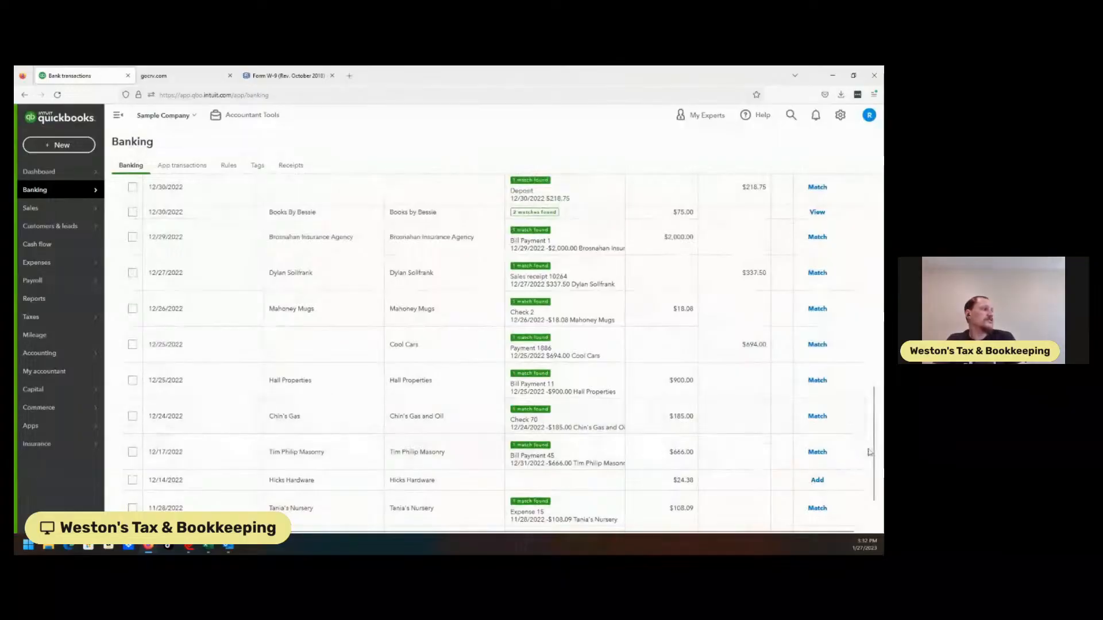
scroll(566, 393, up, 10)
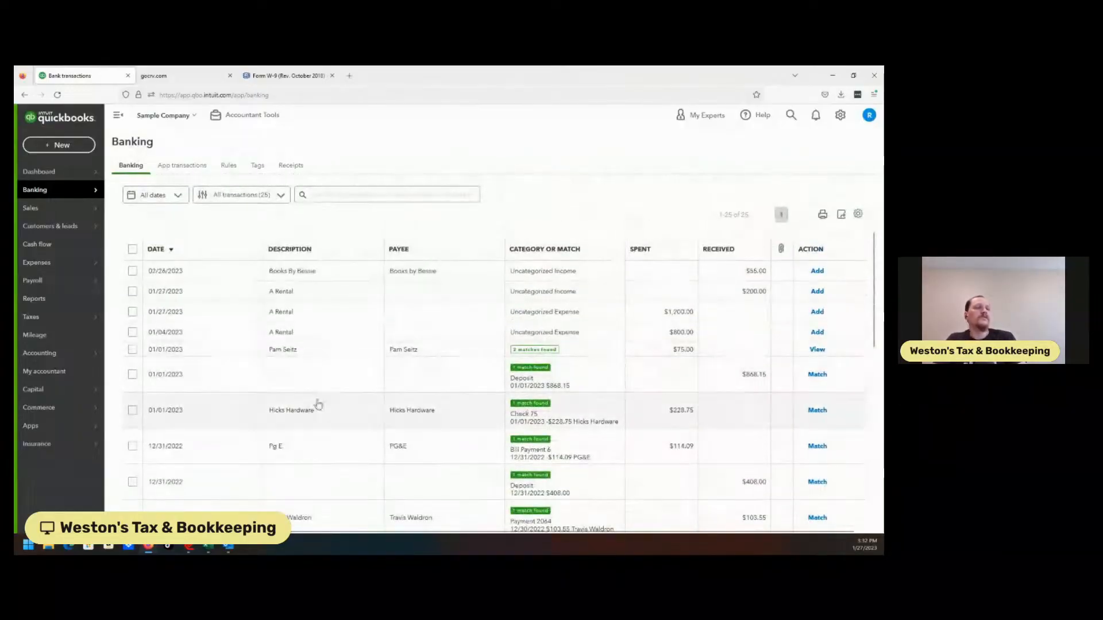
click(348, 299)
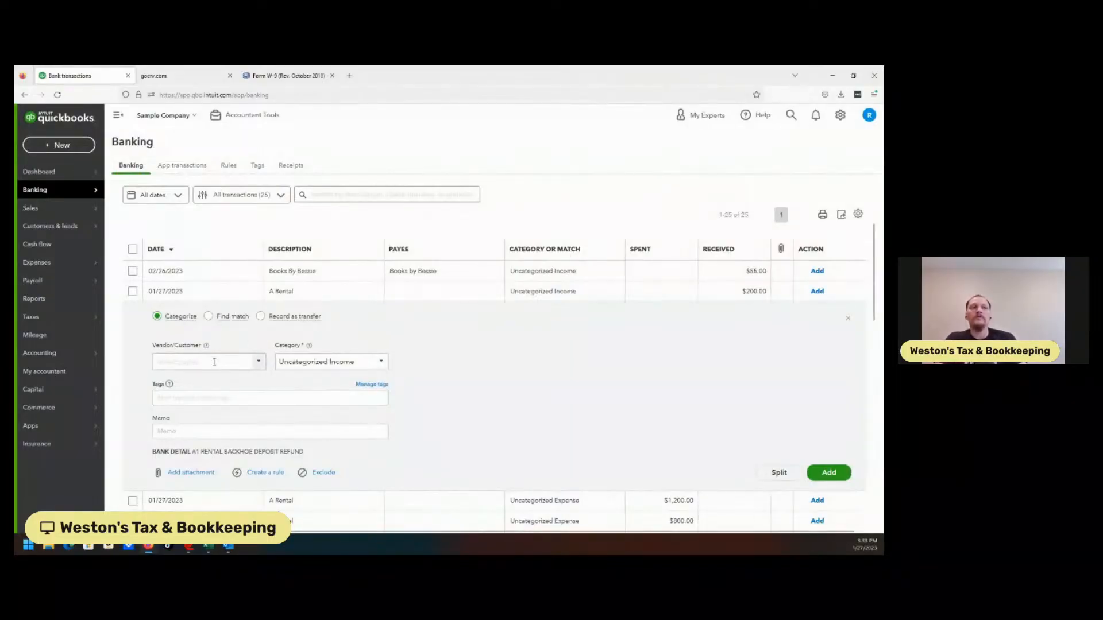
click(212, 358)
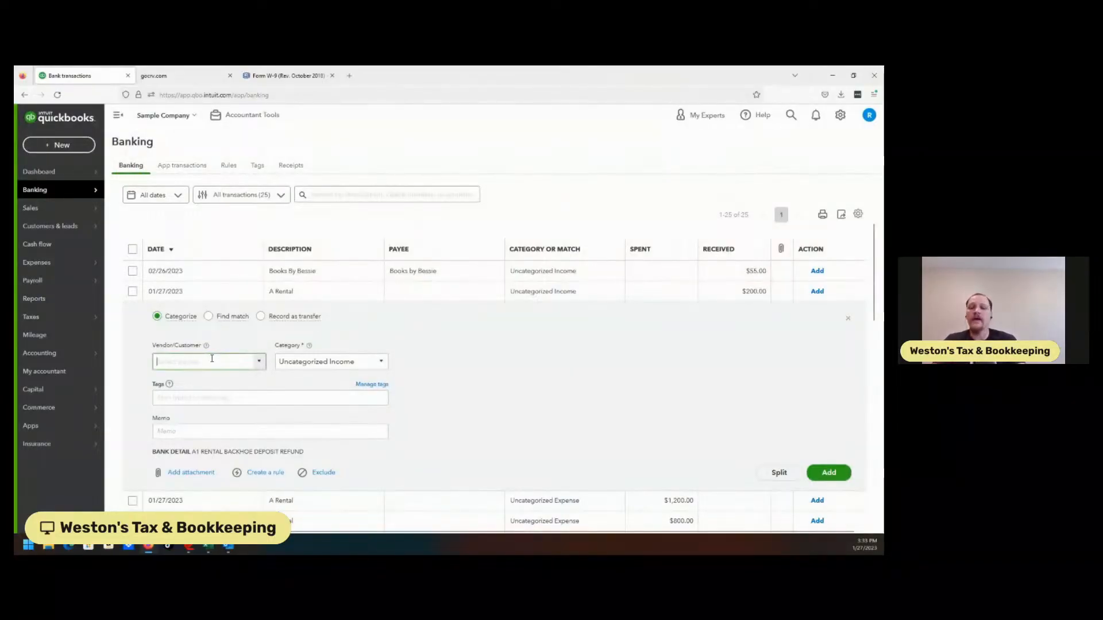
text(A)
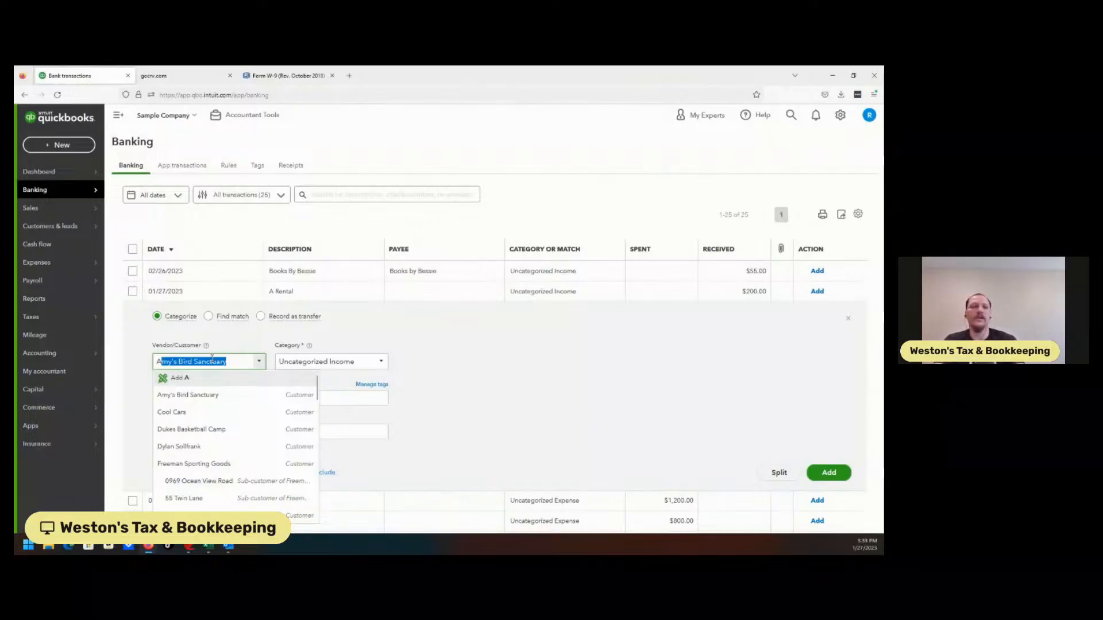
text(1 Rental)
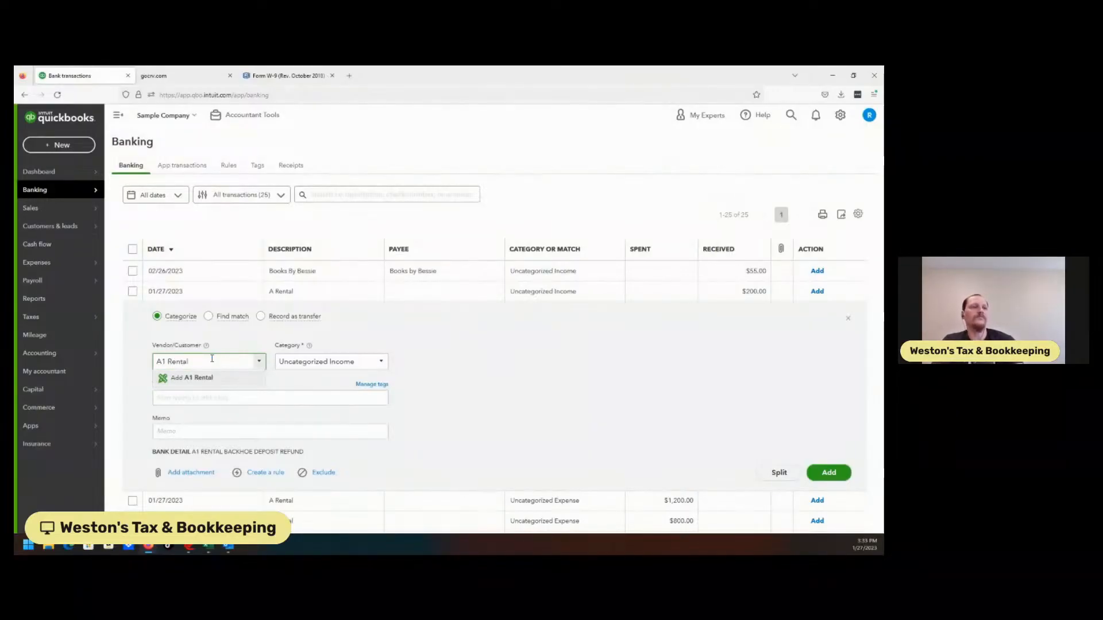
key(Tab)
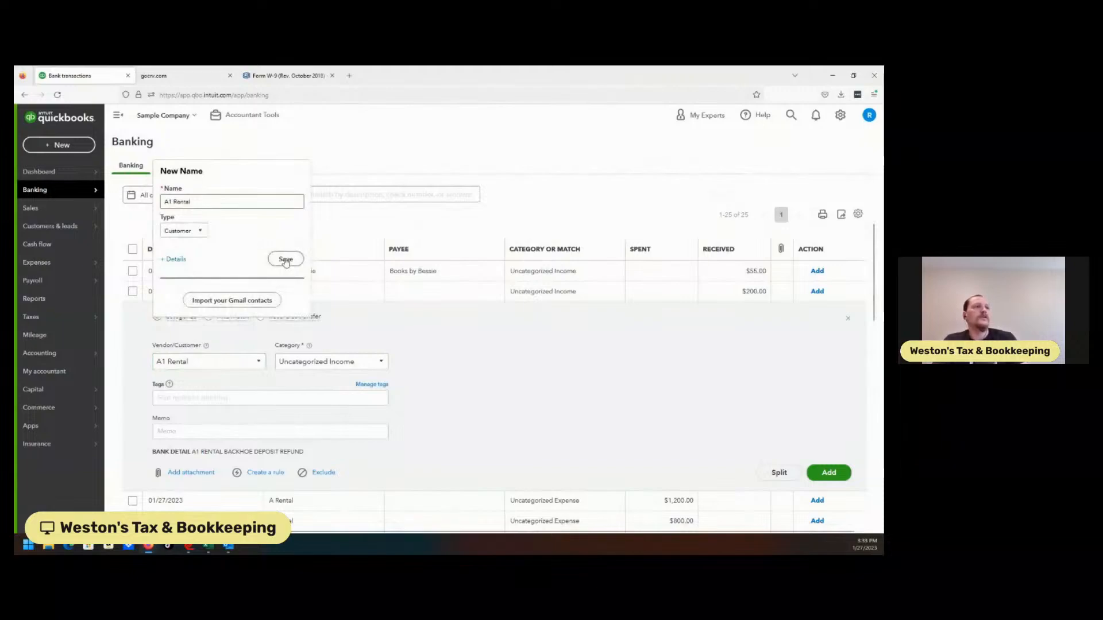
click(285, 258)
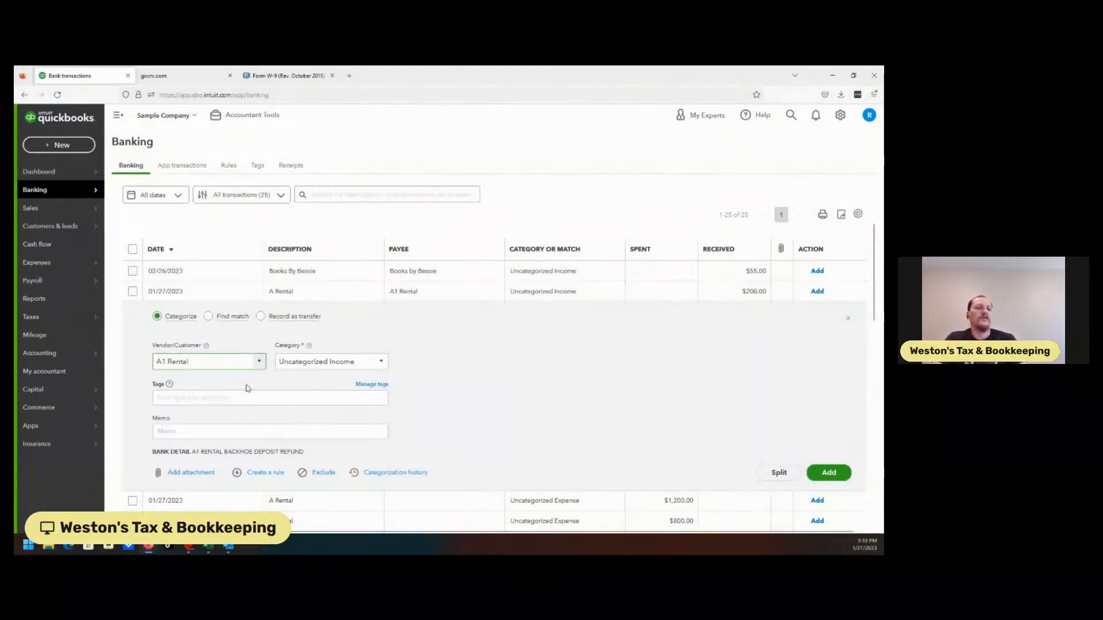
click(259, 362)
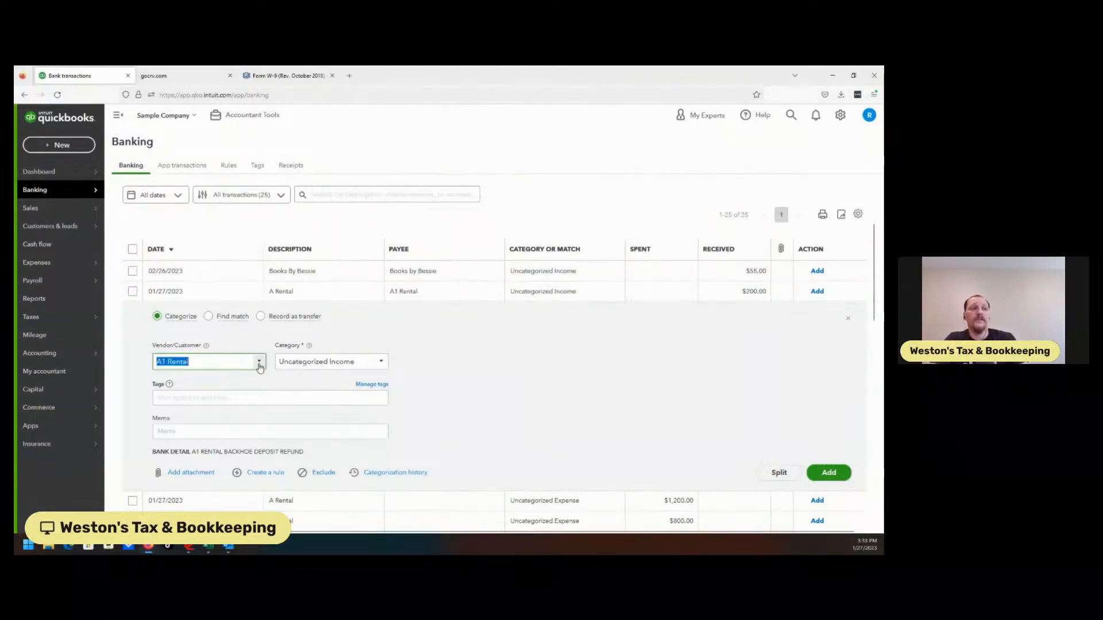
click(477, 392)
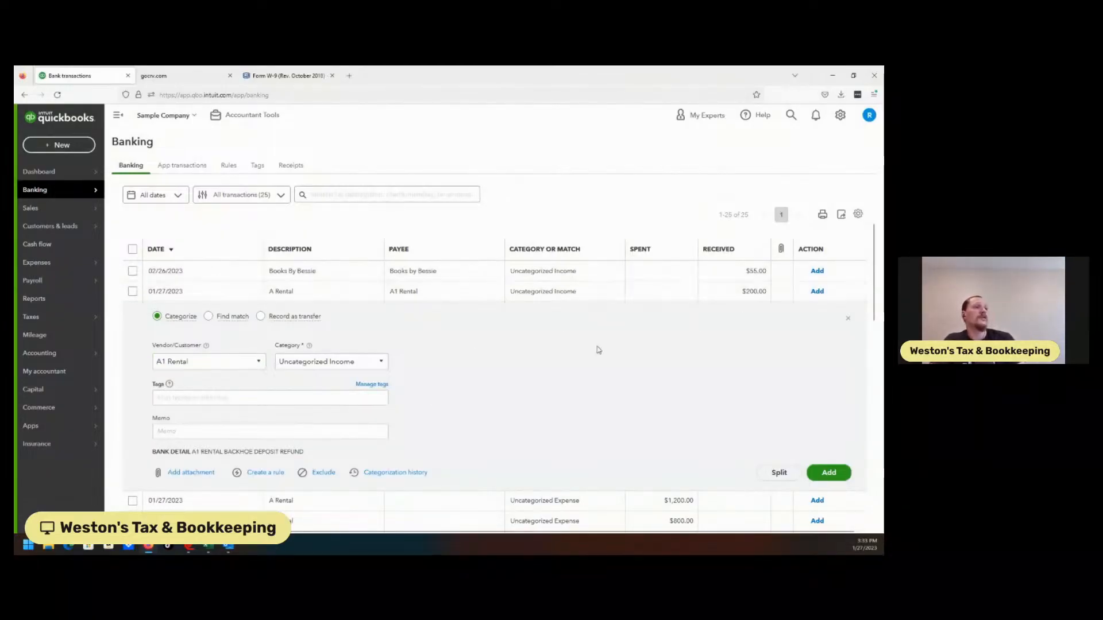
click(378, 367)
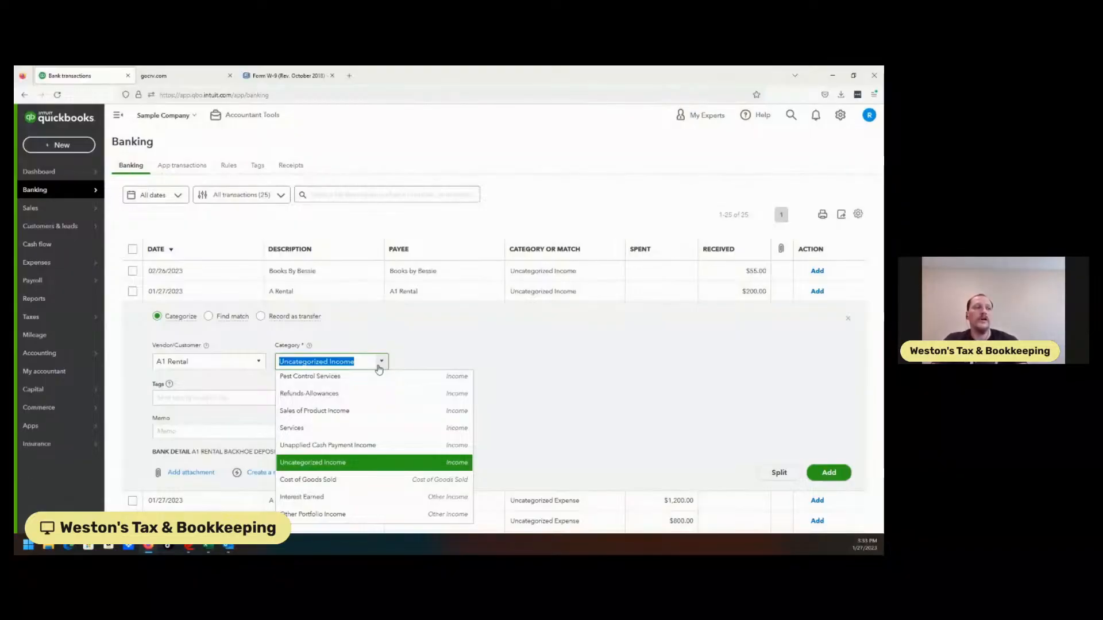
text(Service)
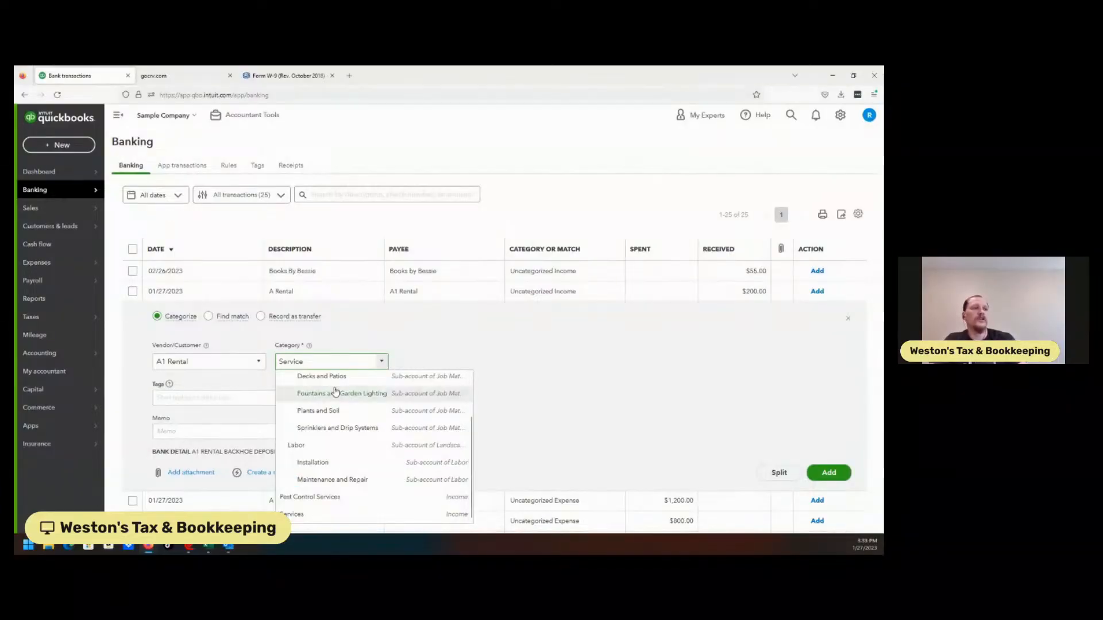
drag(322, 362, 115, 366)
key(BackSpace)
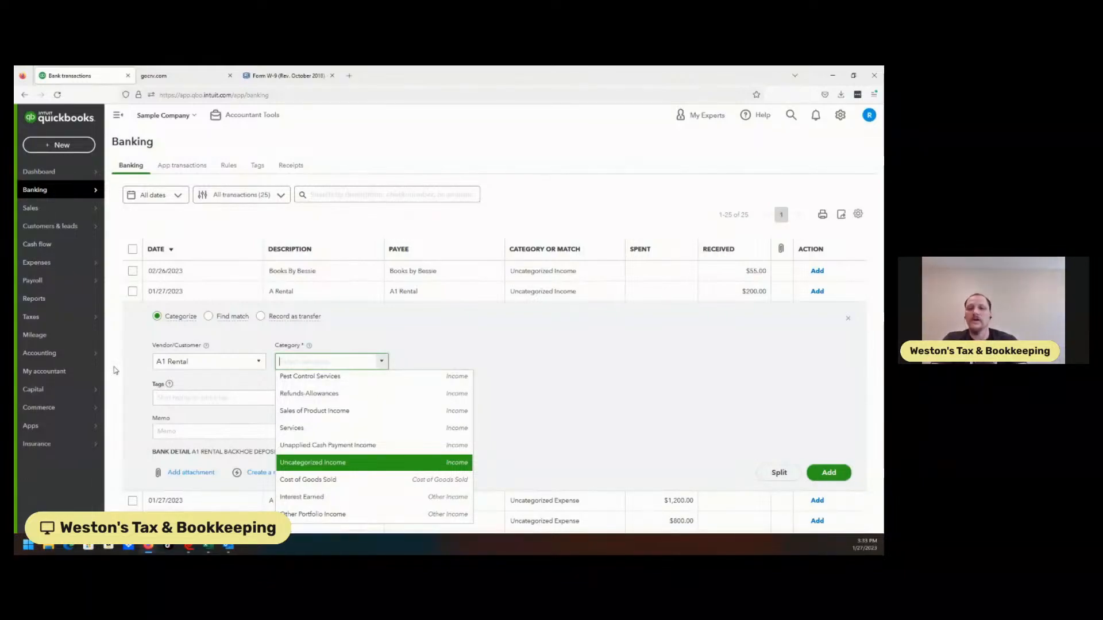
Enter A1 Rental as a new category for the $200.00 A Rental deposit and open its account setup.
text(A)
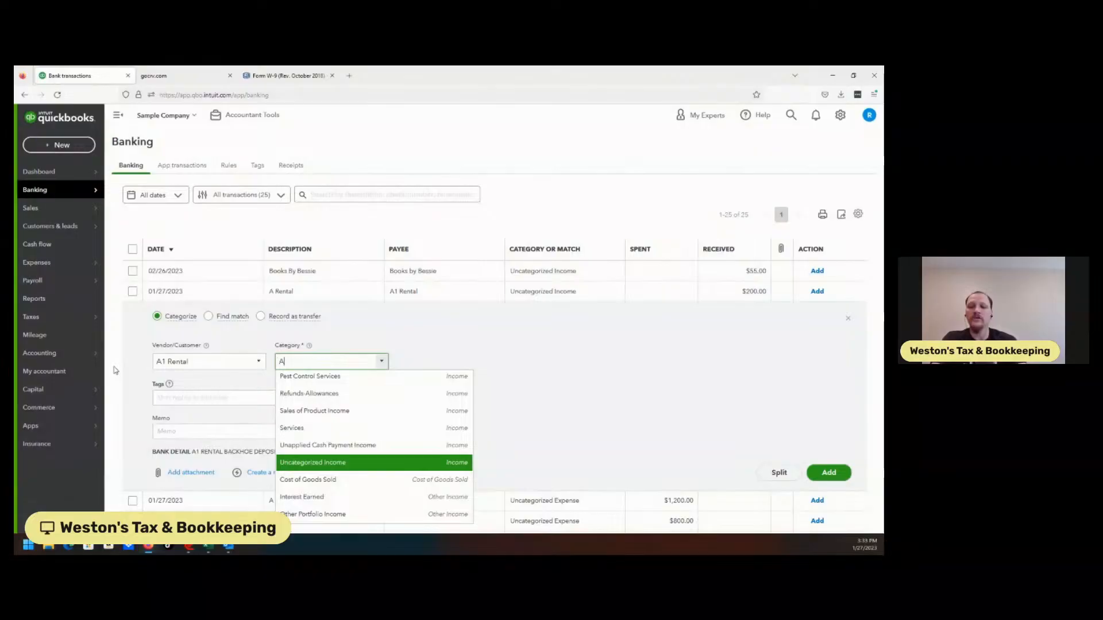
text(1 Rental)
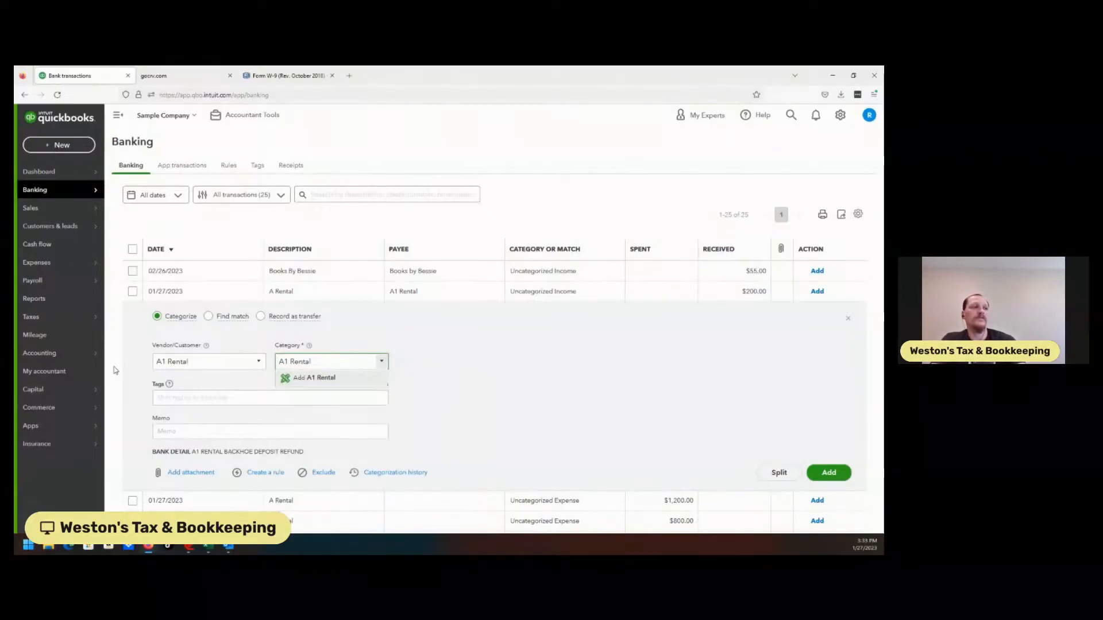
key(Return)
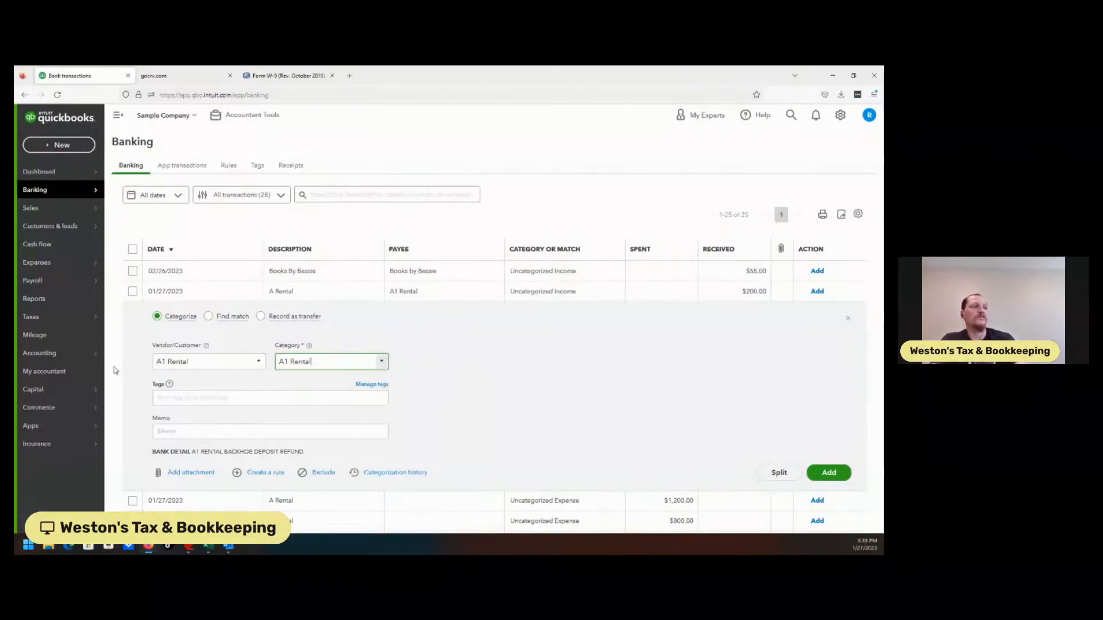
click(378, 220)
click(331, 338)
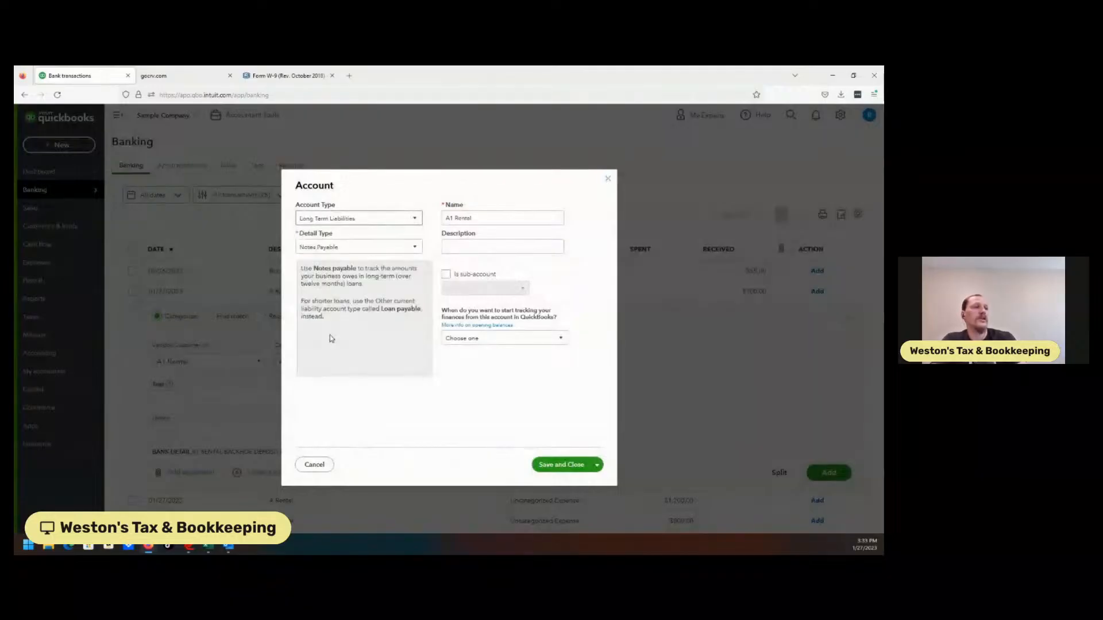
Set the new account to Income with detail type Service/Fee Income, name it A1 Rental Income, save it and collapse the deposit's details.
click(361, 218)
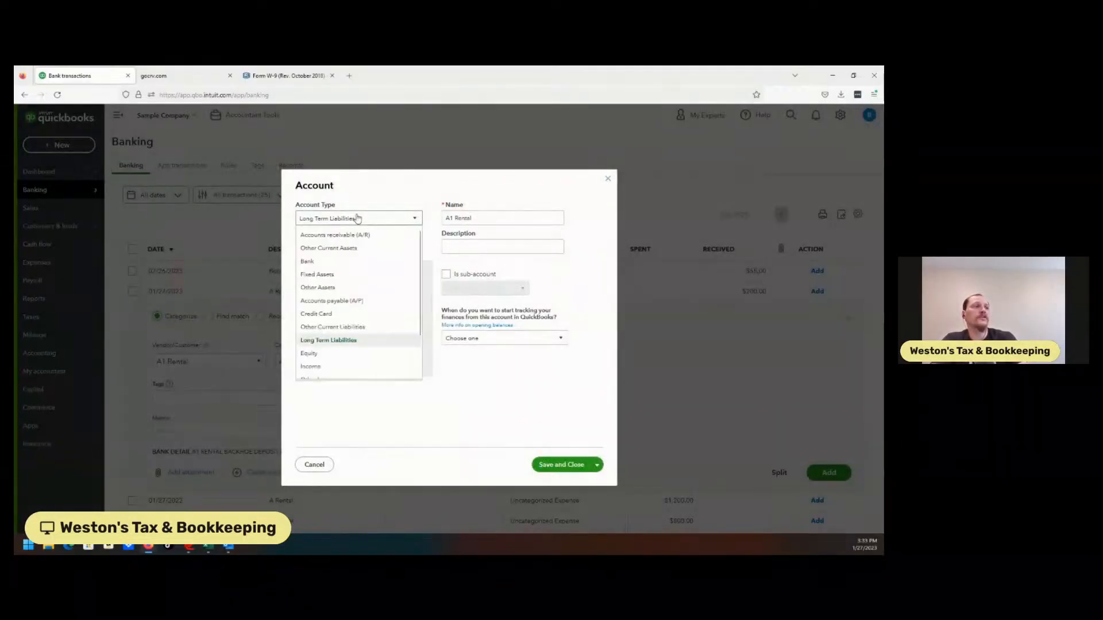
click(320, 368)
click(349, 247)
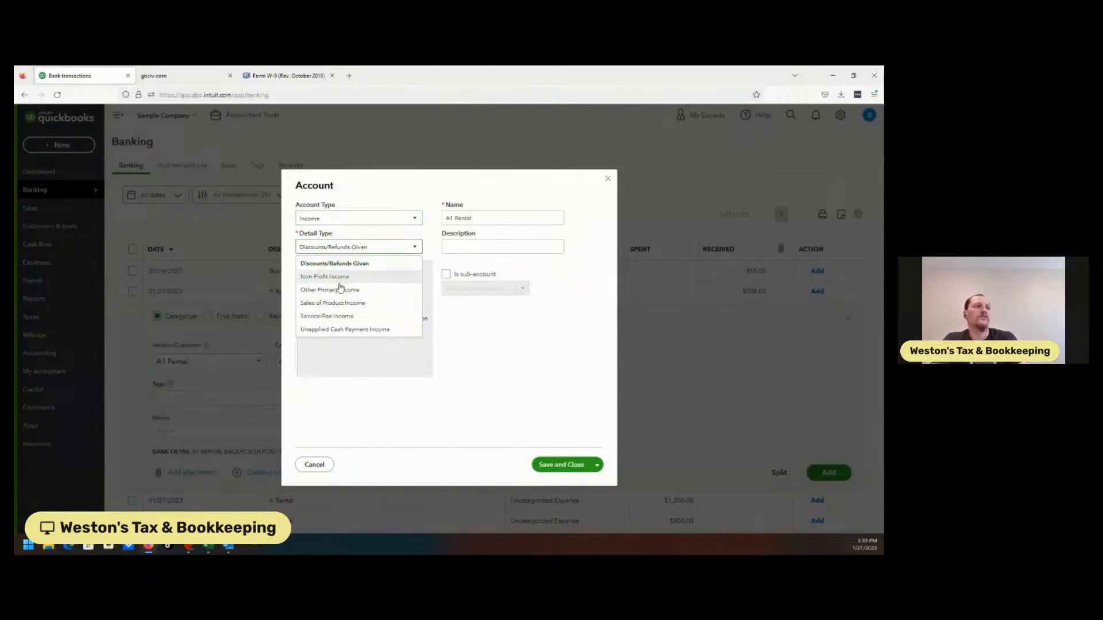
click(352, 317)
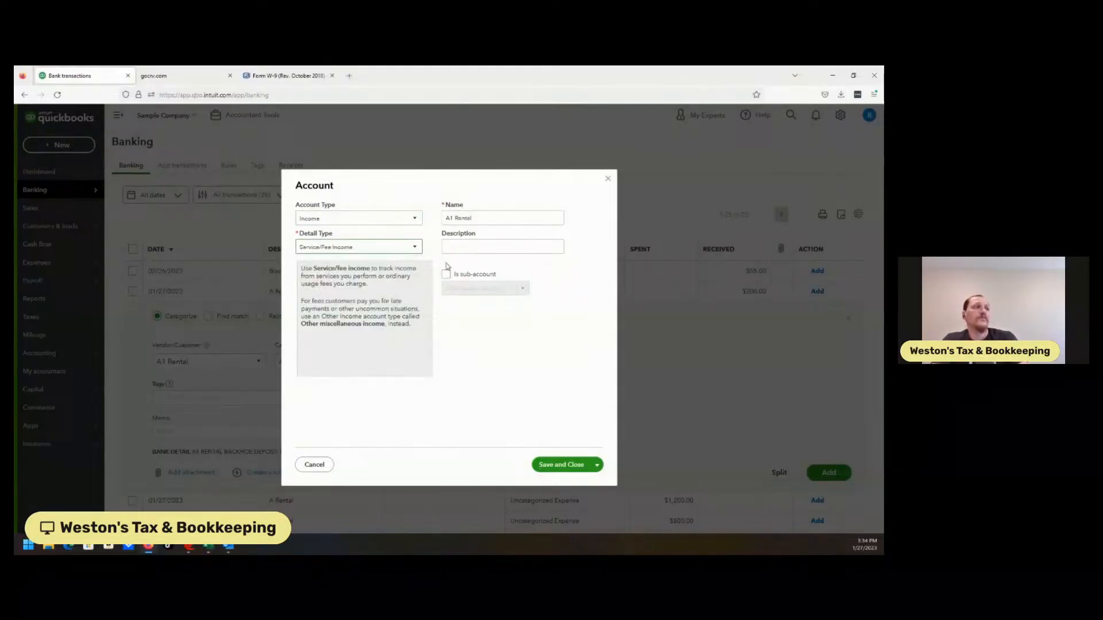
triple_click(484, 218)
click(484, 218)
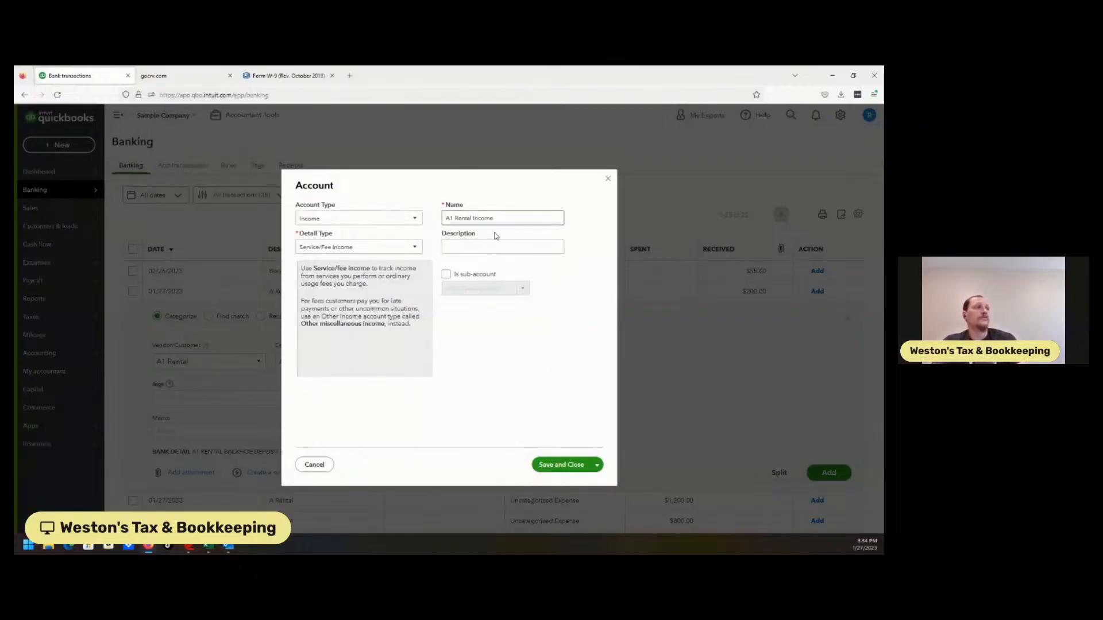
click(563, 465)
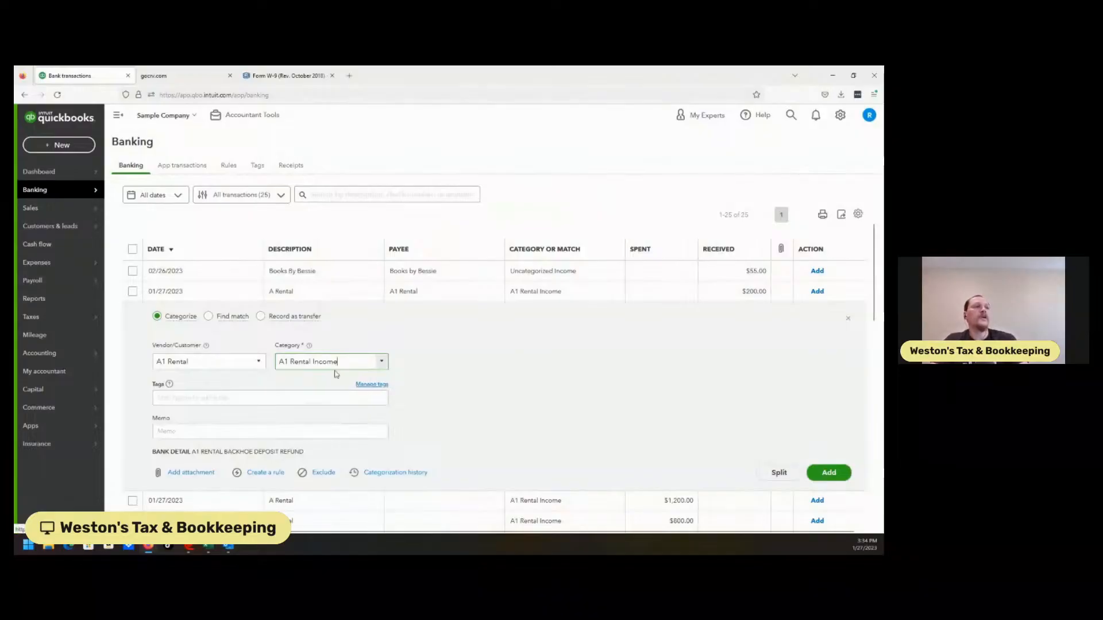
click(304, 296)
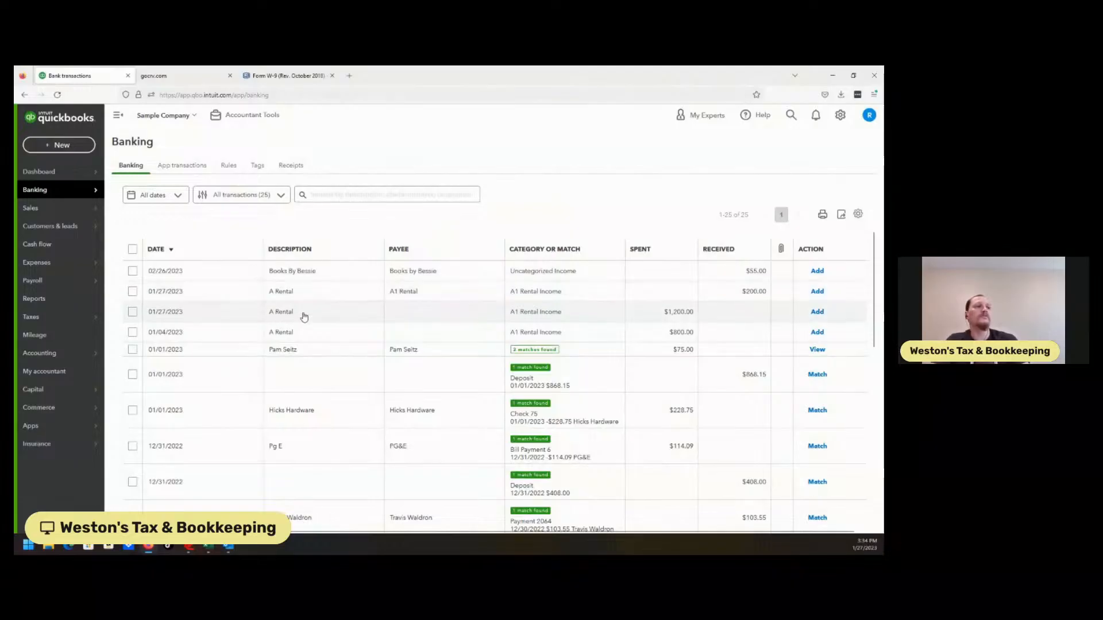
Batch-update the $1,200.00 and $800.00 A Rental expenses with A1 Rental as payee, apply the change and deselect both.
click(132, 311)
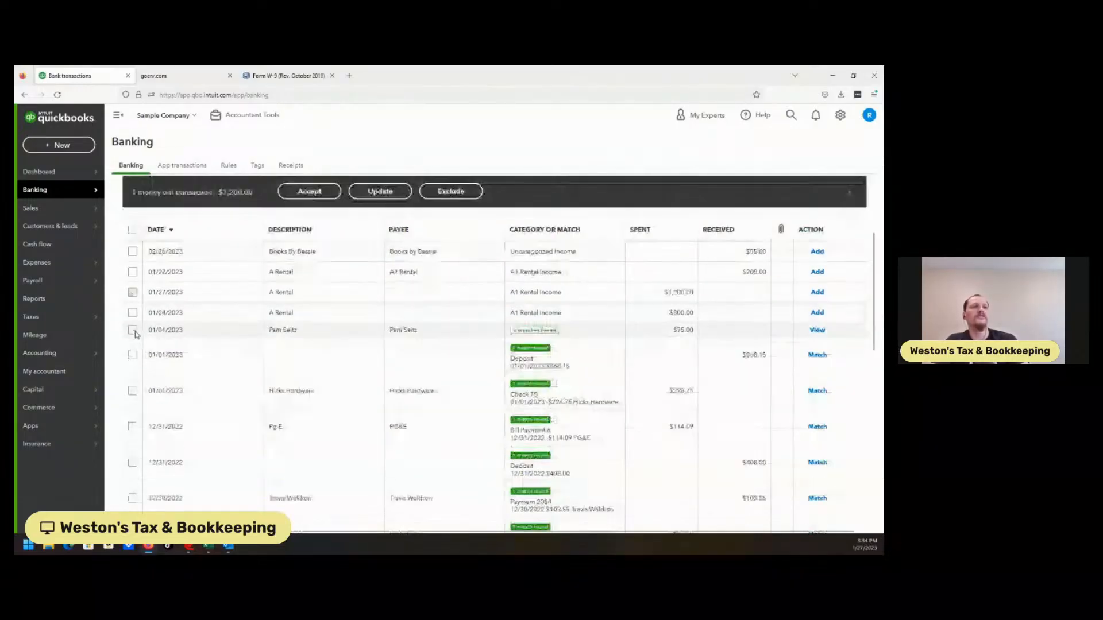
click(132, 312)
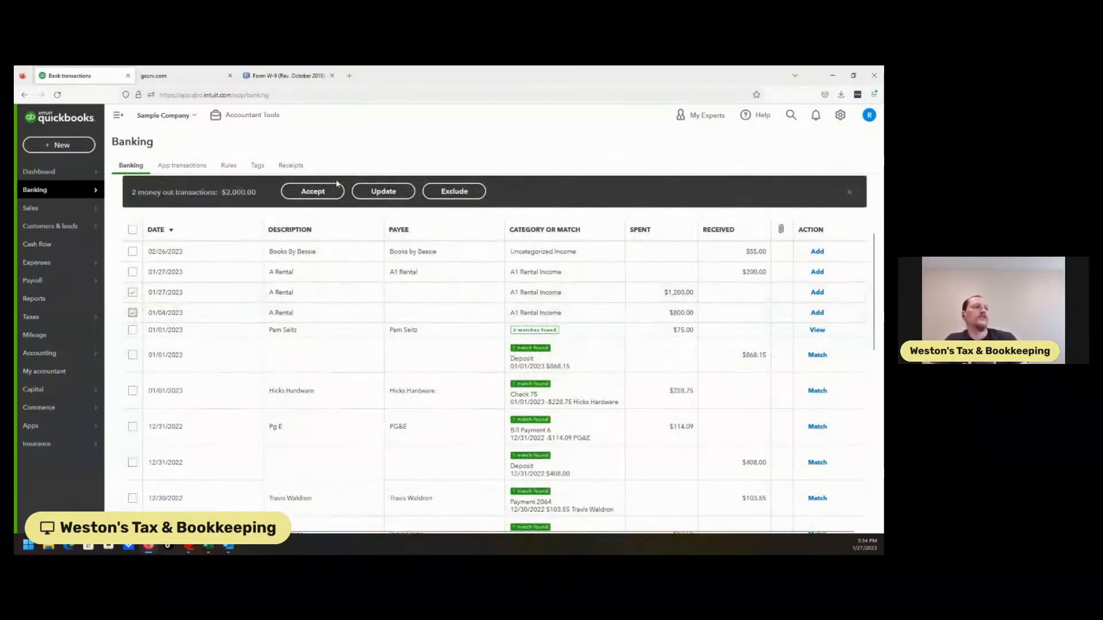
click(380, 191)
click(375, 303)
text(A1 Rental)
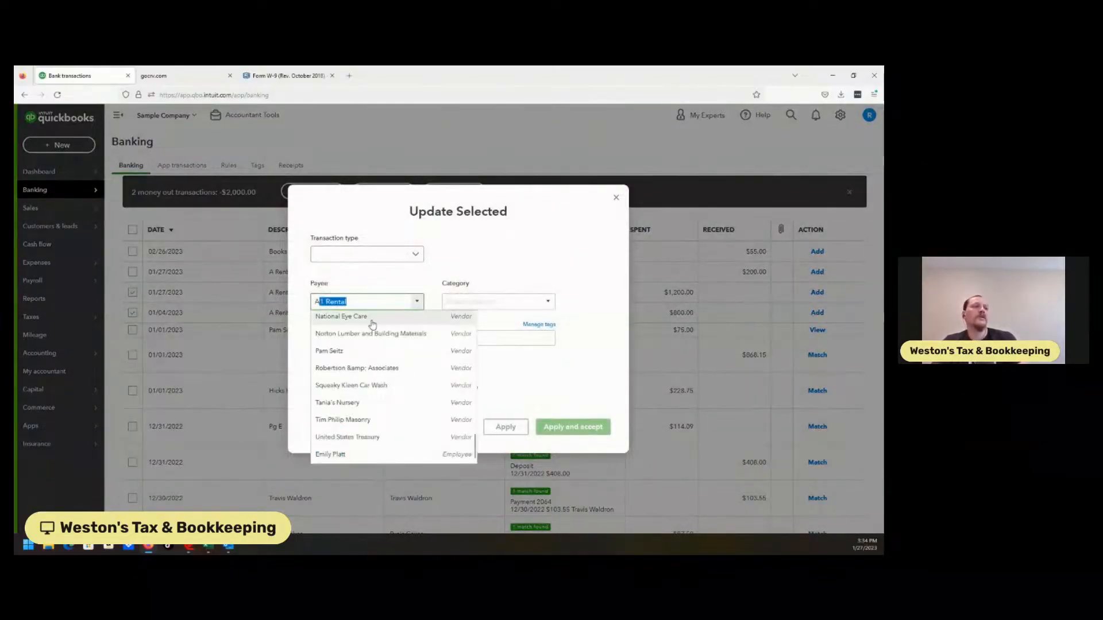
key(Tab)
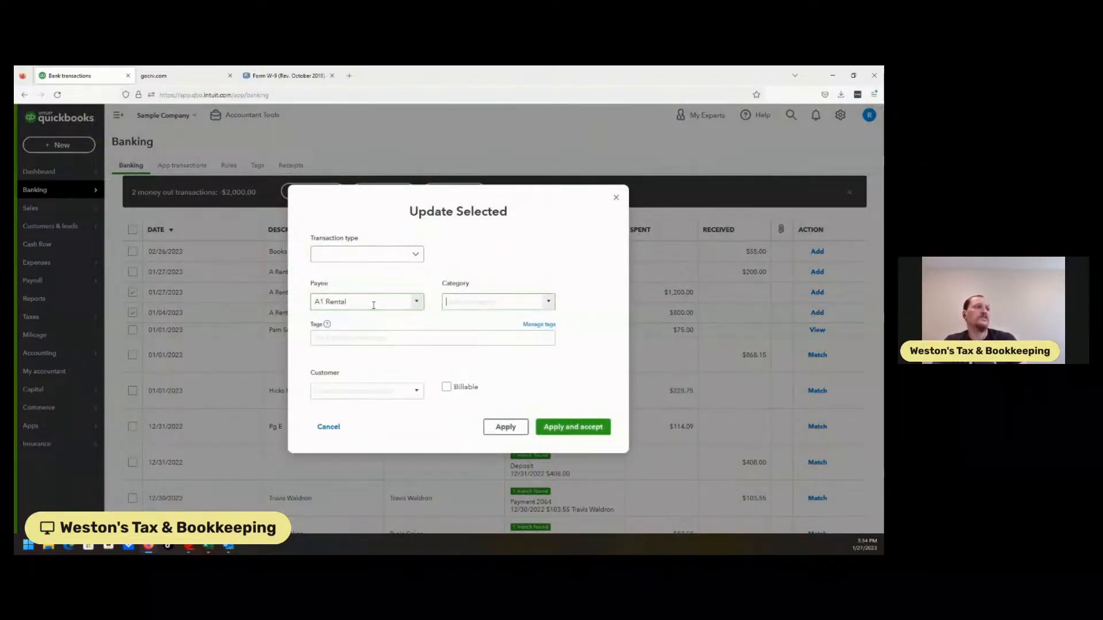
click(506, 427)
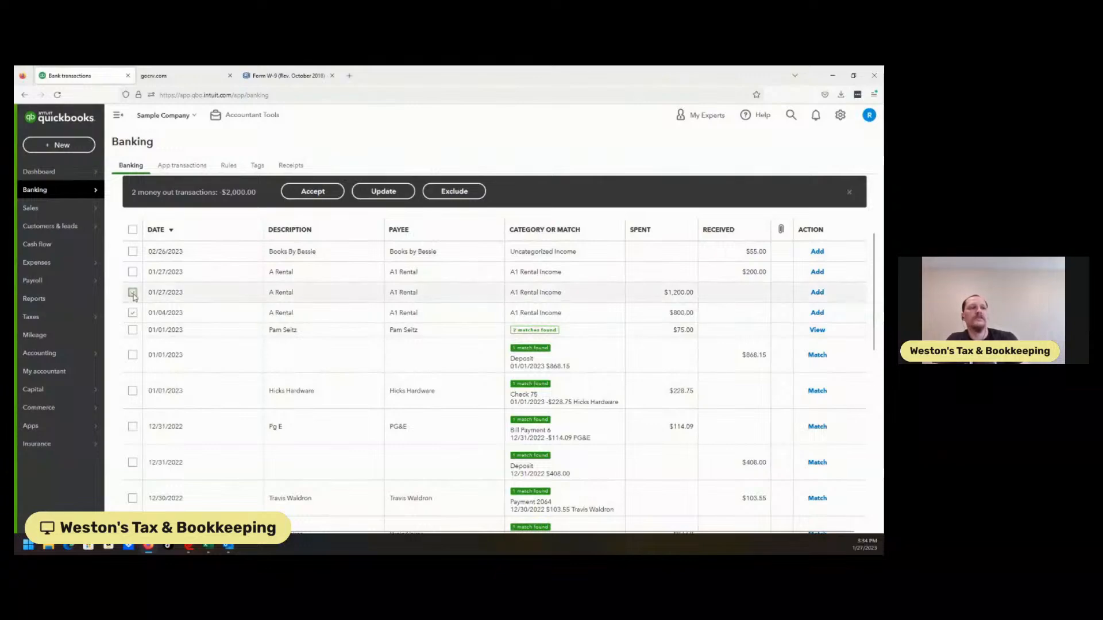
click(133, 312)
click(133, 293)
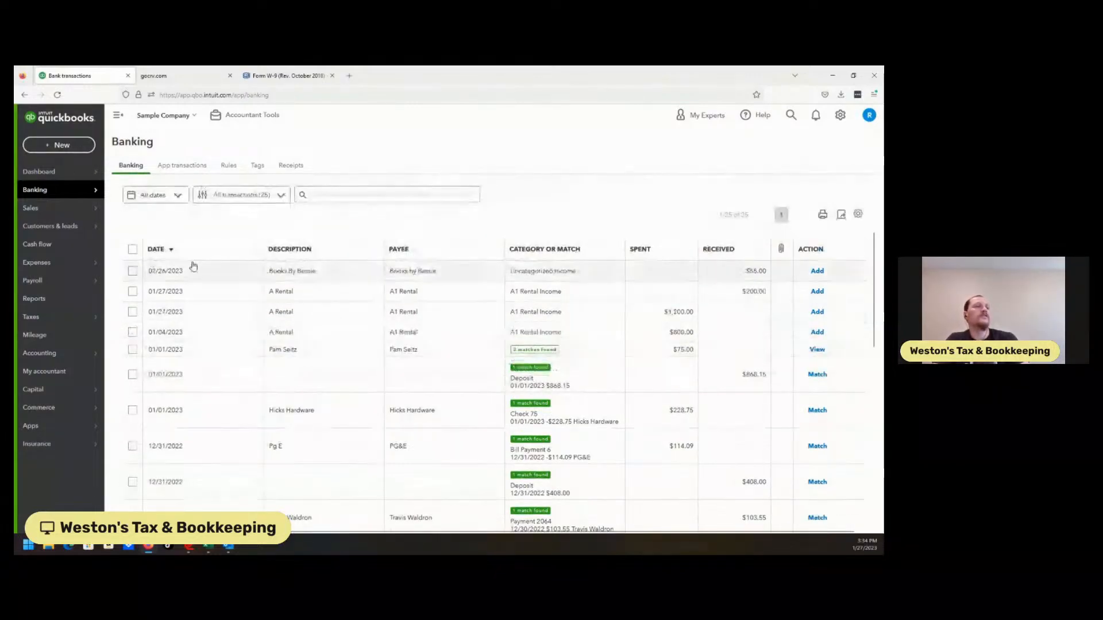
Create and save a bank rule named A1 Rental = Income from the $200.00 A Rental deposit, keeping its prefilled conditions and assignments.
click(329, 294)
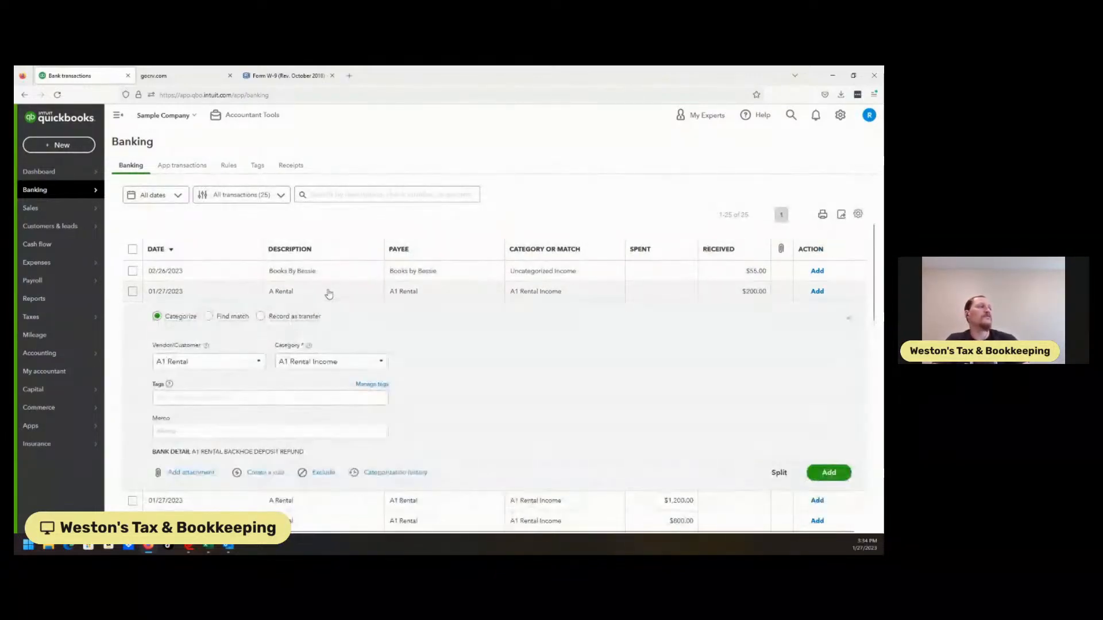
click(258, 474)
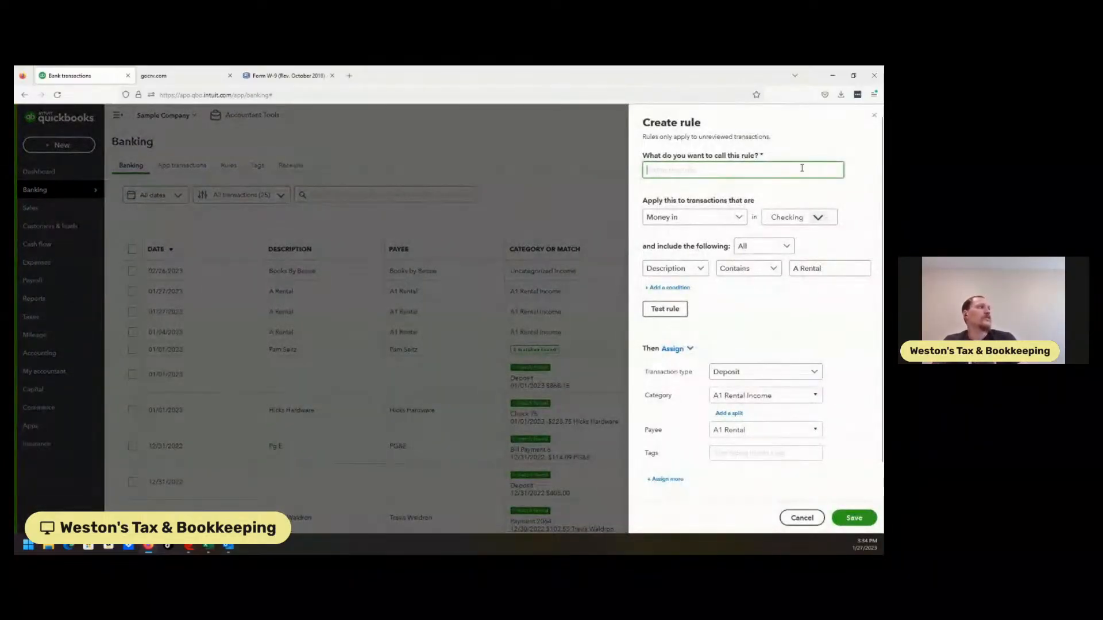
text(A)
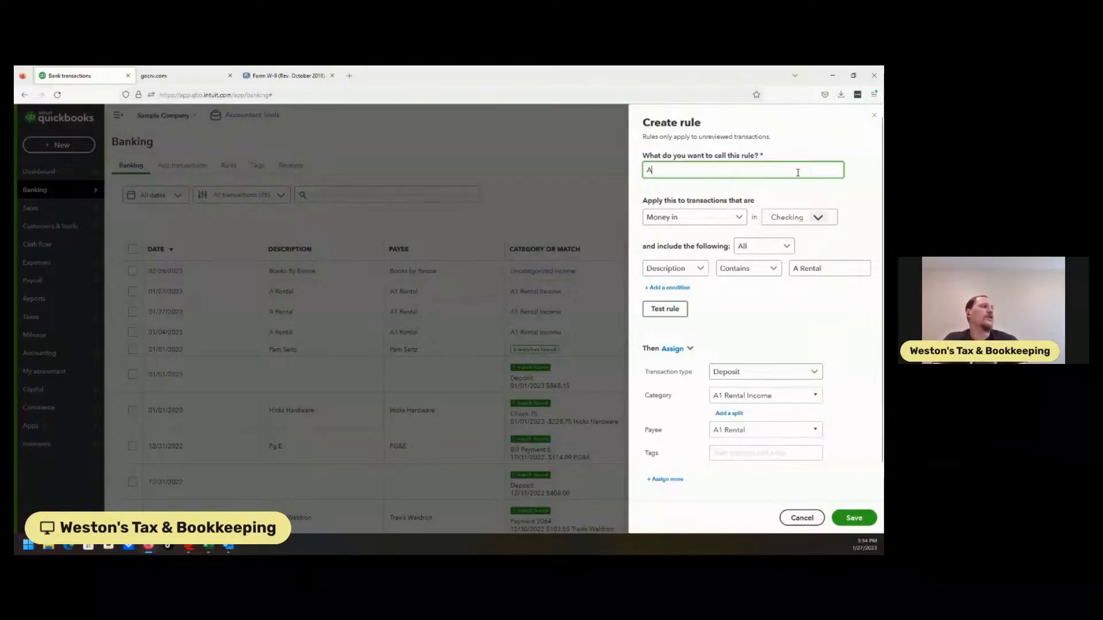
text(1 Rental - Income)
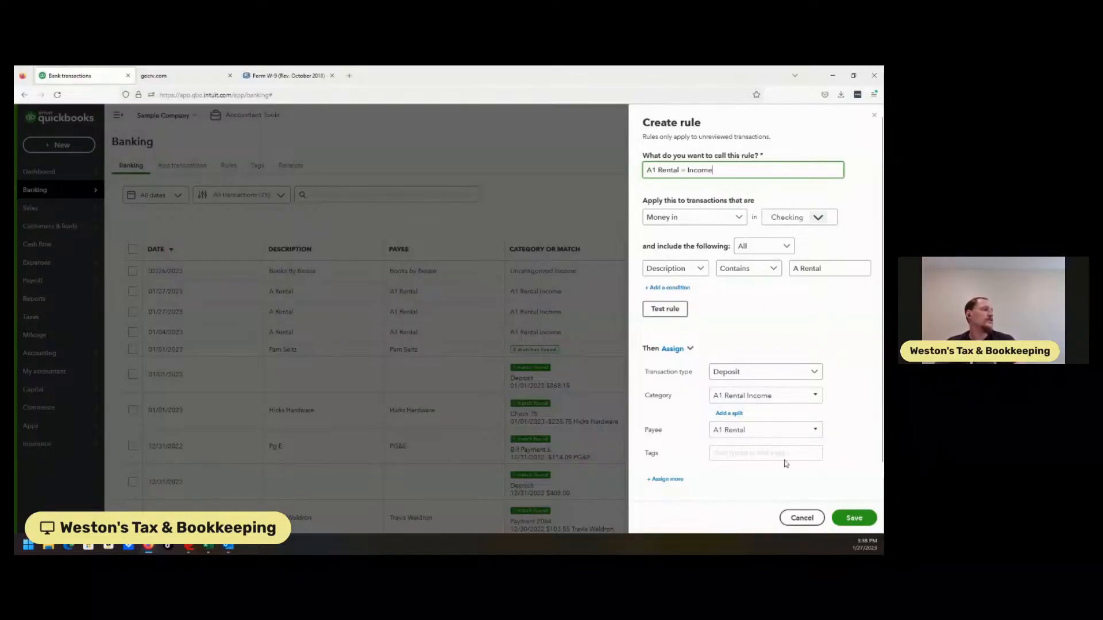
click(852, 518)
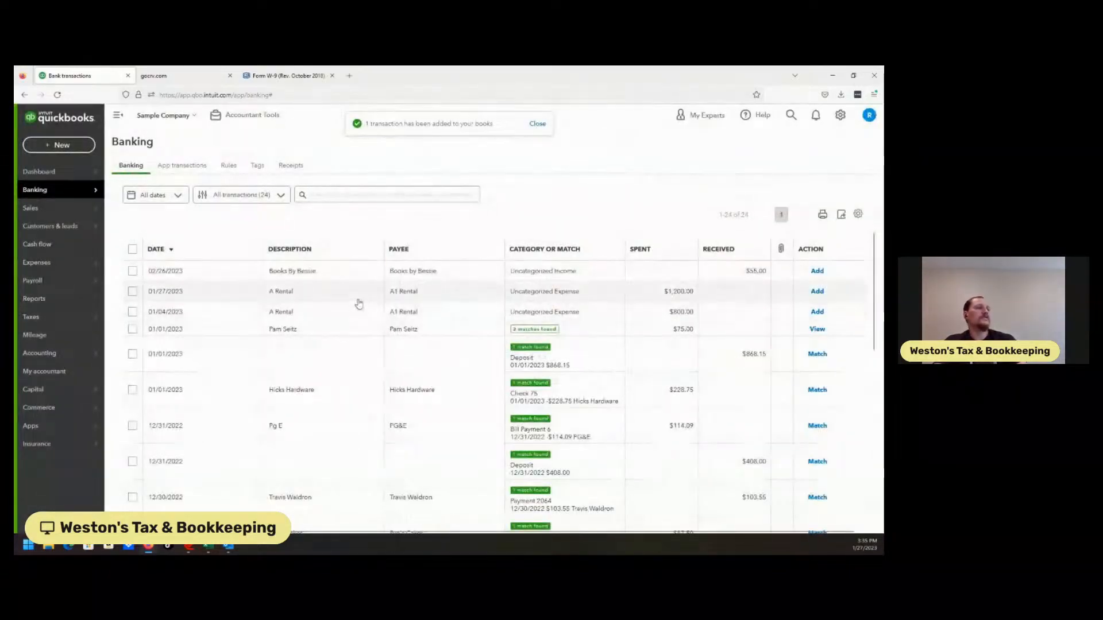
Check the details of the $1,200.00 A Rental expense and delete the A1 Rental = Income rule from the bank rules.
click(357, 303)
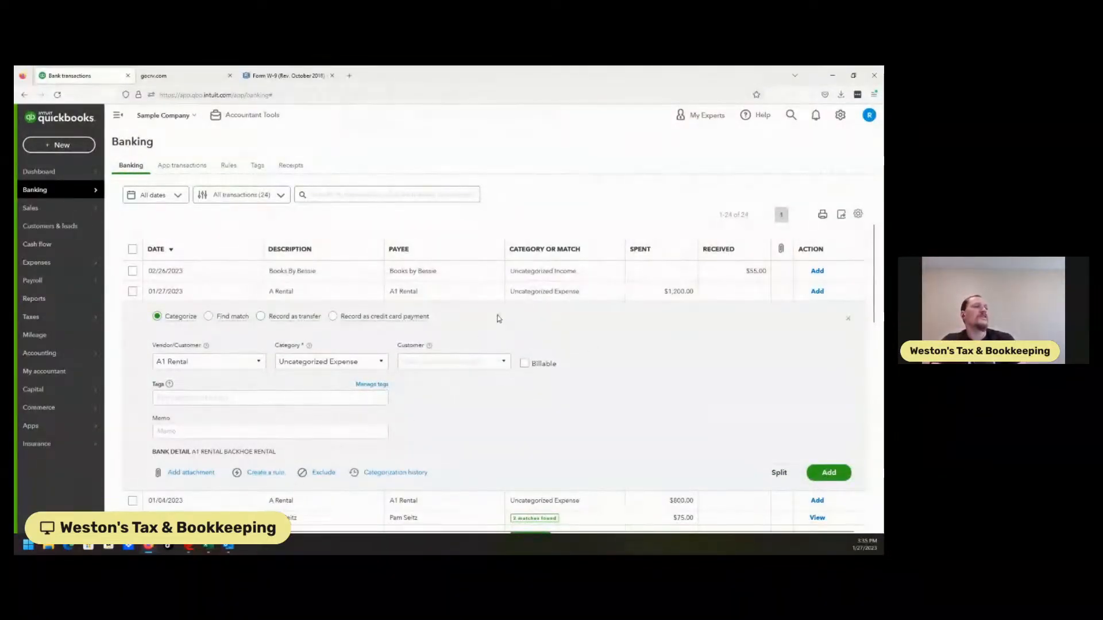
mouse_move(50, 276)
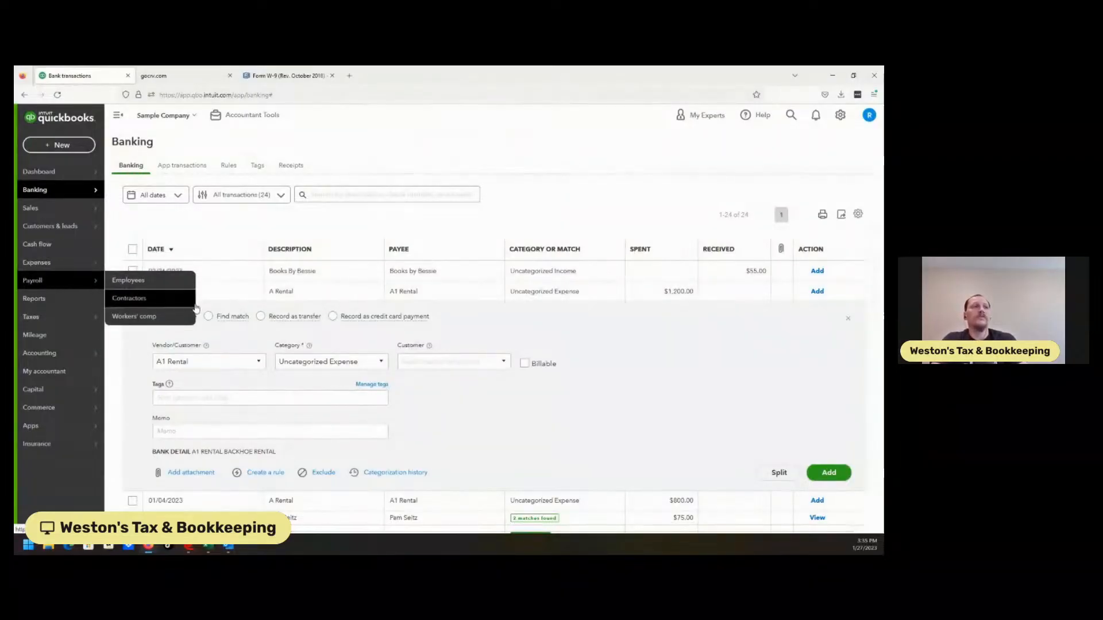
click(228, 166)
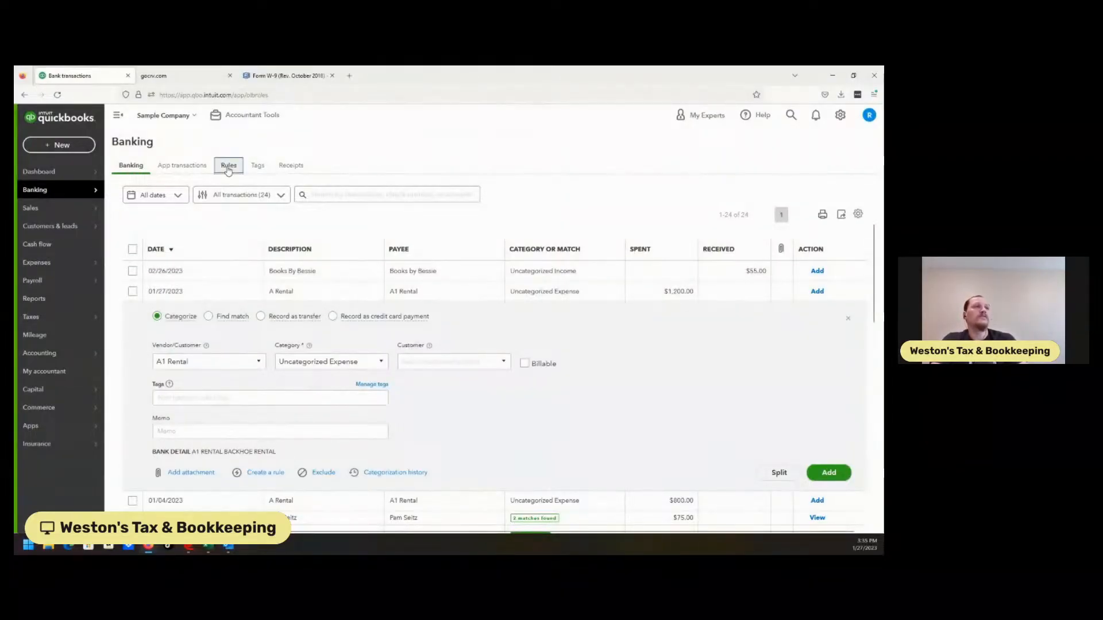
click(177, 392)
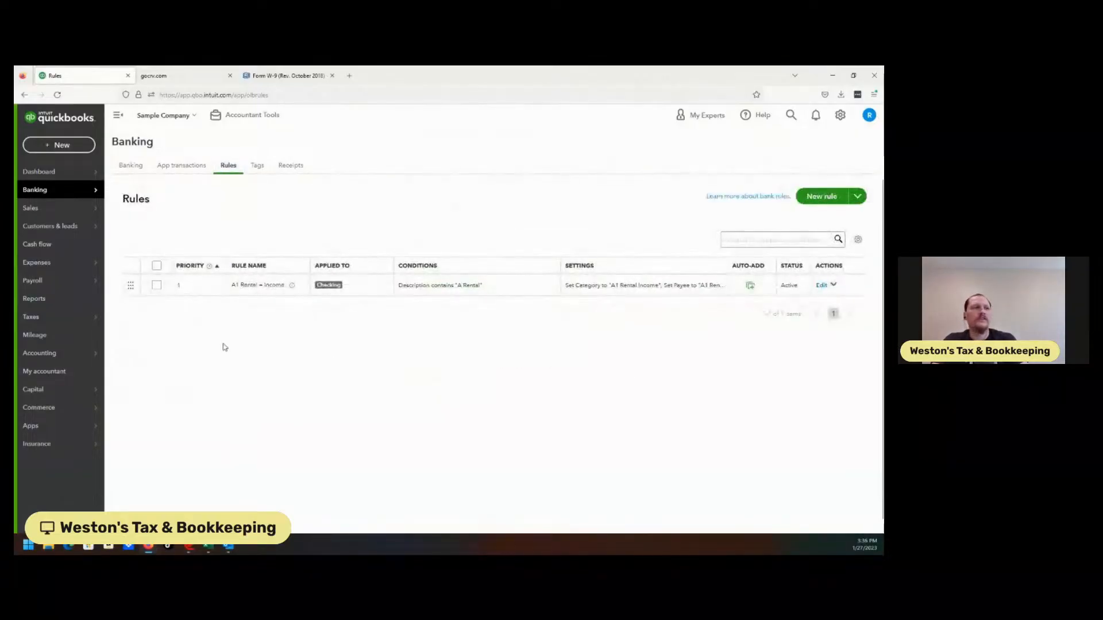
click(157, 267)
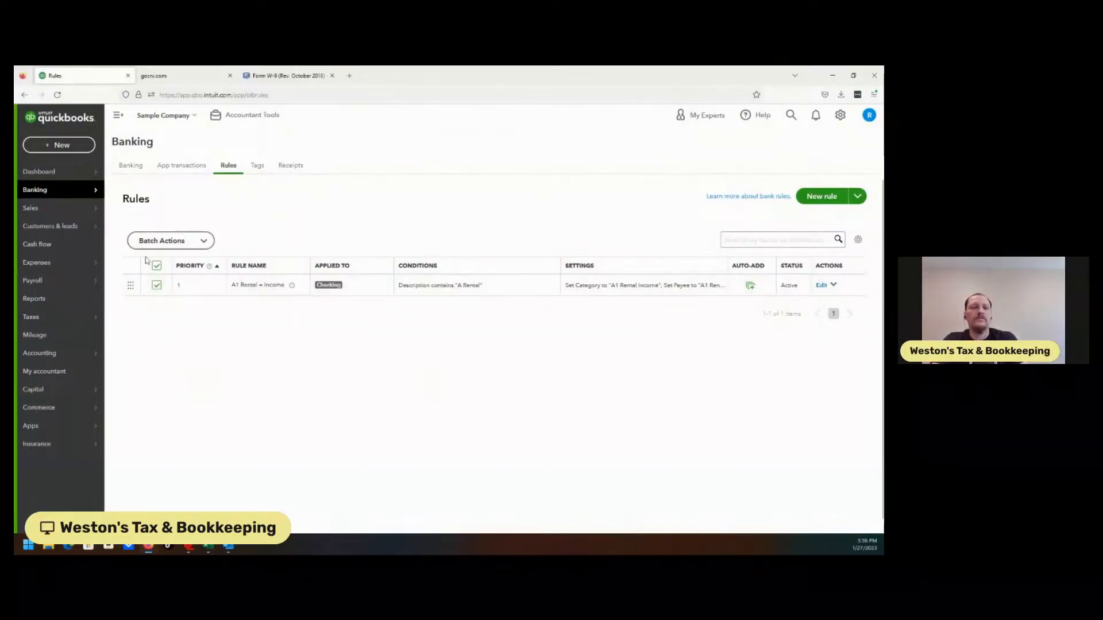
click(170, 240)
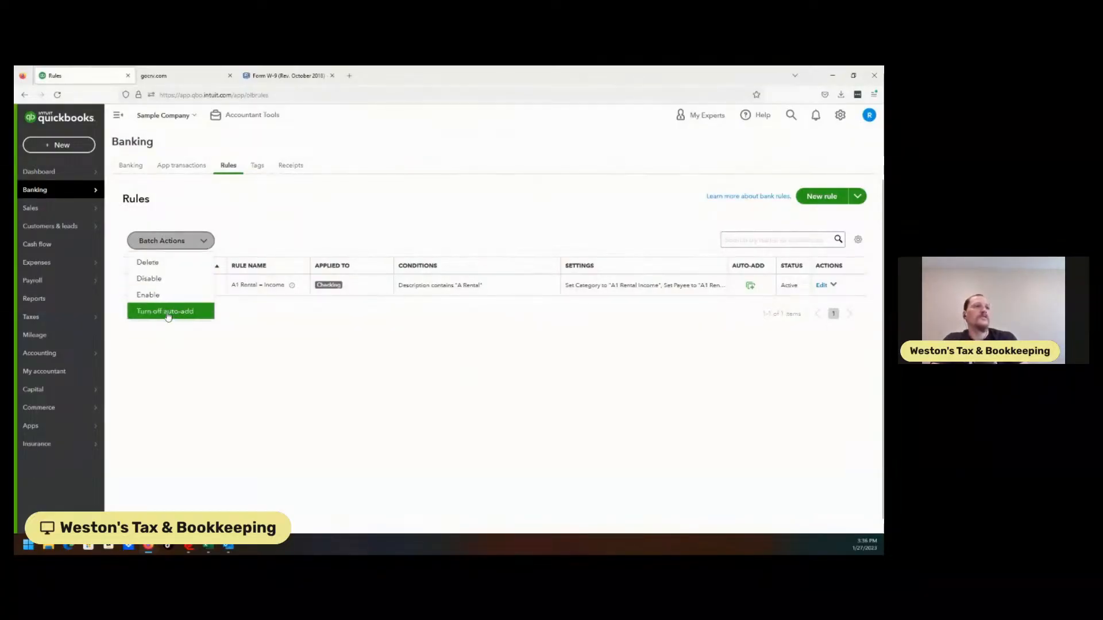
click(151, 262)
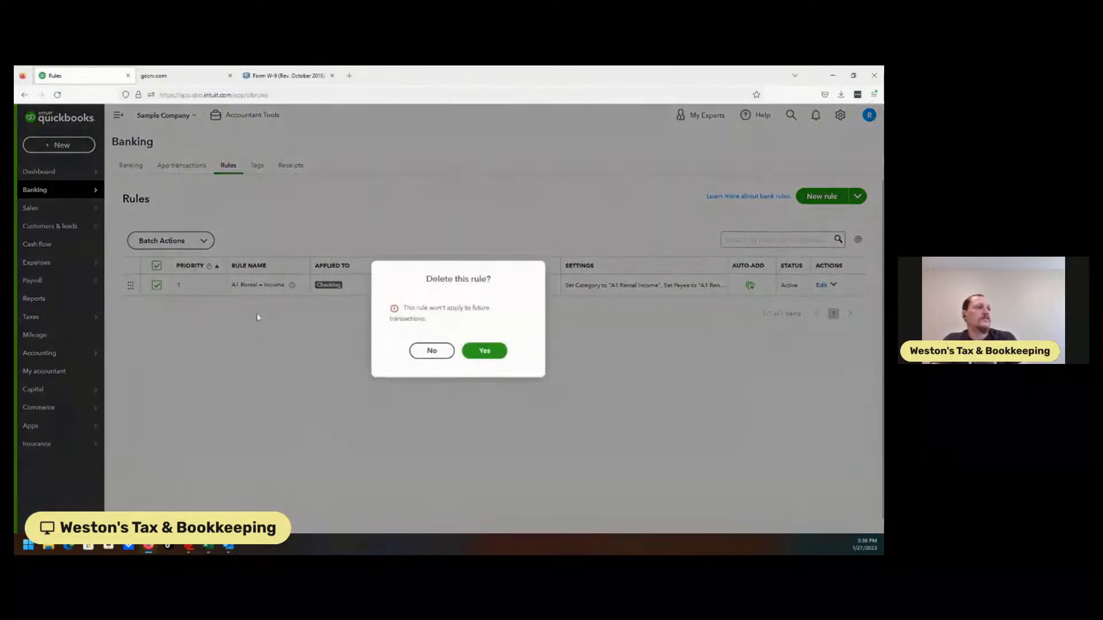
click(485, 351)
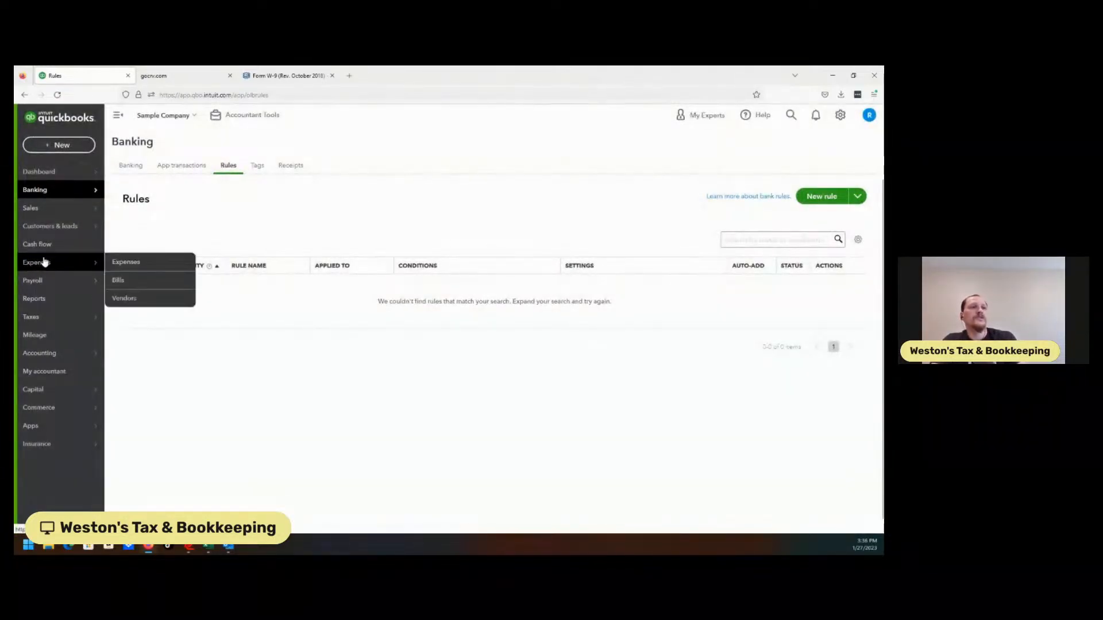
View the vendor list in the Expenses section and return to the bank rules.
click(44, 262)
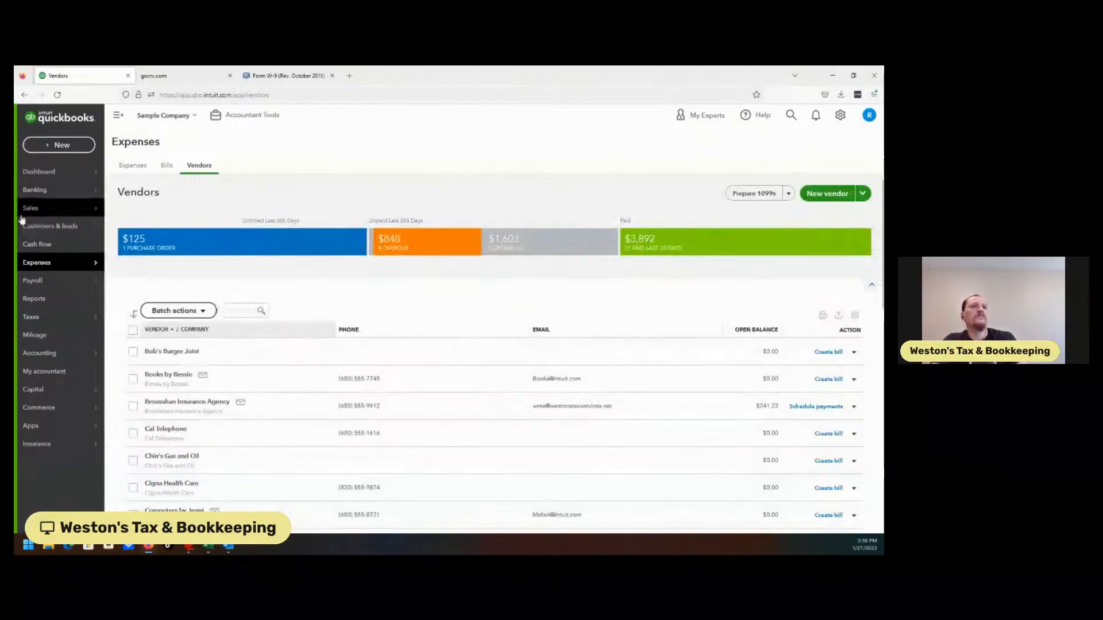
mouse_move(52, 202)
click(84, 224)
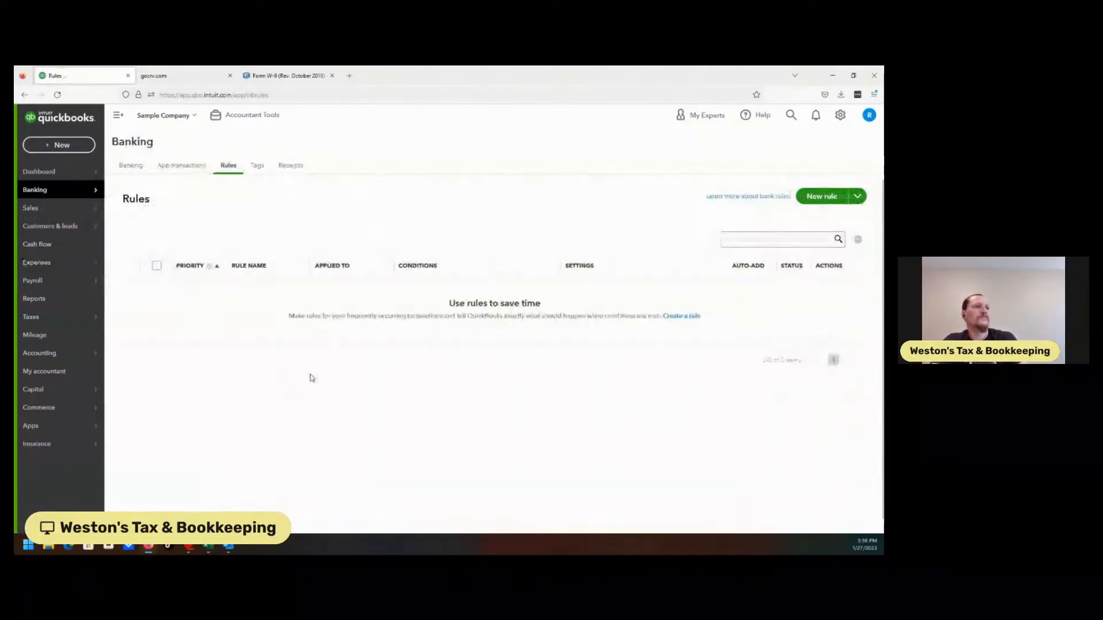
Undo the categorized $200.00 A Rental deposit in the Checking bank transactions and return to the transactions for review.
click(132, 165)
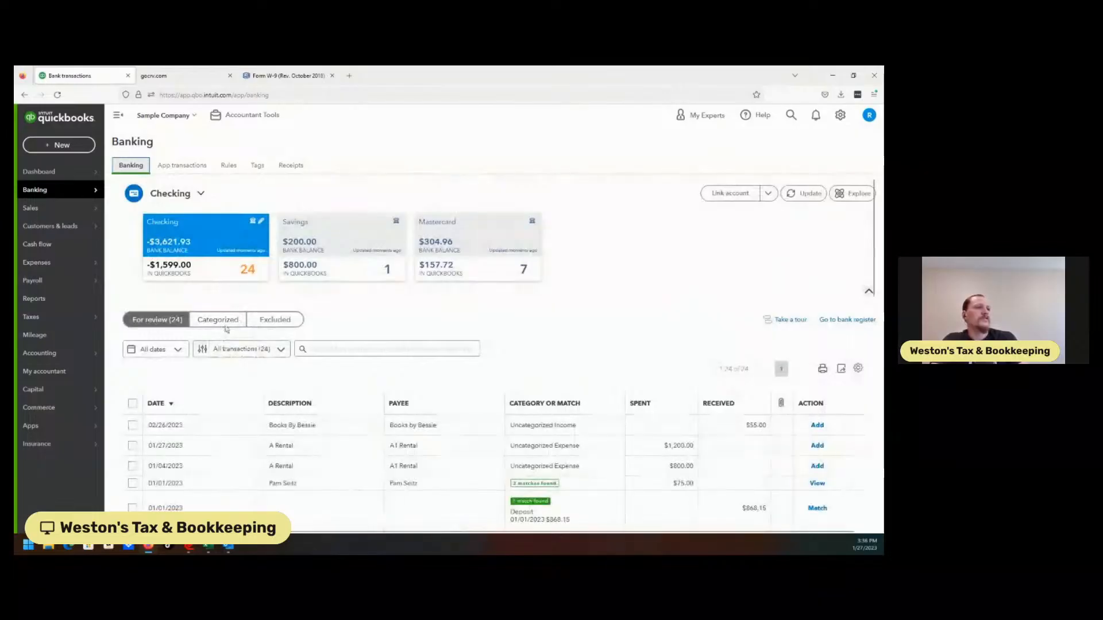
click(224, 323)
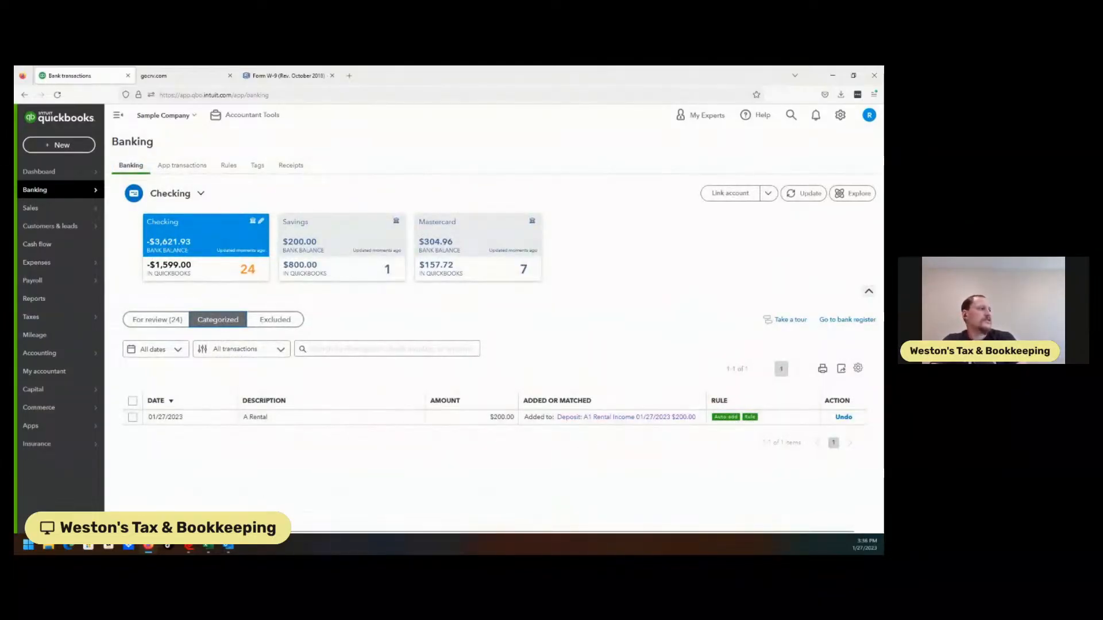
click(843, 417)
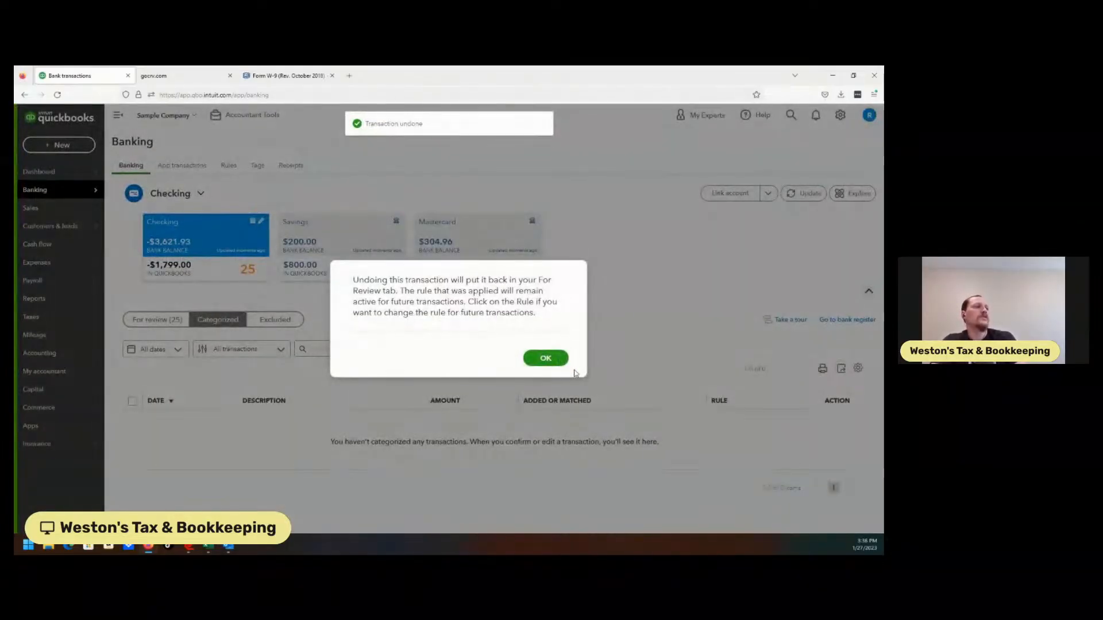
click(543, 359)
click(166, 320)
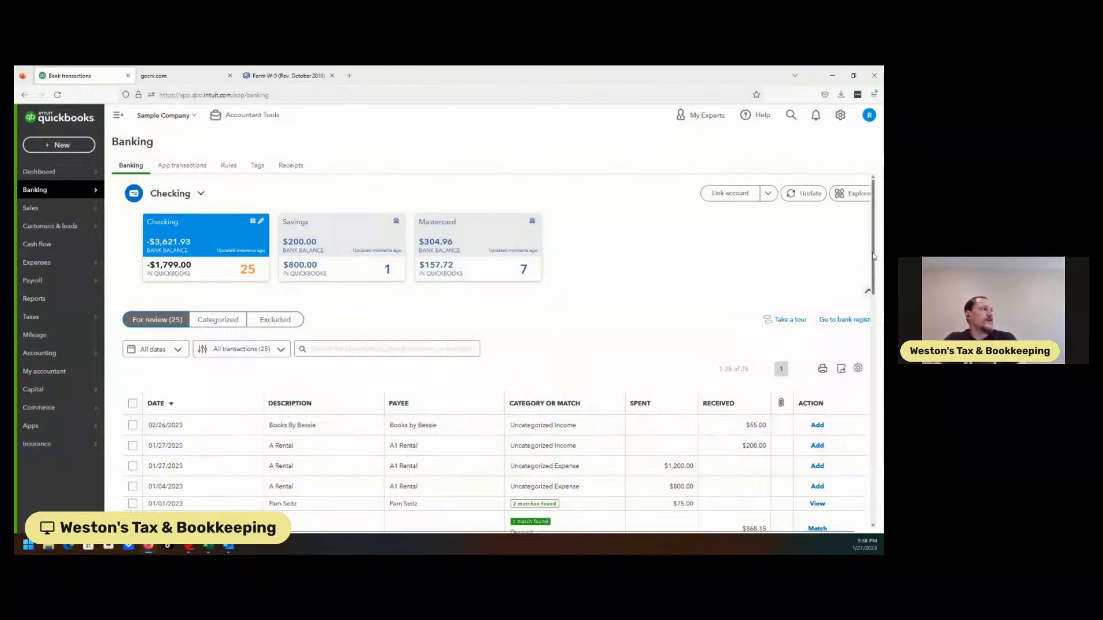
Examine the categorization fields and bank details of the $200.00, $800.00 and $1,200.00 A Rental transactions.
drag(874, 254, 872, 297)
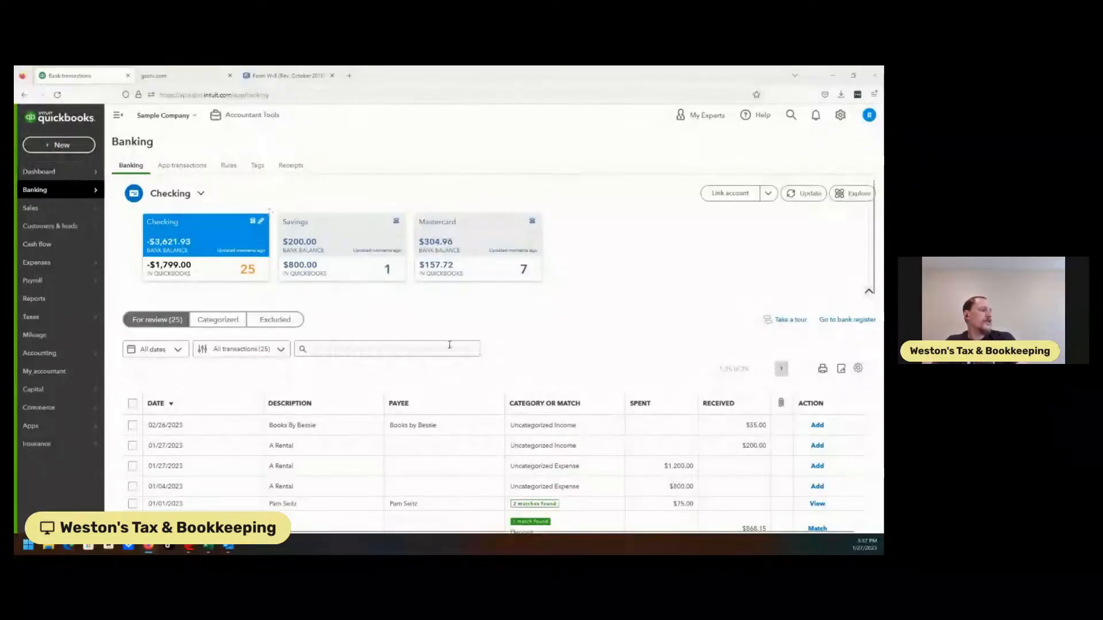
click(276, 446)
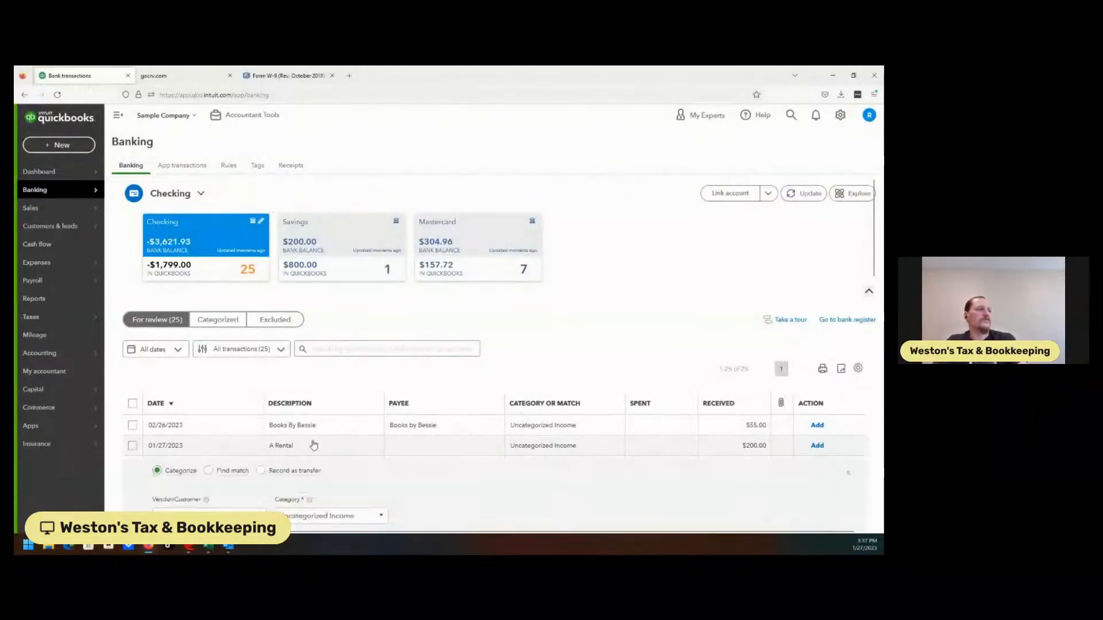
click(661, 451)
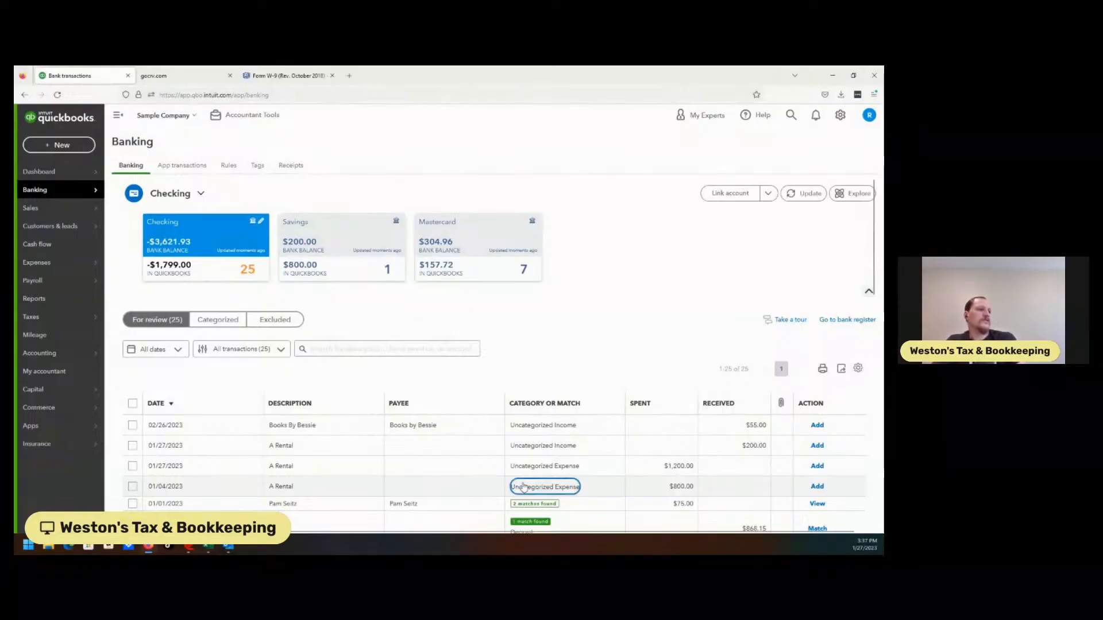
click(385, 489)
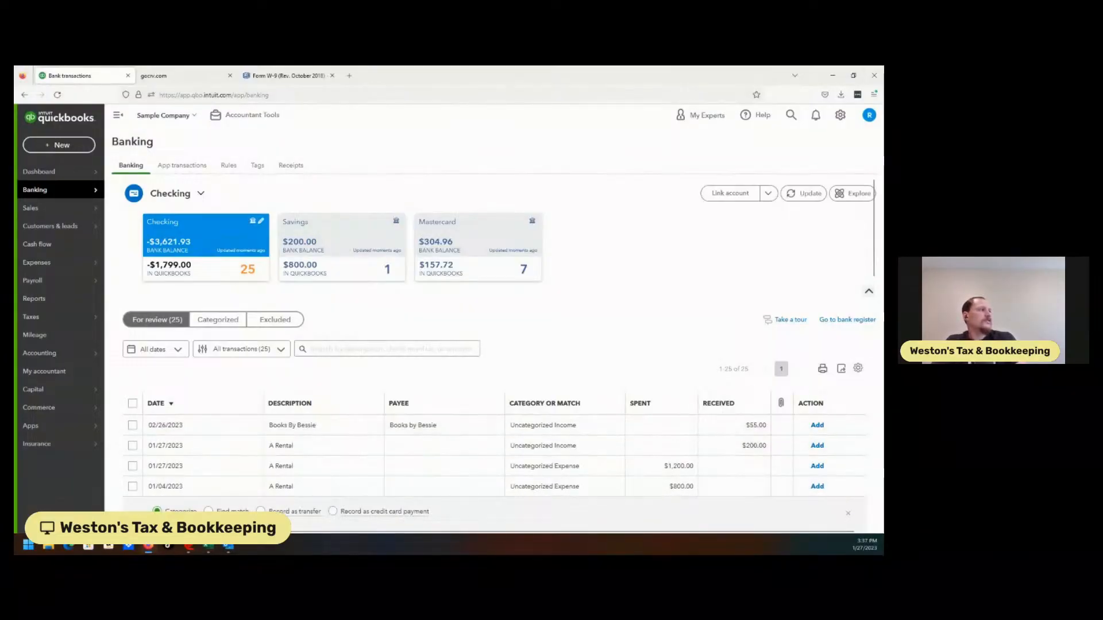
scroll(873, 262, down, 3)
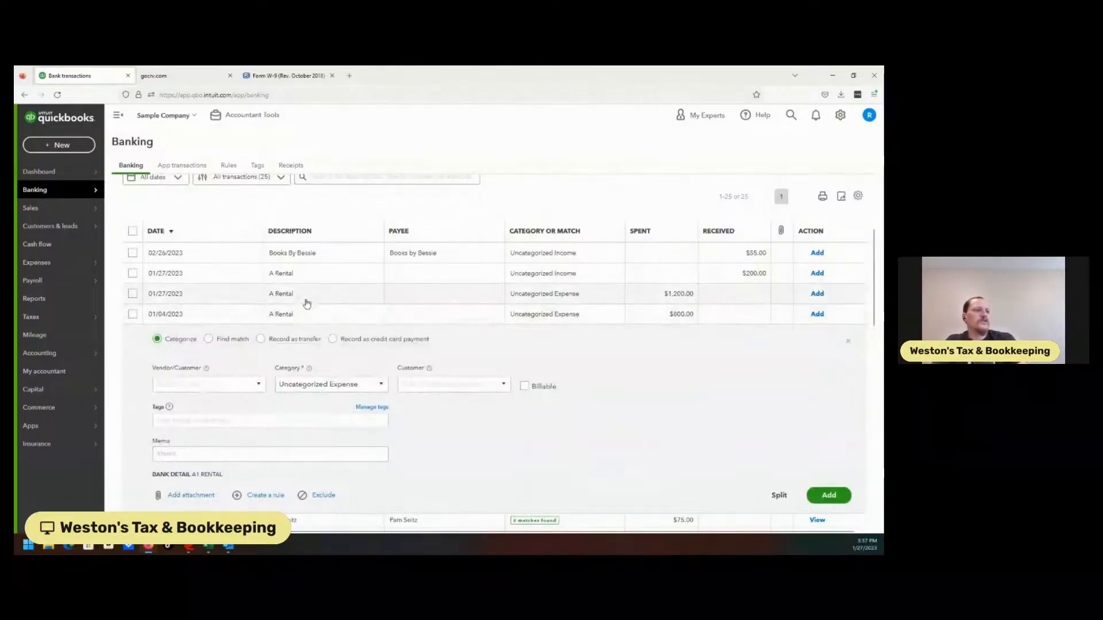
click(306, 304)
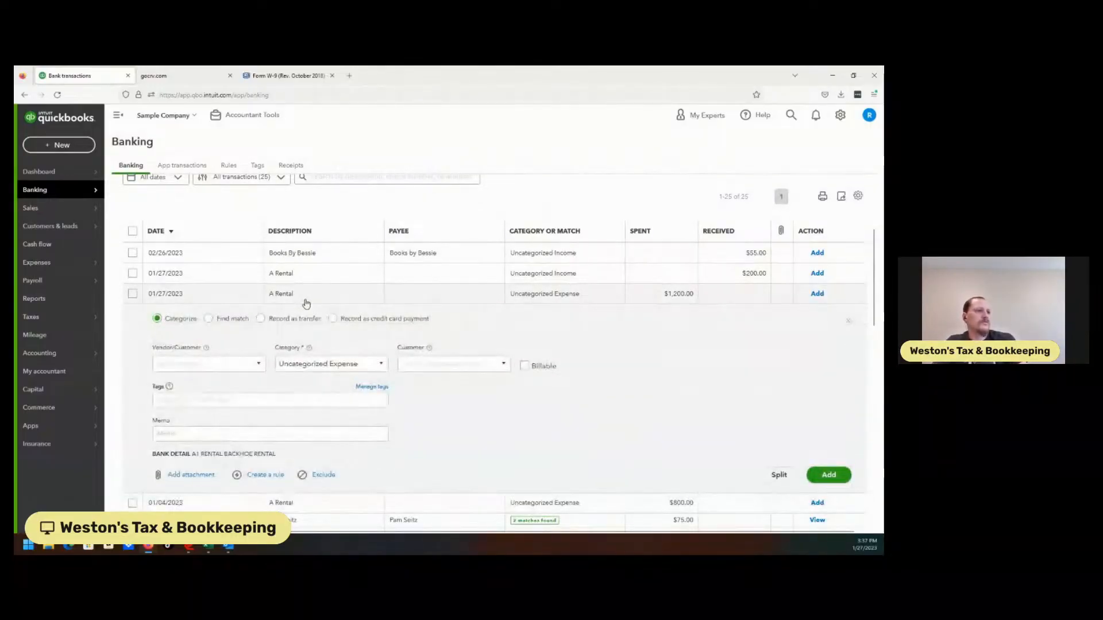
click(363, 297)
click(332, 280)
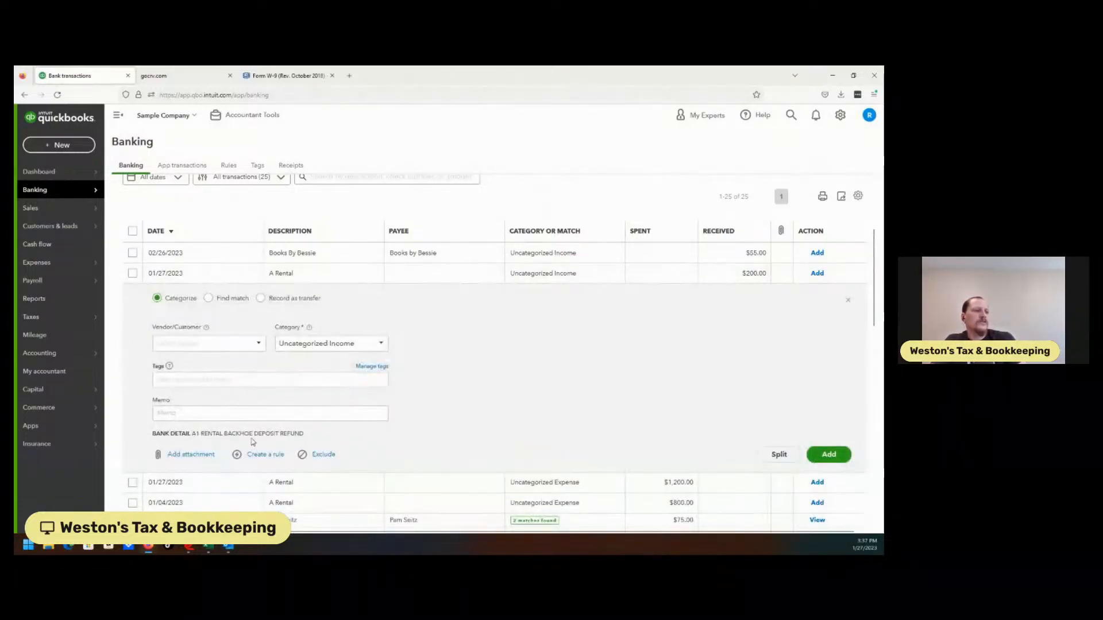
click(308, 274)
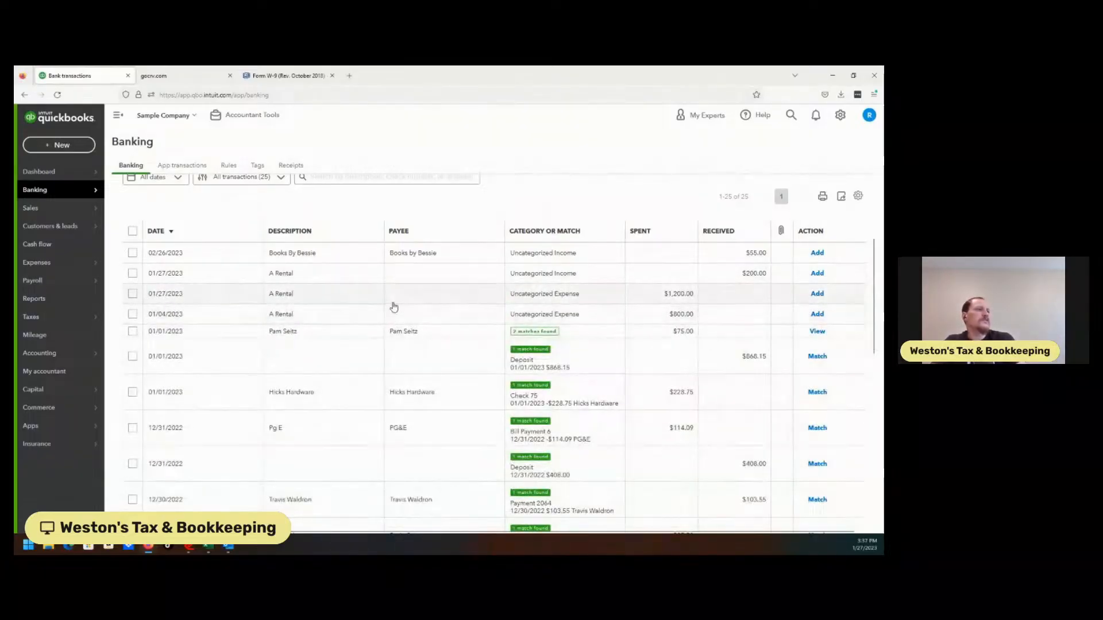
click(448, 295)
click(362, 298)
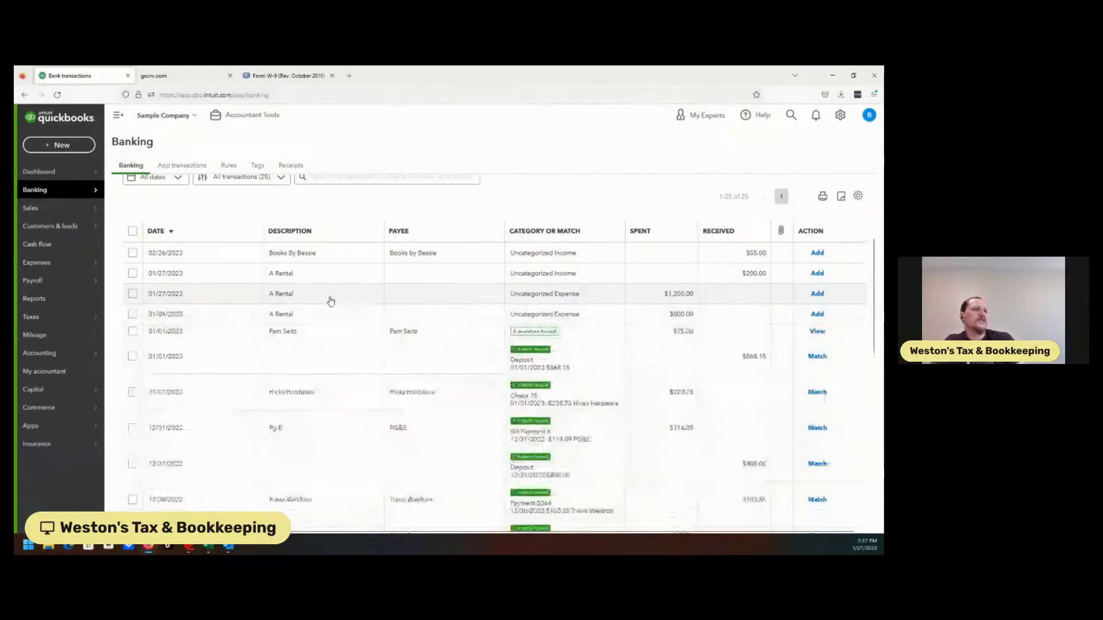
click(320, 312)
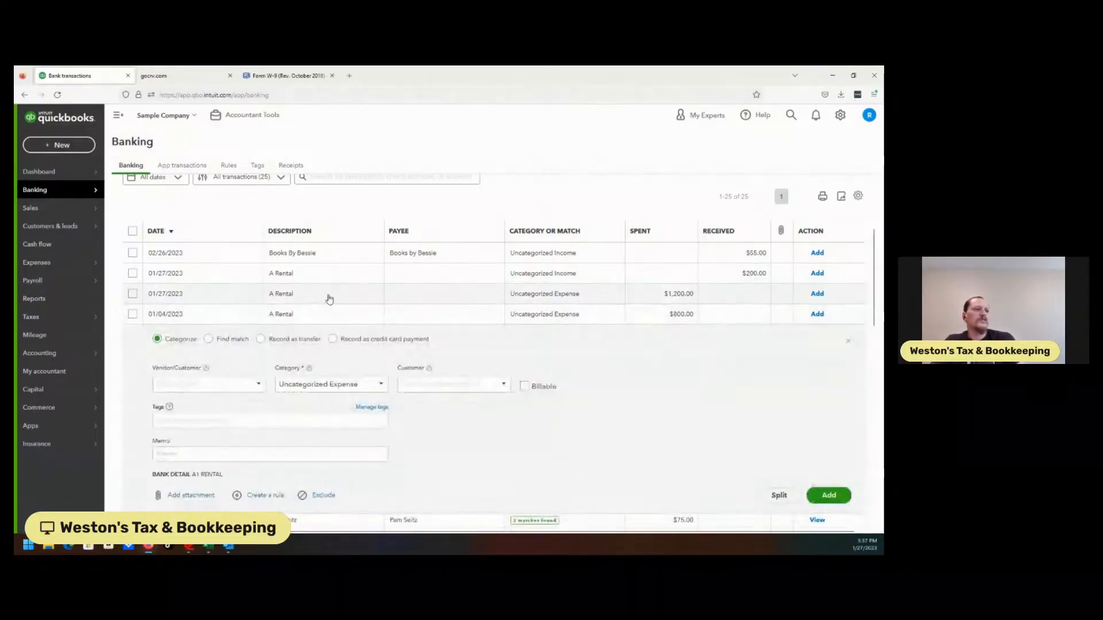
Open the $1,200.00 A Rental expense and assign it a new vendor named A1 Rentals, saving the vendor.
click(336, 297)
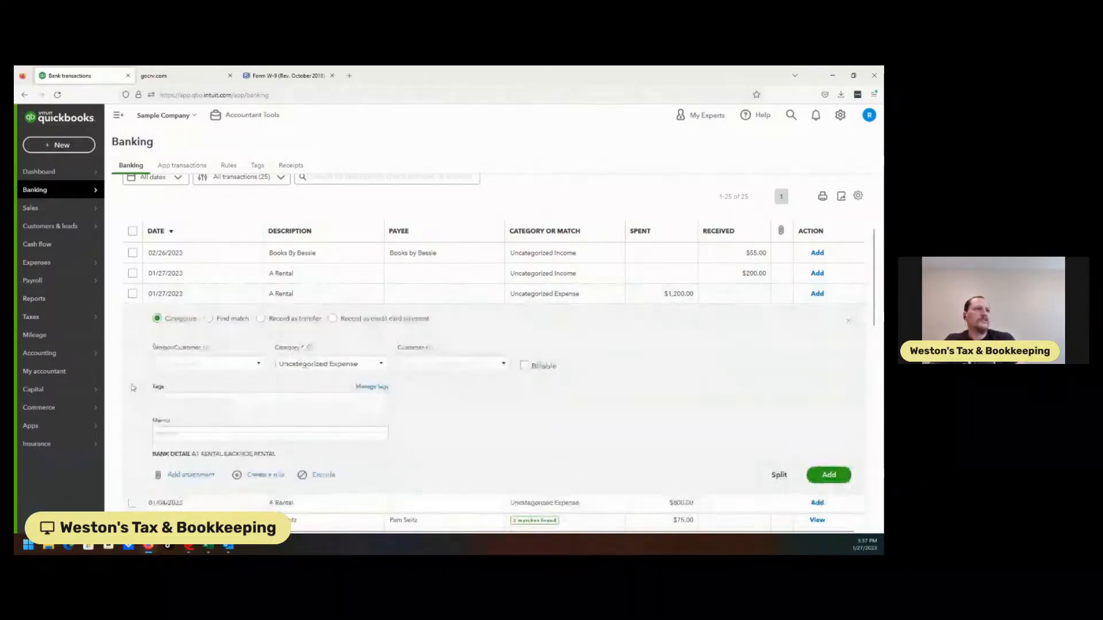
click(196, 365)
text(A1 Rentals)
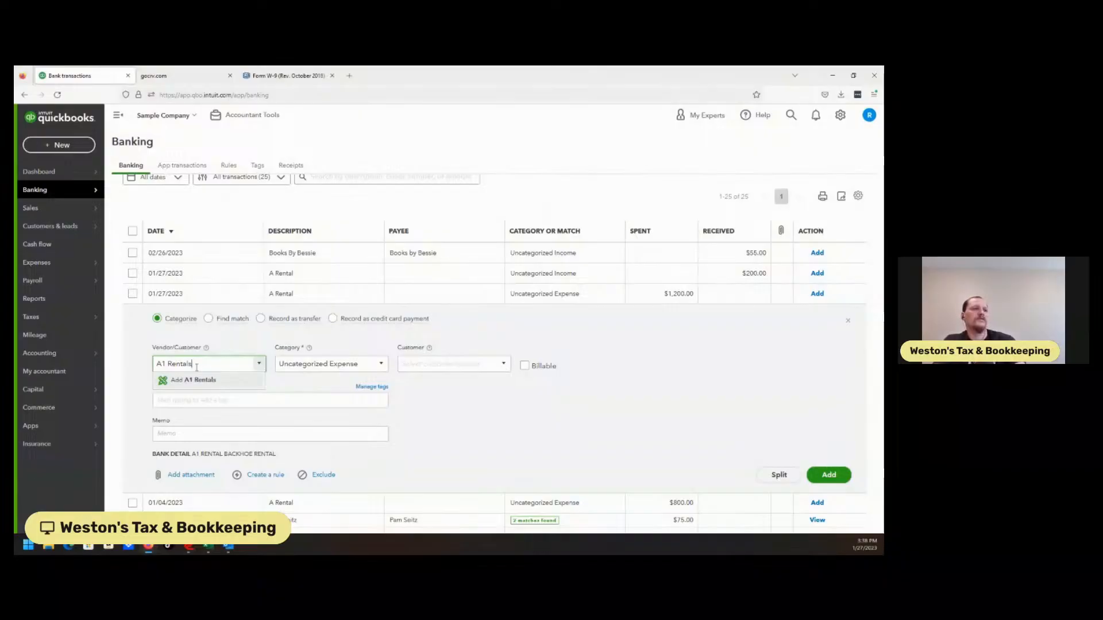
click(194, 380)
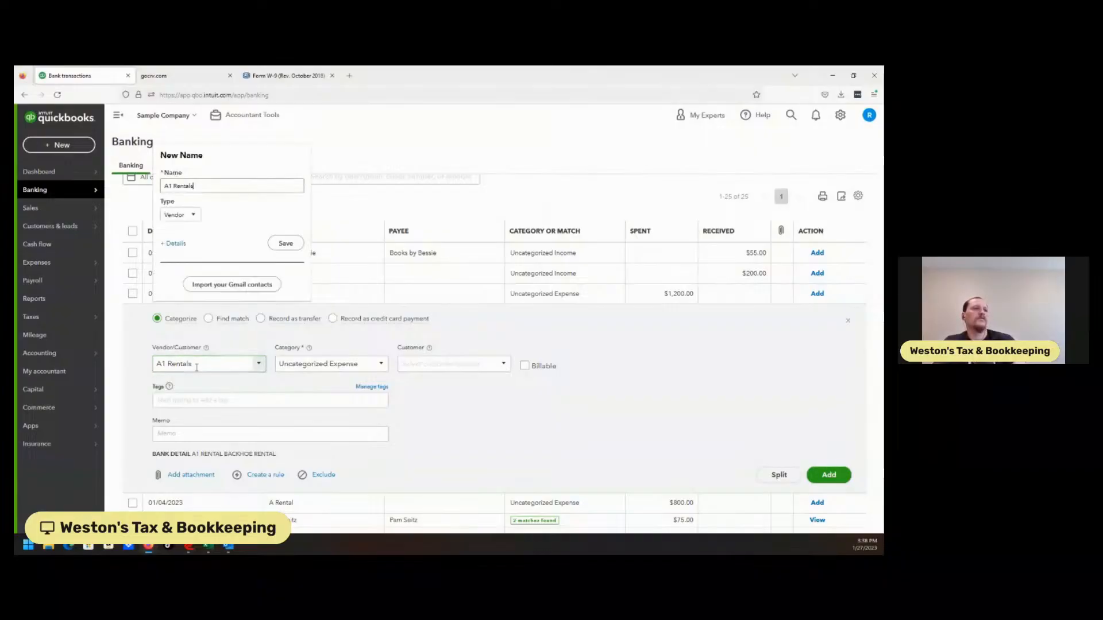
click(285, 244)
Categorize the $1,200.00 A Rental expense as Equipment Rental under Job Expenses and add the transaction.
click(329, 361)
text(Equipment Rental)
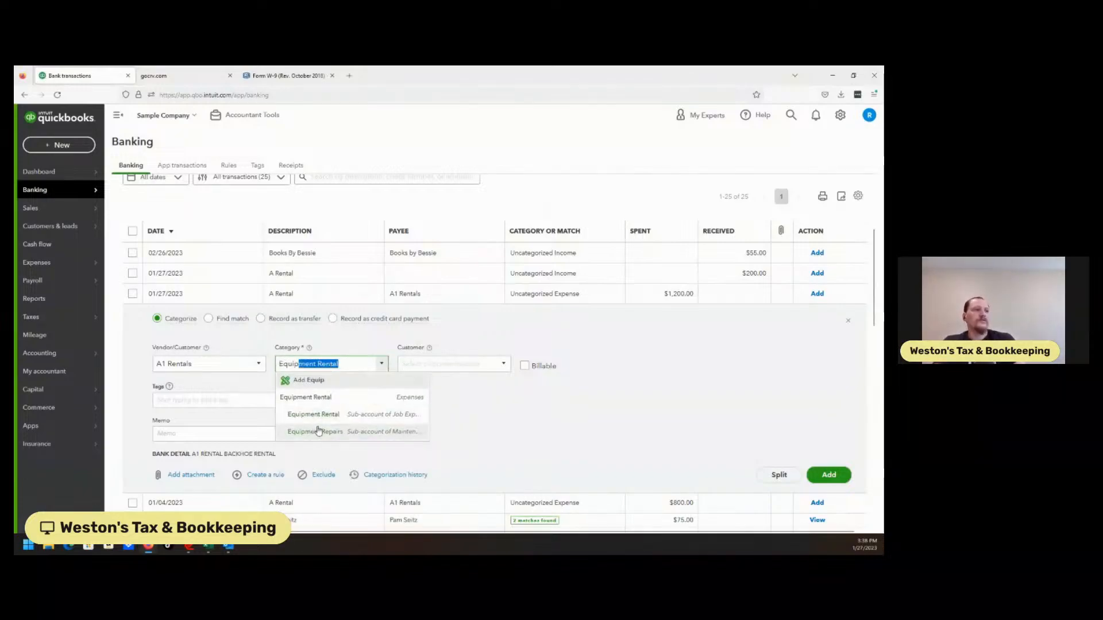
click(320, 415)
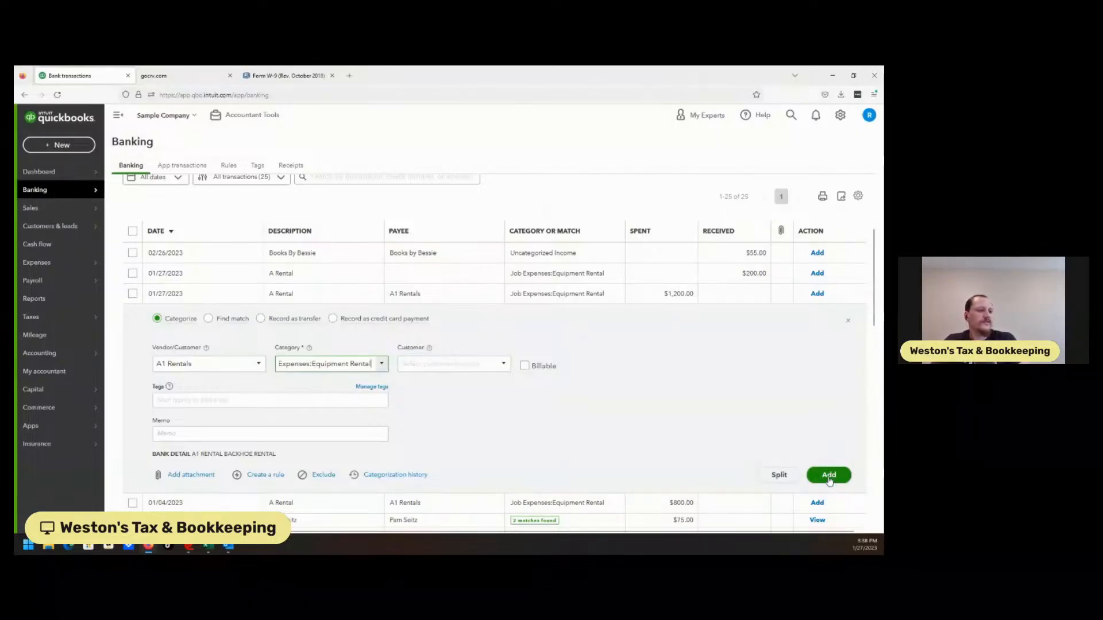
click(829, 476)
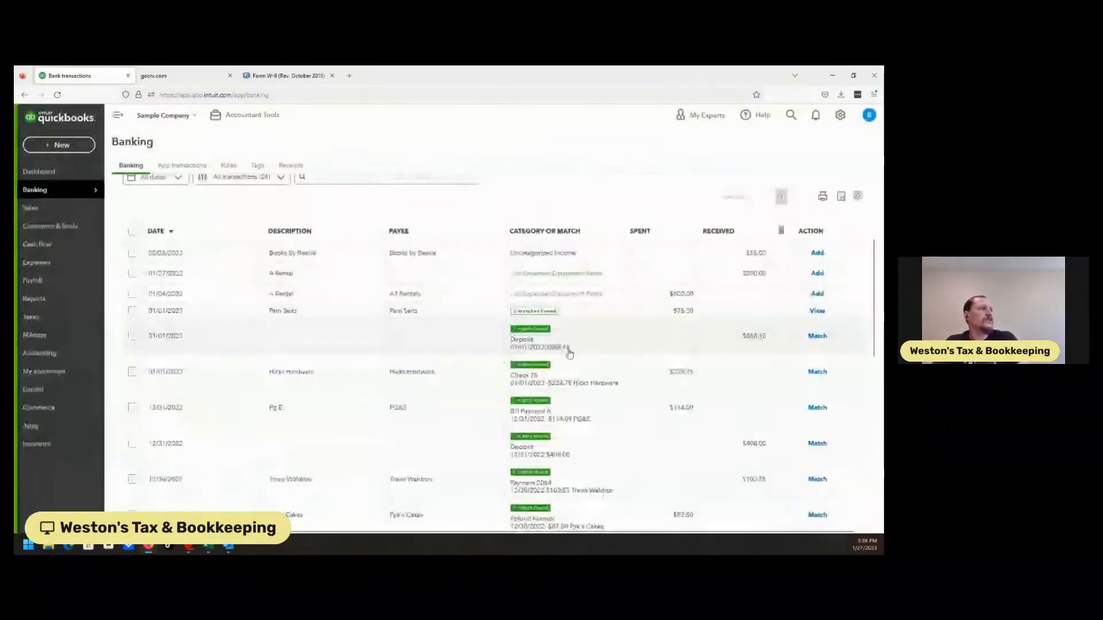
Open the $200.00 A Rental deposit and set its payee to the vendor A1 Rentals.
click(617, 273)
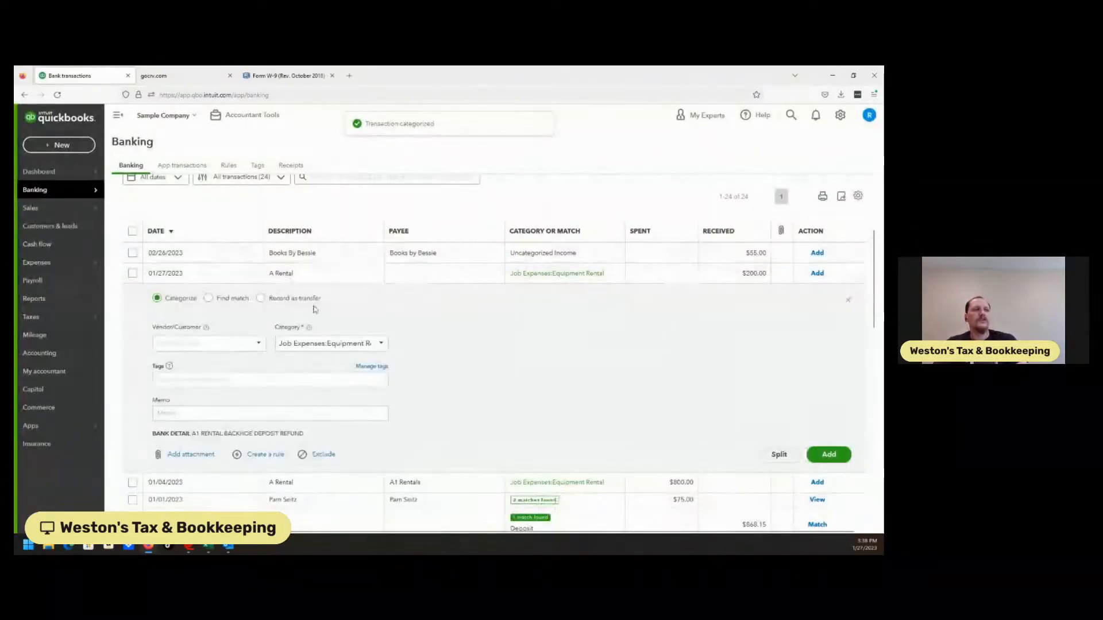
click(212, 343)
text(A1 Rentals)
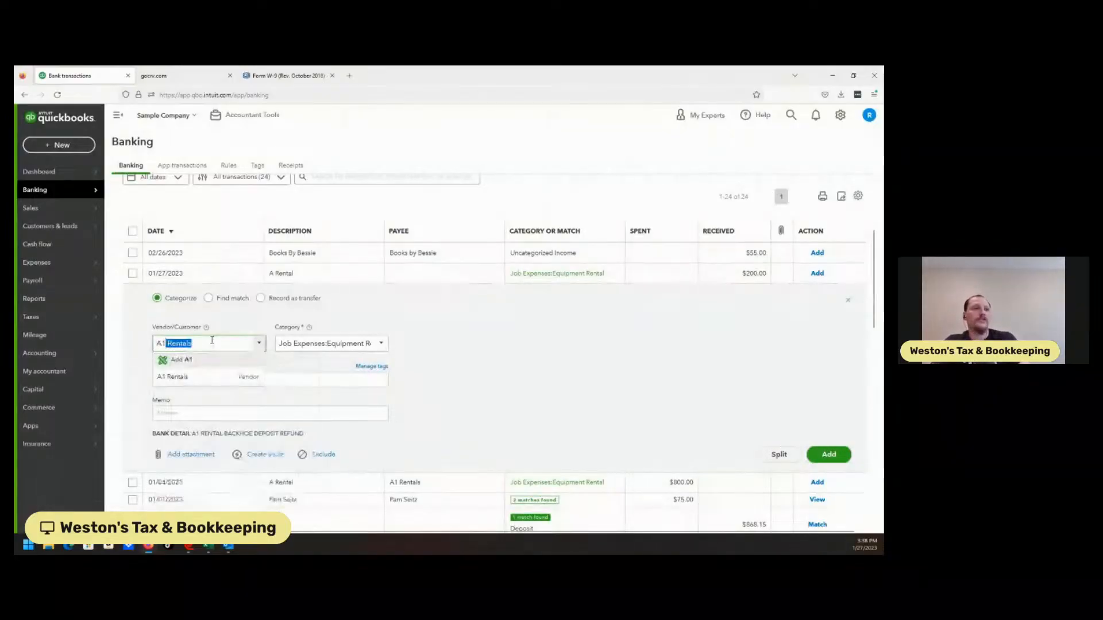
click(207, 376)
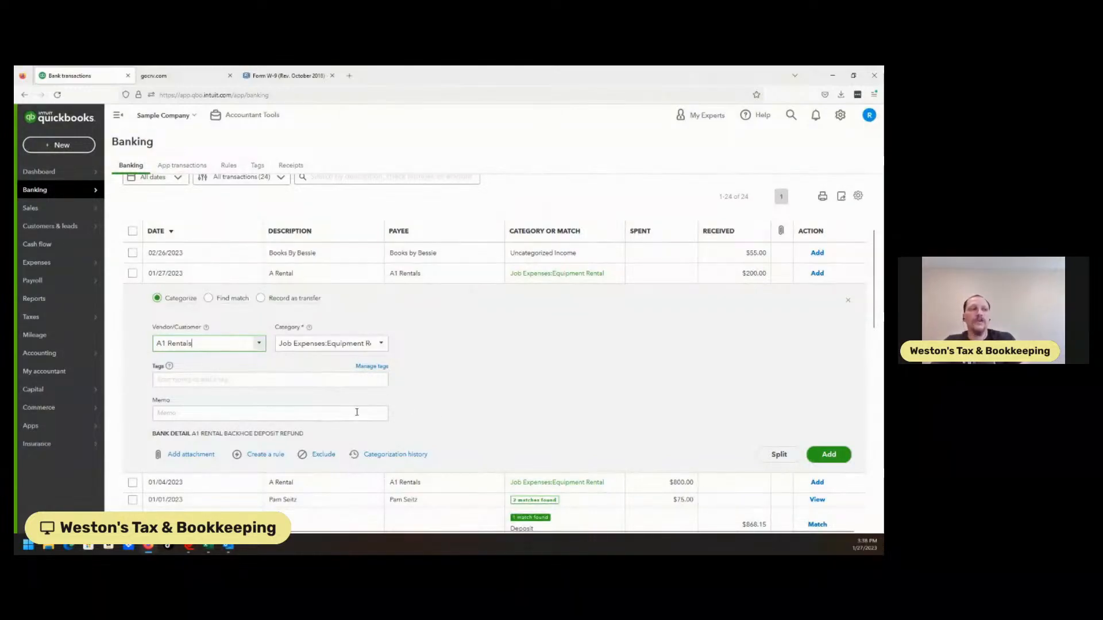
click(381, 345)
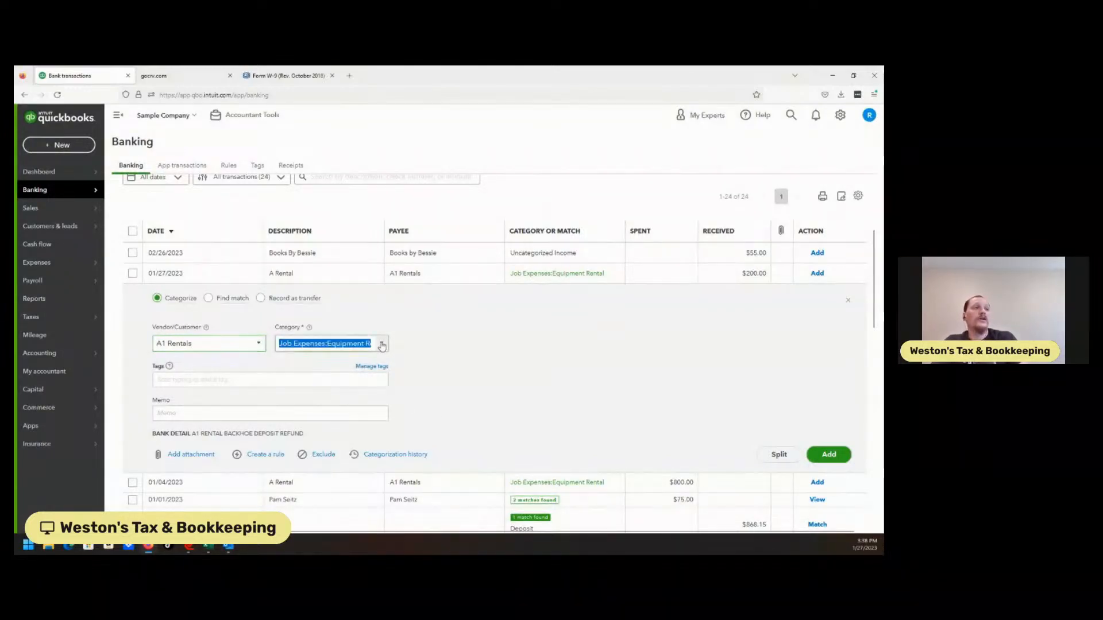
text(Disc)
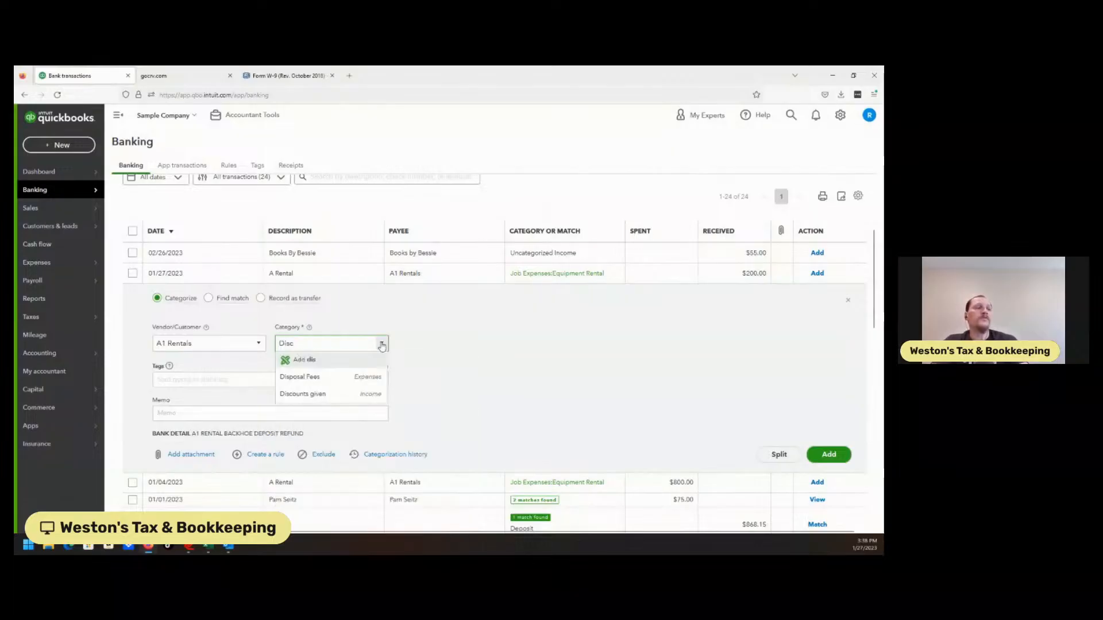
key(BackSpace)
key(BackSpace)
key(BackSpace)
key(BackSpace)
key(BackSpace)
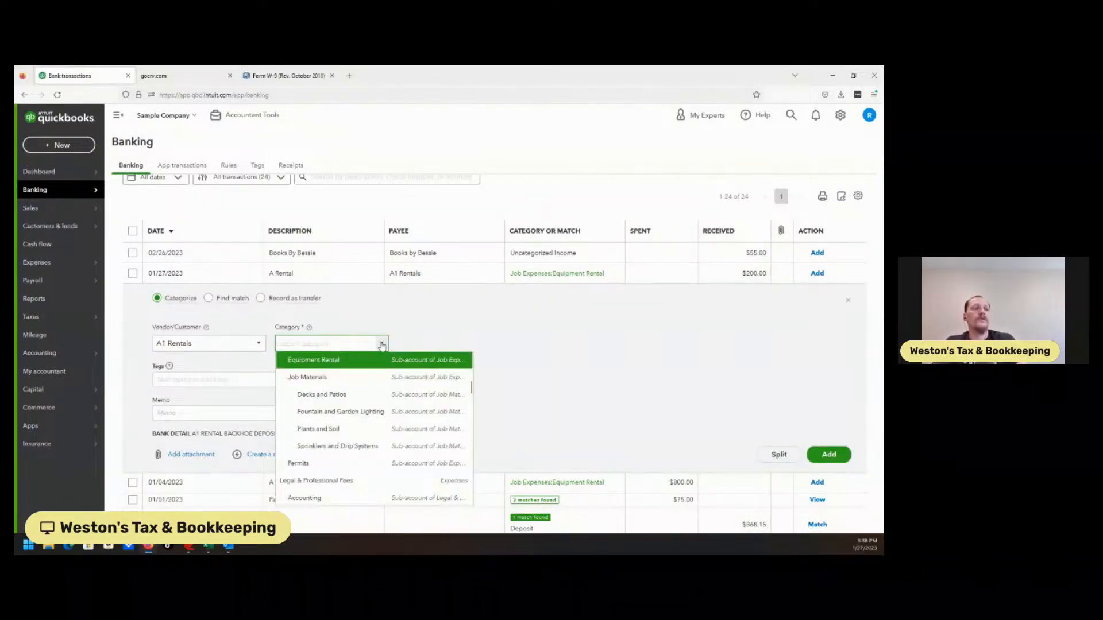
click(348, 368)
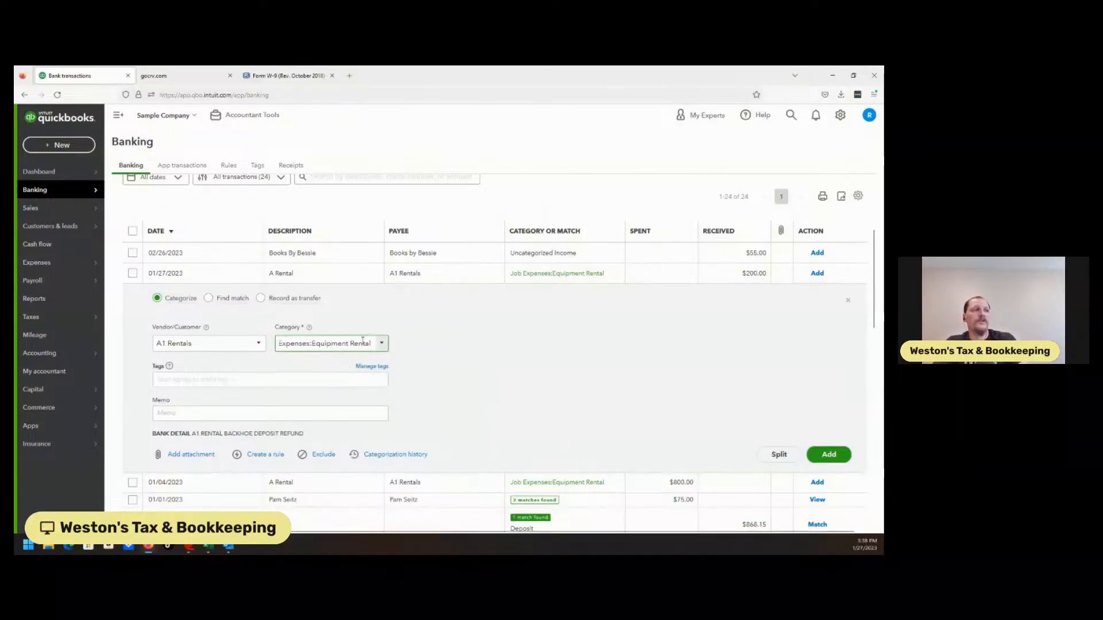
Create a new account named Deposit Refund as the $200.00 A Rental deposit's category and set its account type to Expenses.
click(383, 344)
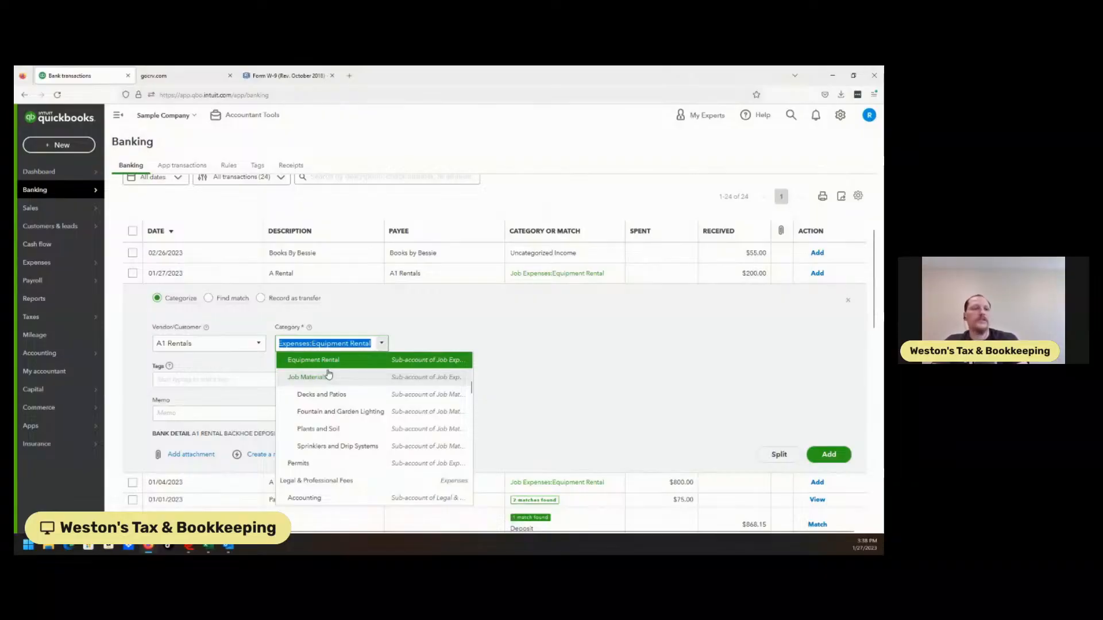
key(BackSpace)
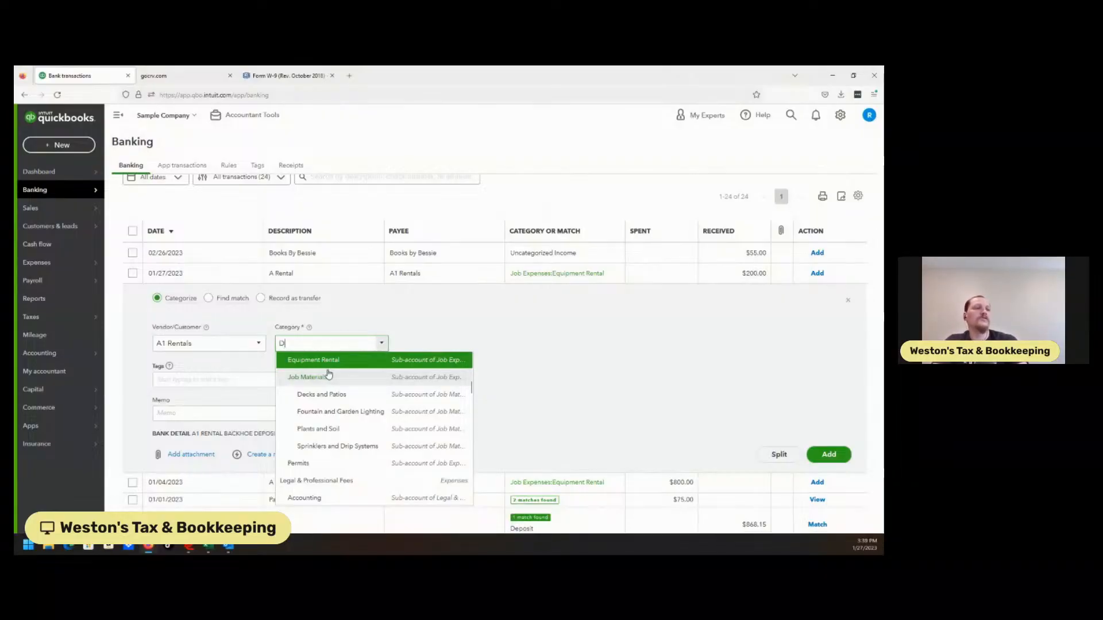
text(Deposit Refund)
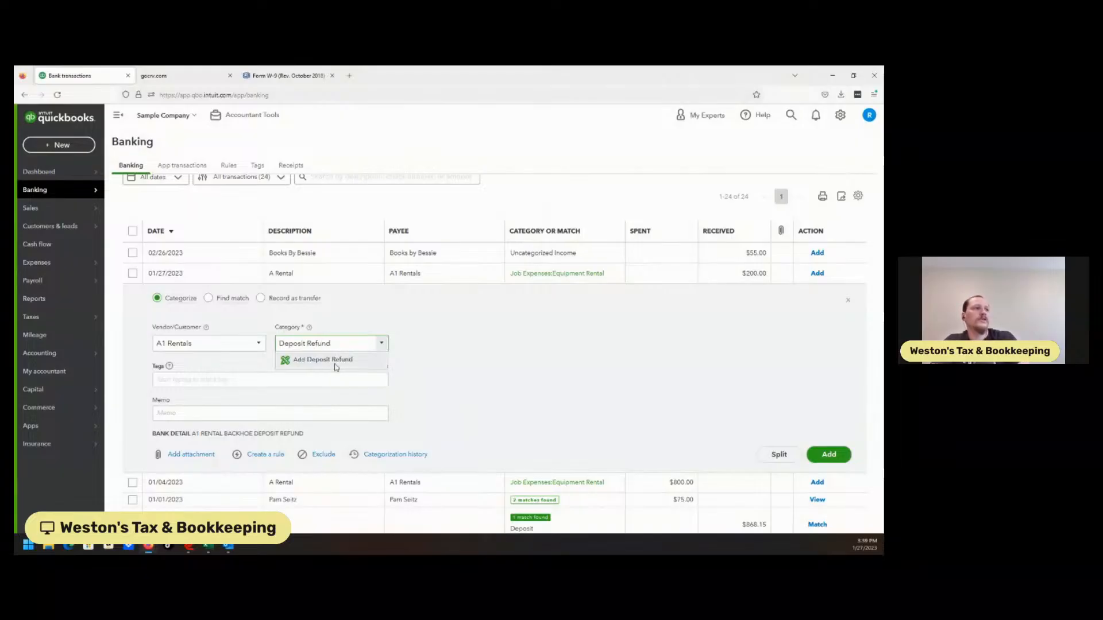
click(336, 361)
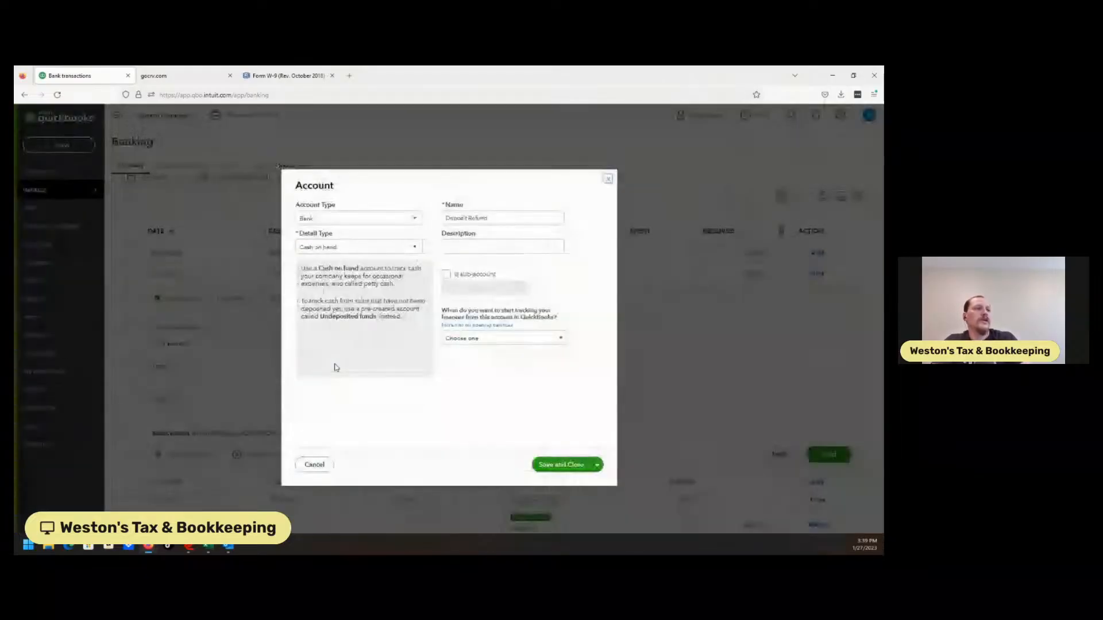
click(383, 221)
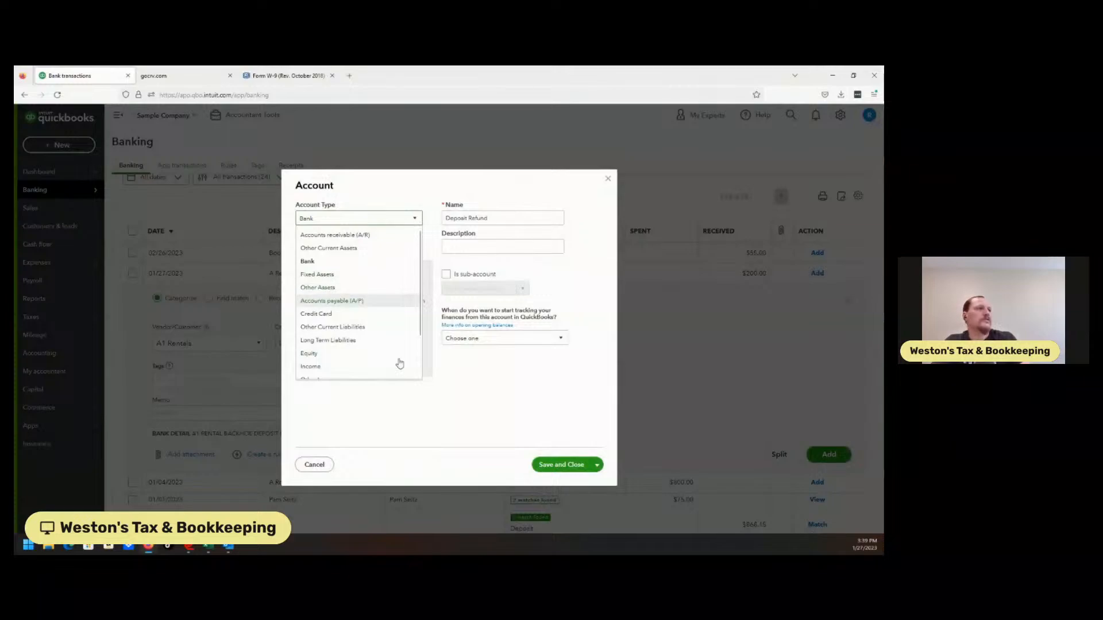
scroll(420, 374, down, 3)
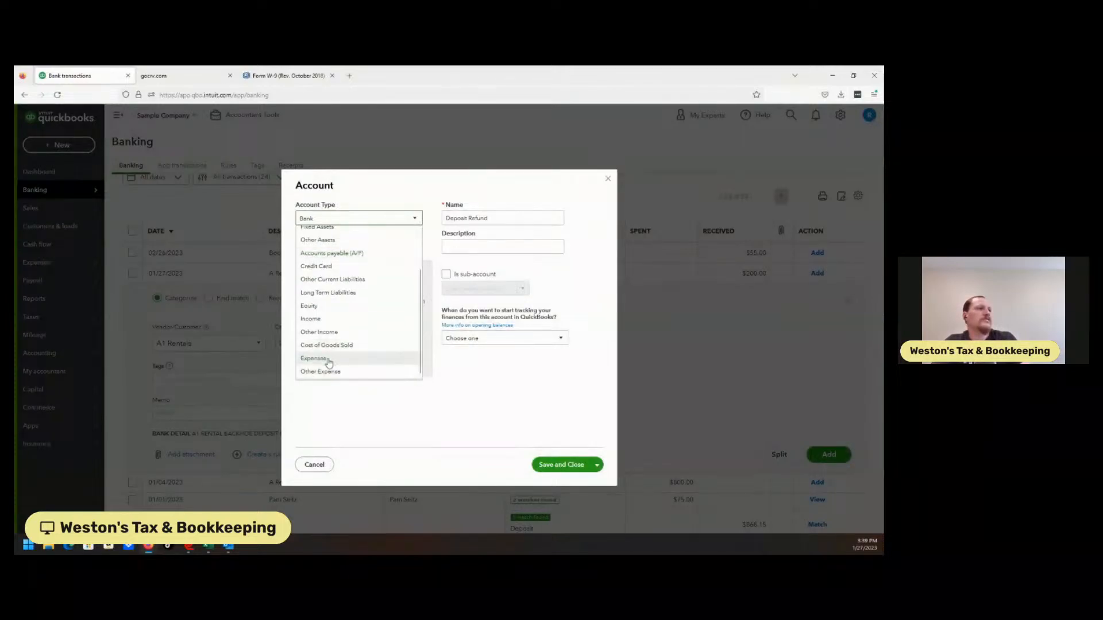
click(320, 359)
Make the Deposit Refund account a sub-account of Equipment Rental under Job Expenses.
click(364, 247)
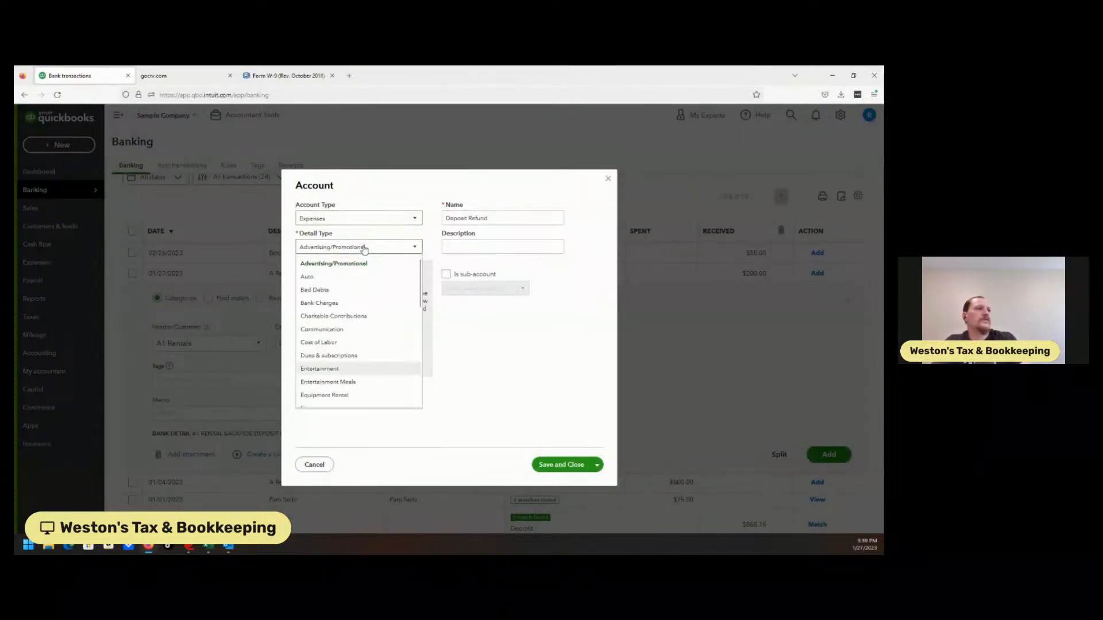
click(374, 248)
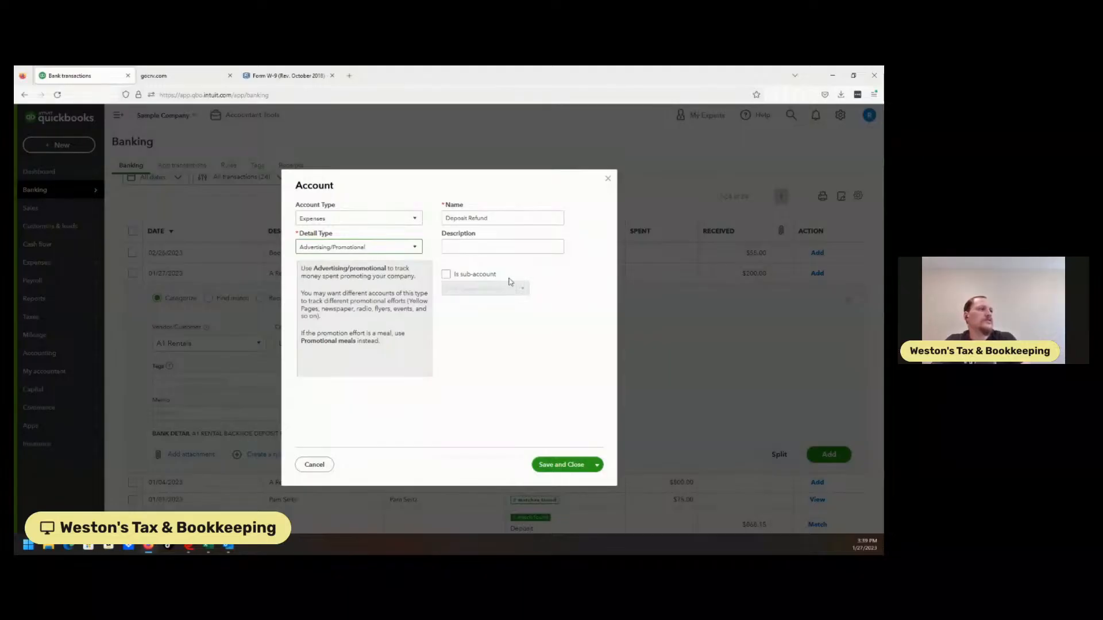
click(410, 251)
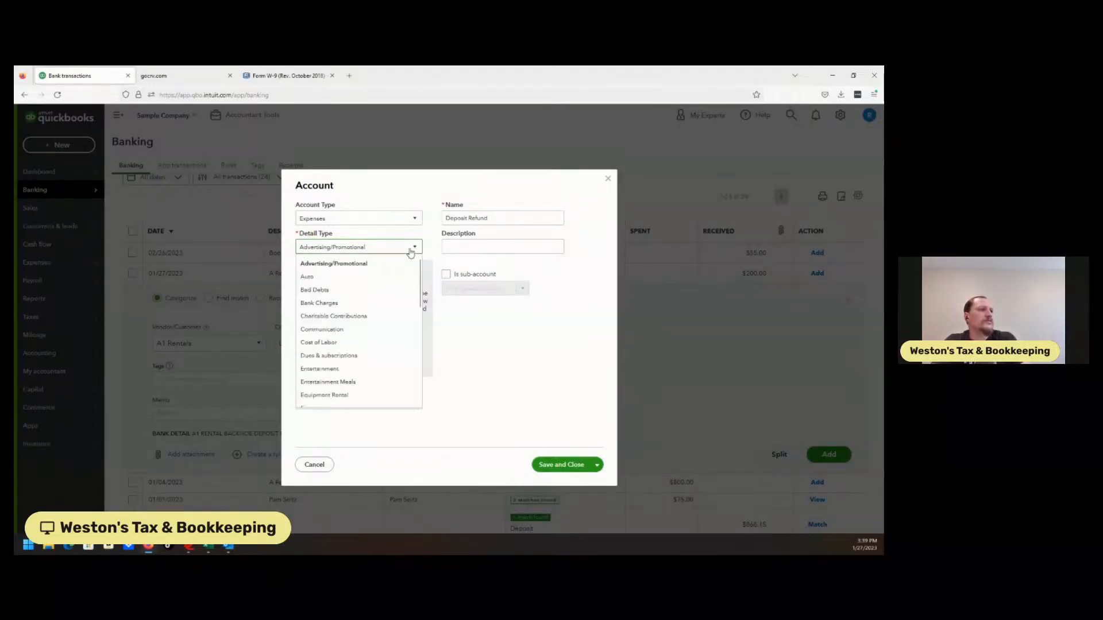
click(446, 274)
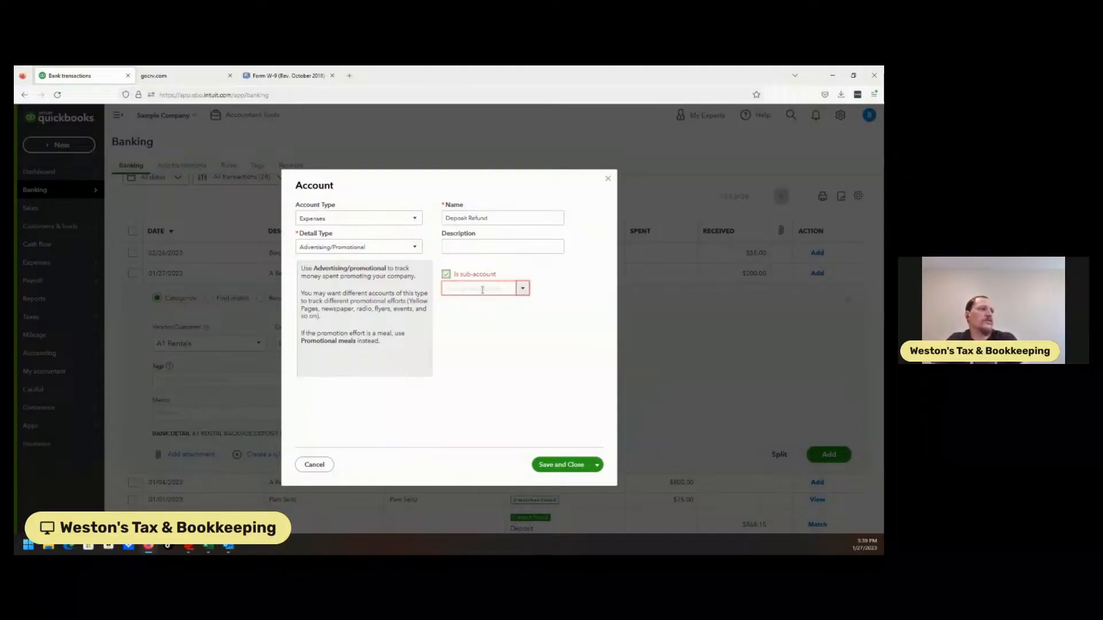
click(482, 290)
text(w)
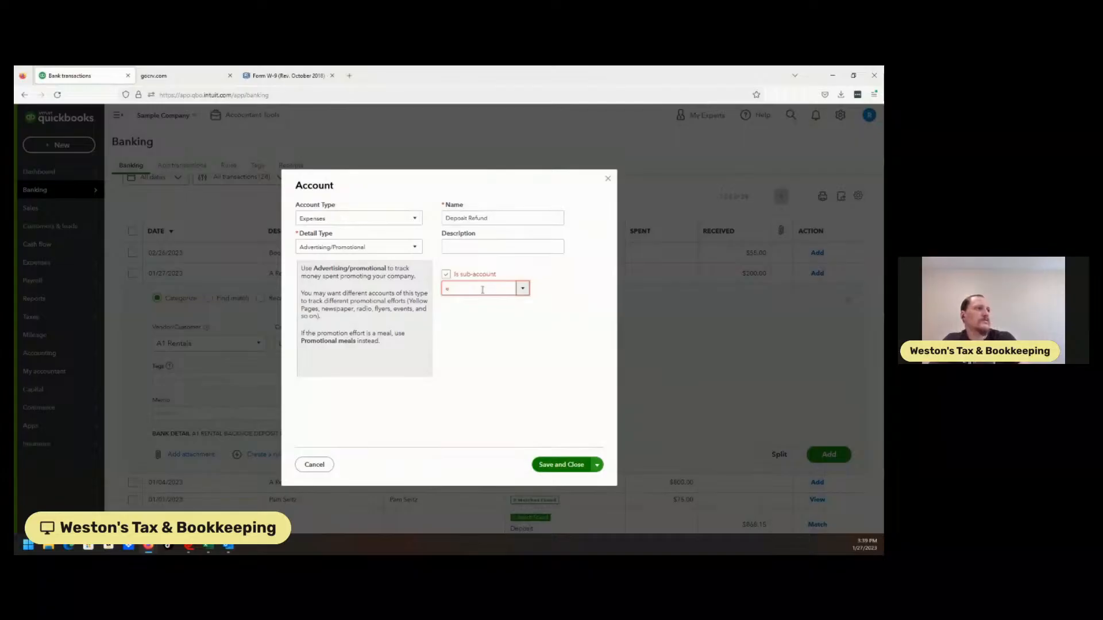
double_click(495, 295)
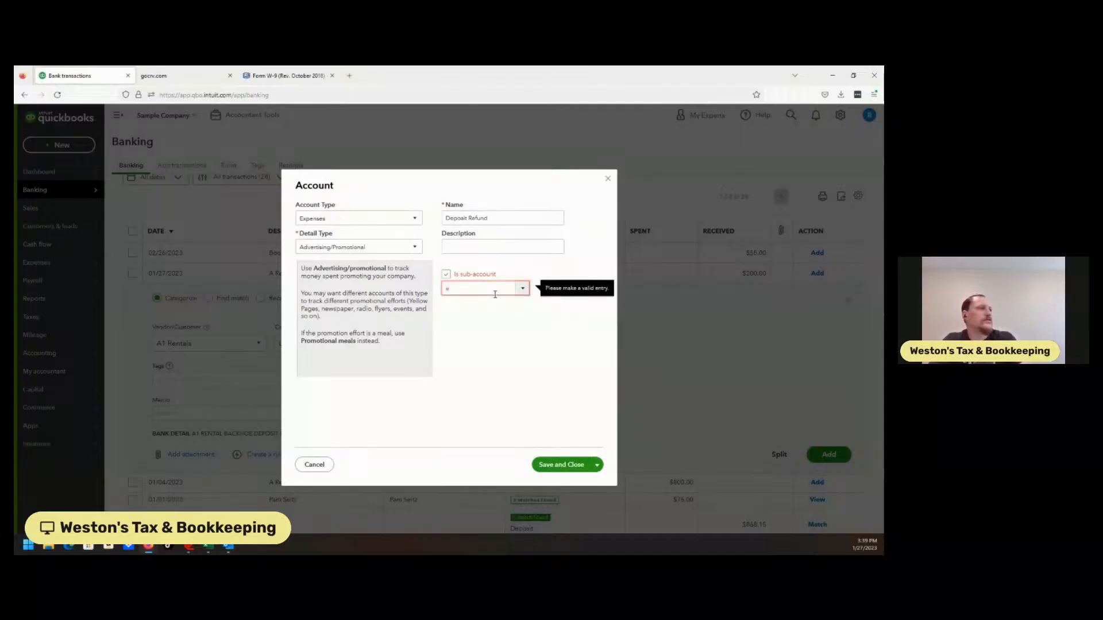
text(q)
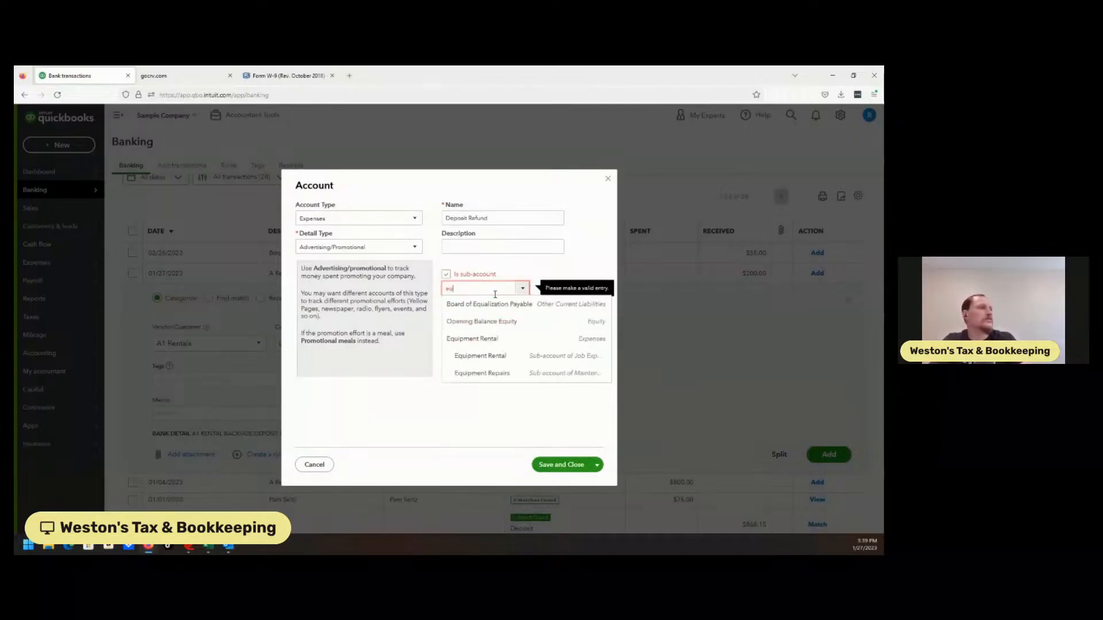
click(498, 357)
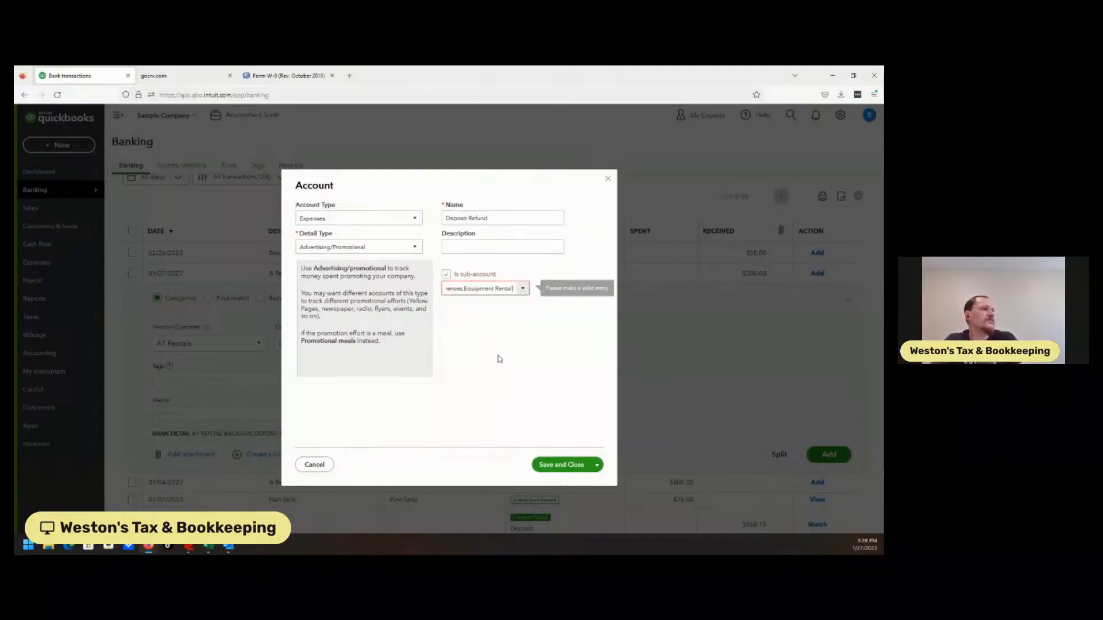
Set the Deposit Refund account's detail type to Equipment Rental and save the account.
click(394, 249)
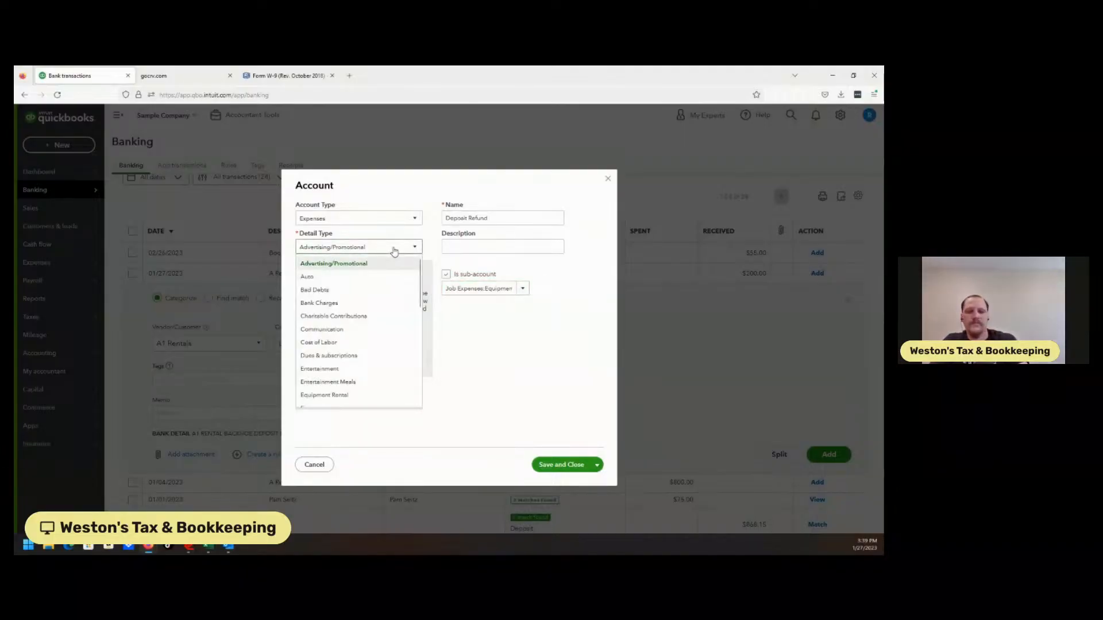
click(394, 251)
click(394, 250)
mouse_move(421, 277)
mouse_down()
mouse_move(422, 355)
mouse_move(422, 295)
mouse_up()
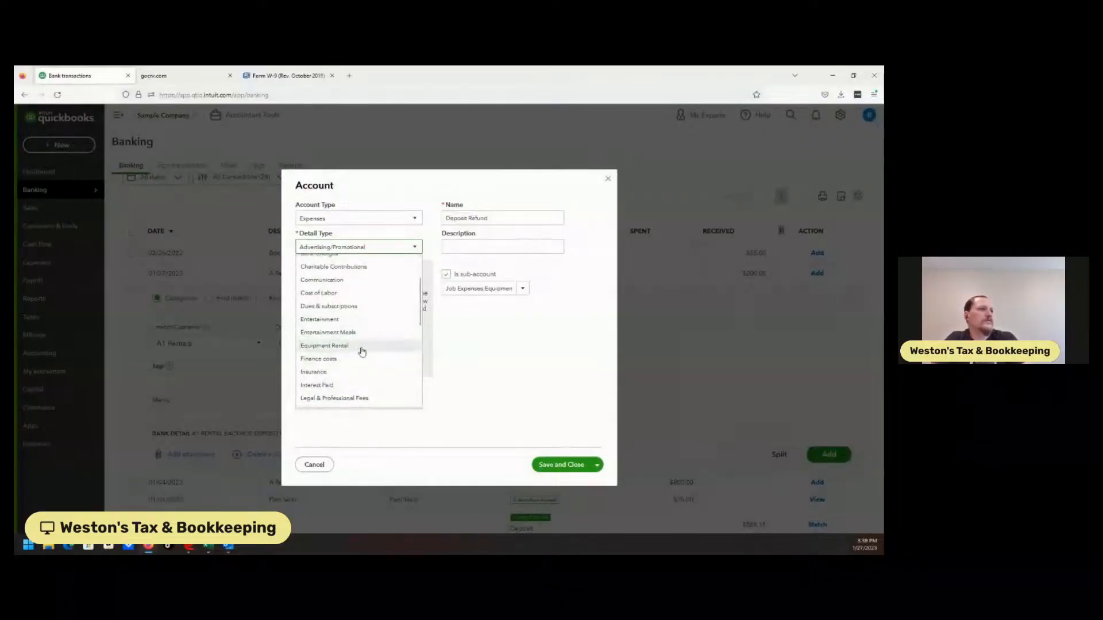
click(342, 347)
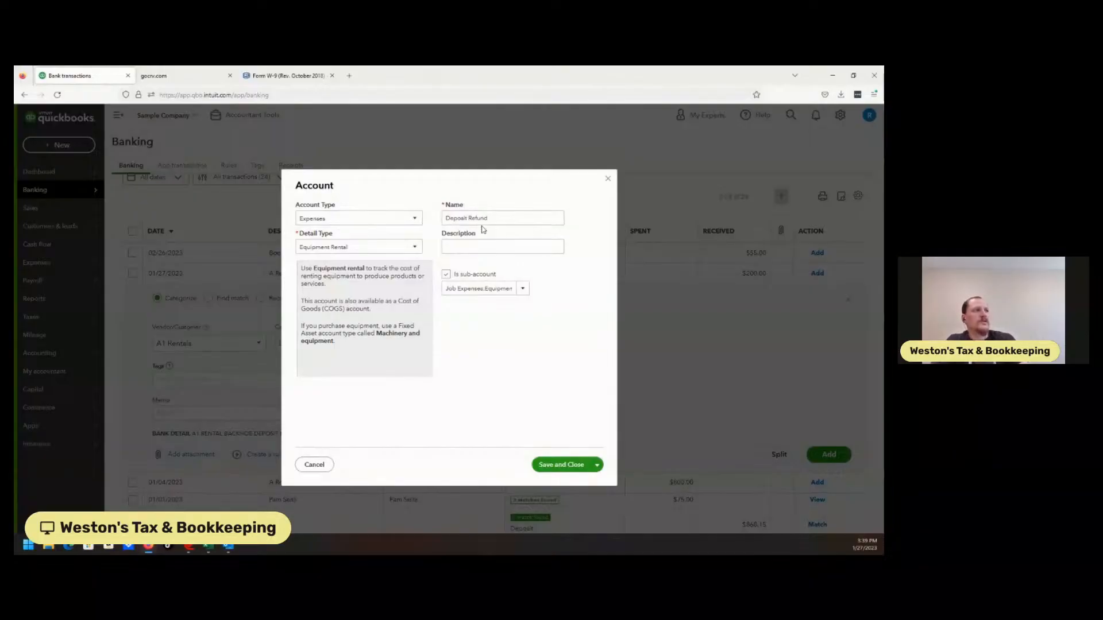
click(569, 466)
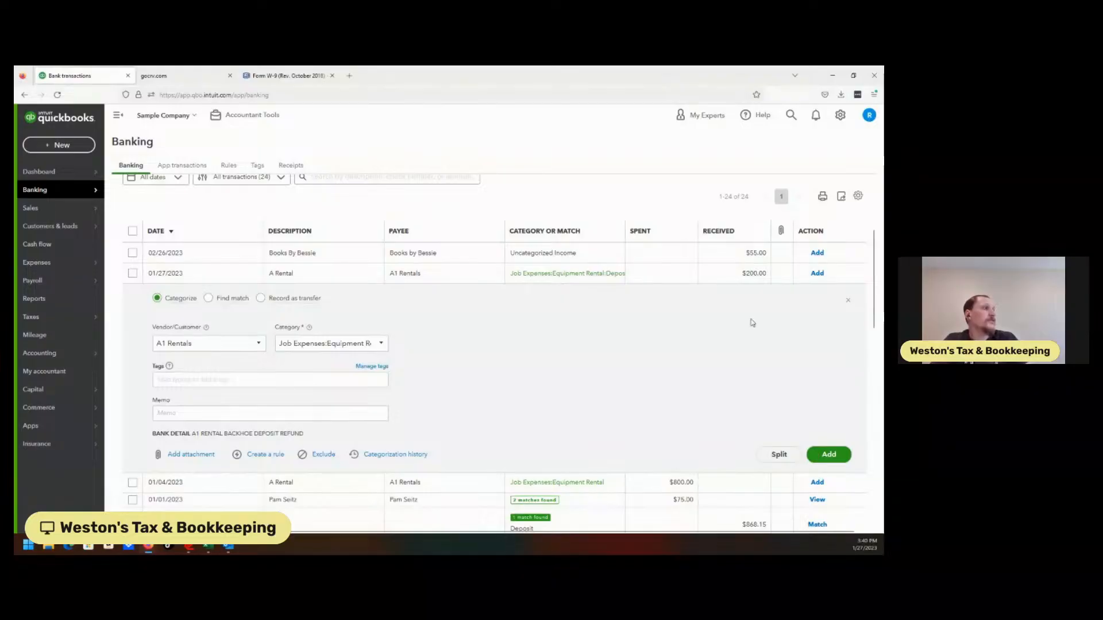
Add the categorized $200.00 A Rental deposit and undo the categorization of the $1,200.00 A Rental expense.
click(828, 453)
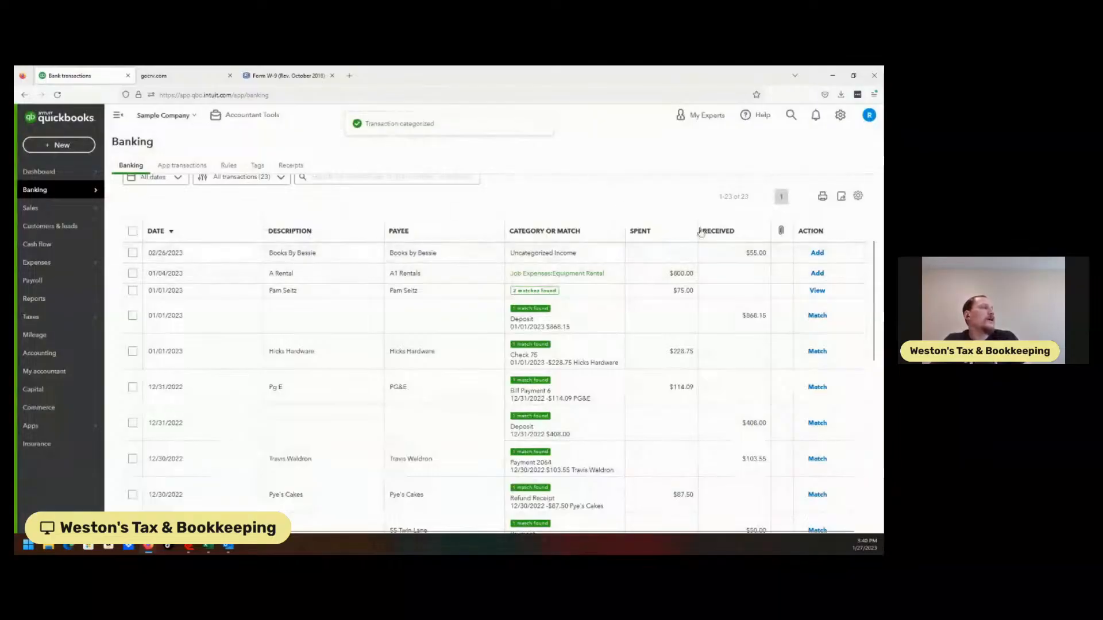
scroll(870, 242, up, 3)
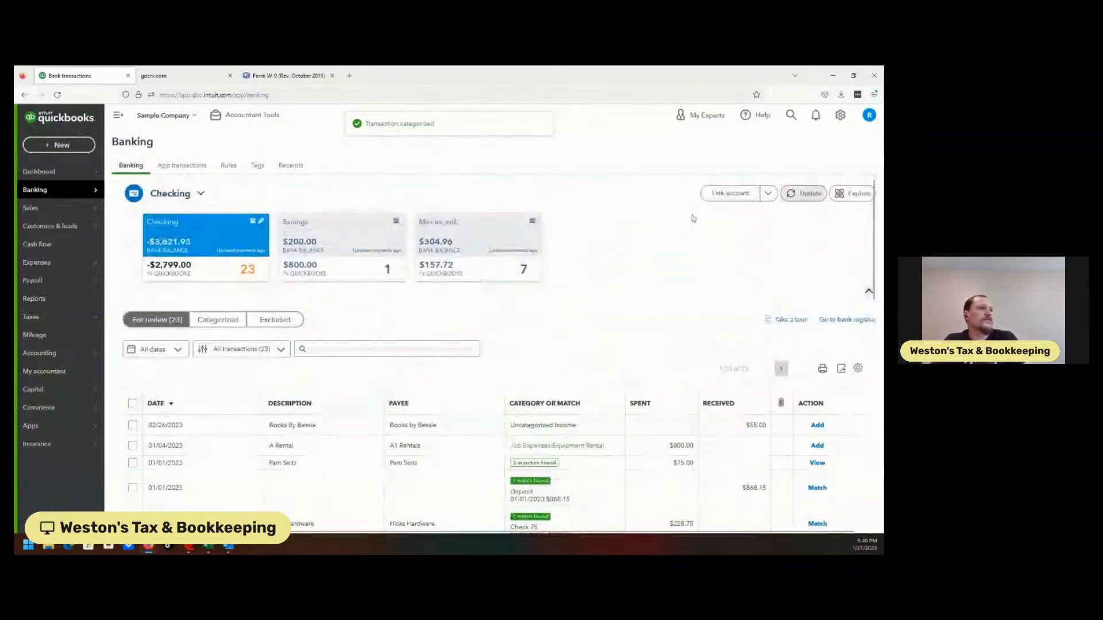
click(219, 319)
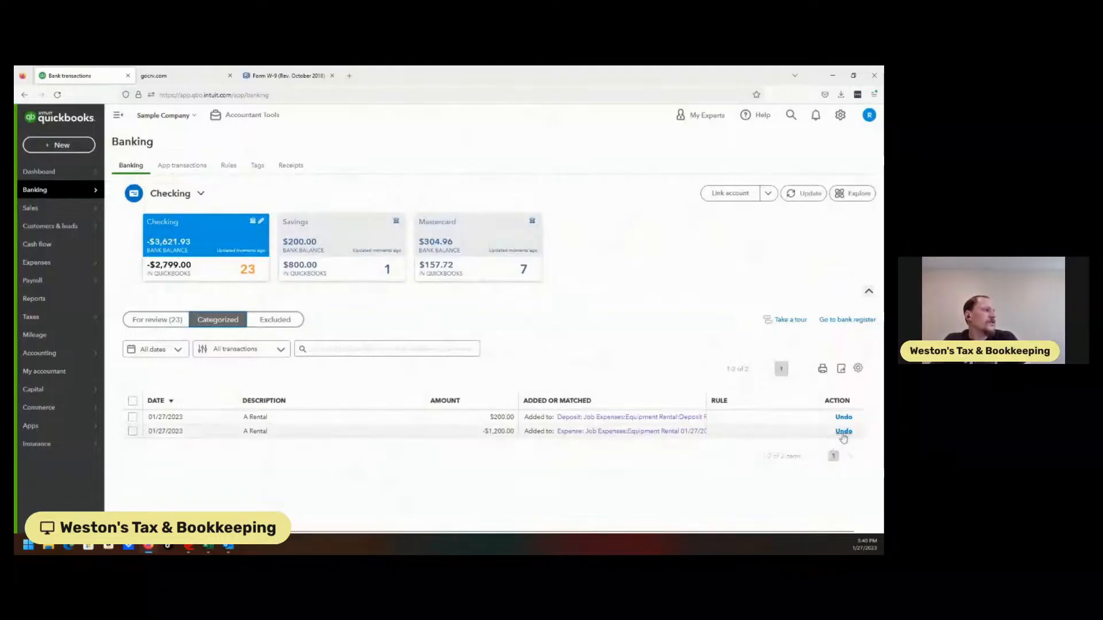
click(843, 431)
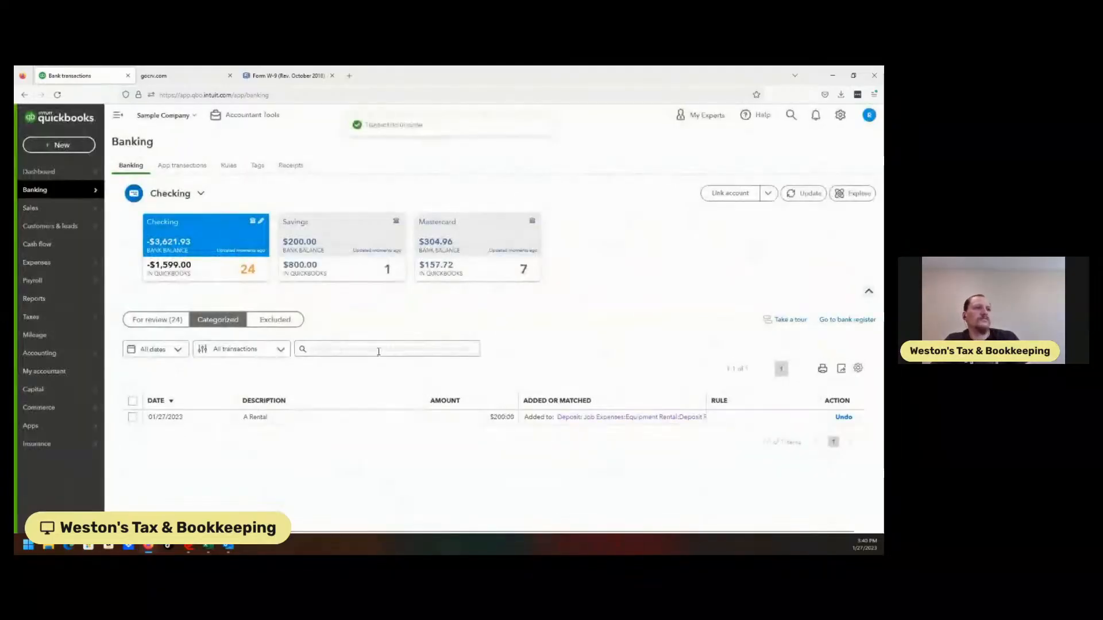
Open the $1,200.00 A Rental expense under review and split off a 1,000.00 line described as Back hoe rental.
click(150, 318)
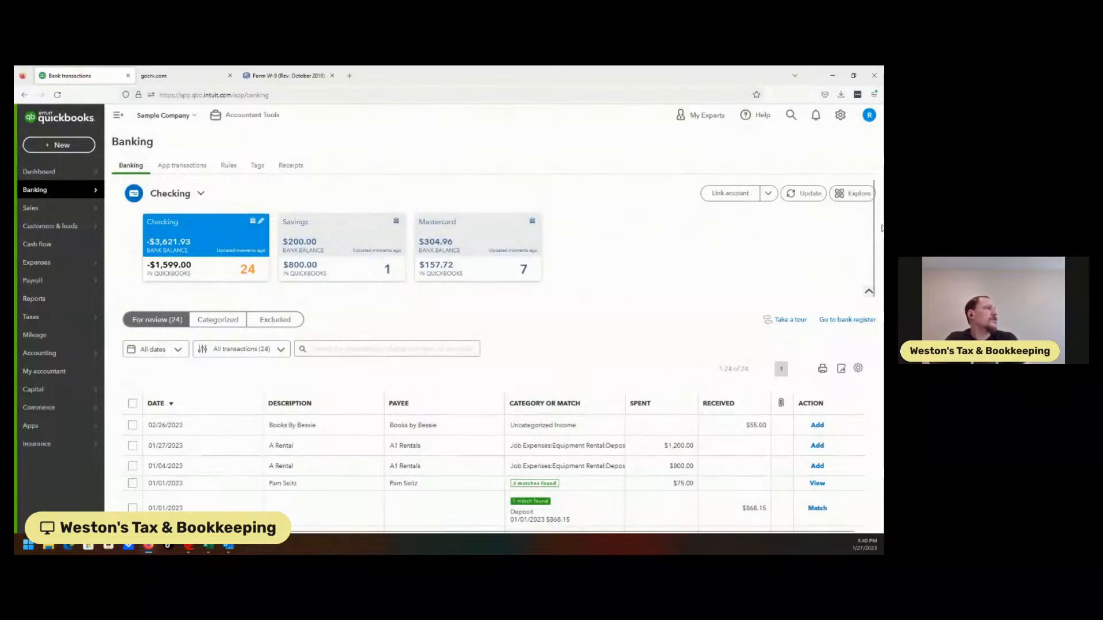
scroll(657, 326, down, 3)
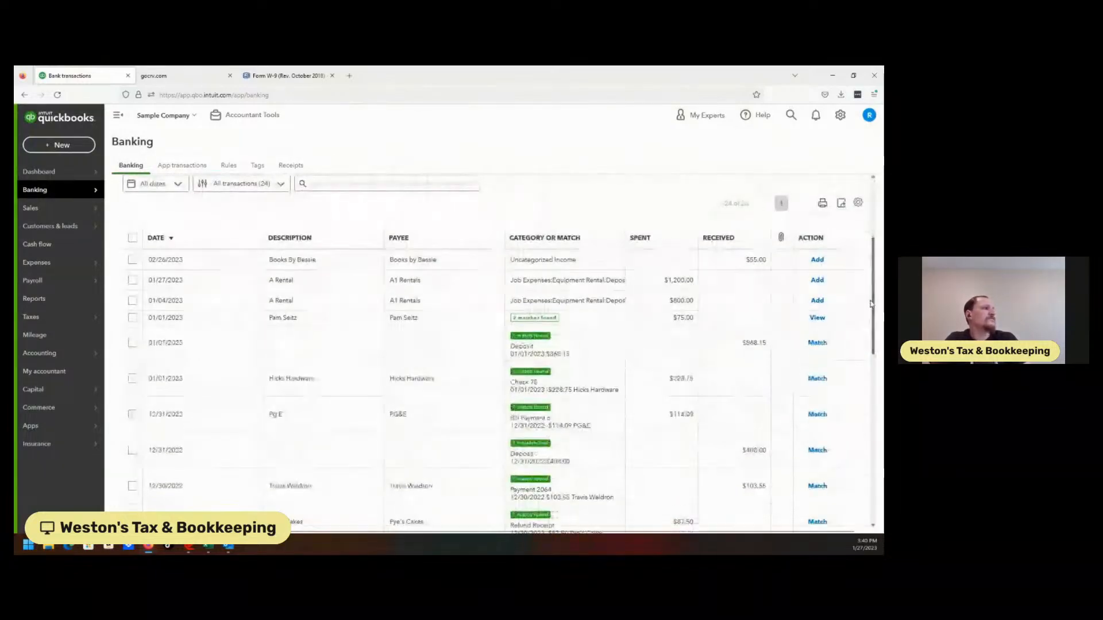
click(594, 282)
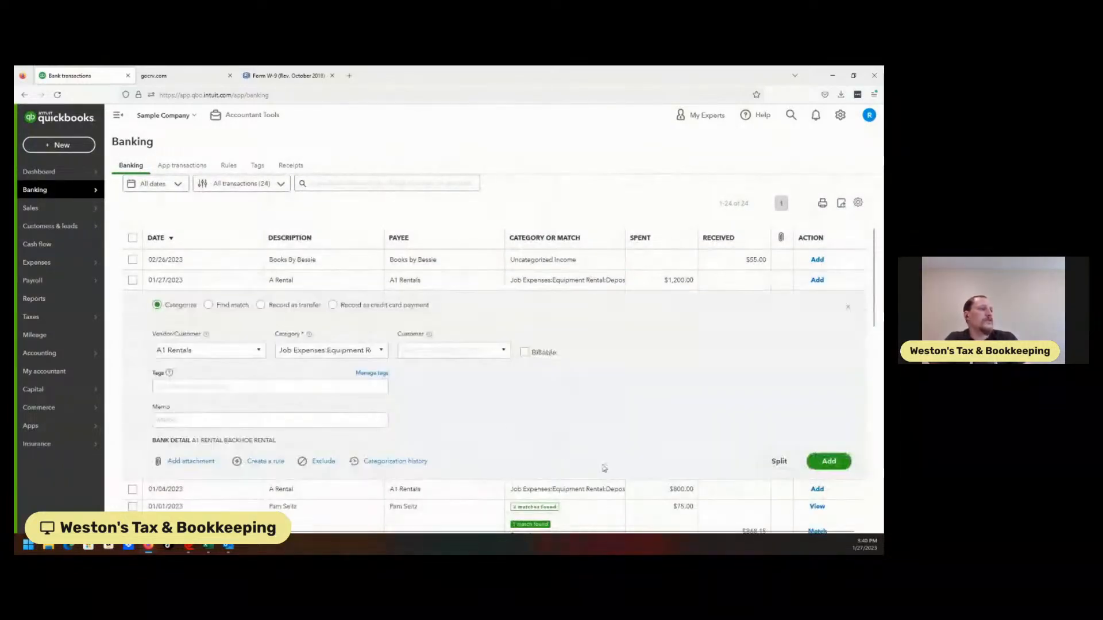
click(779, 461)
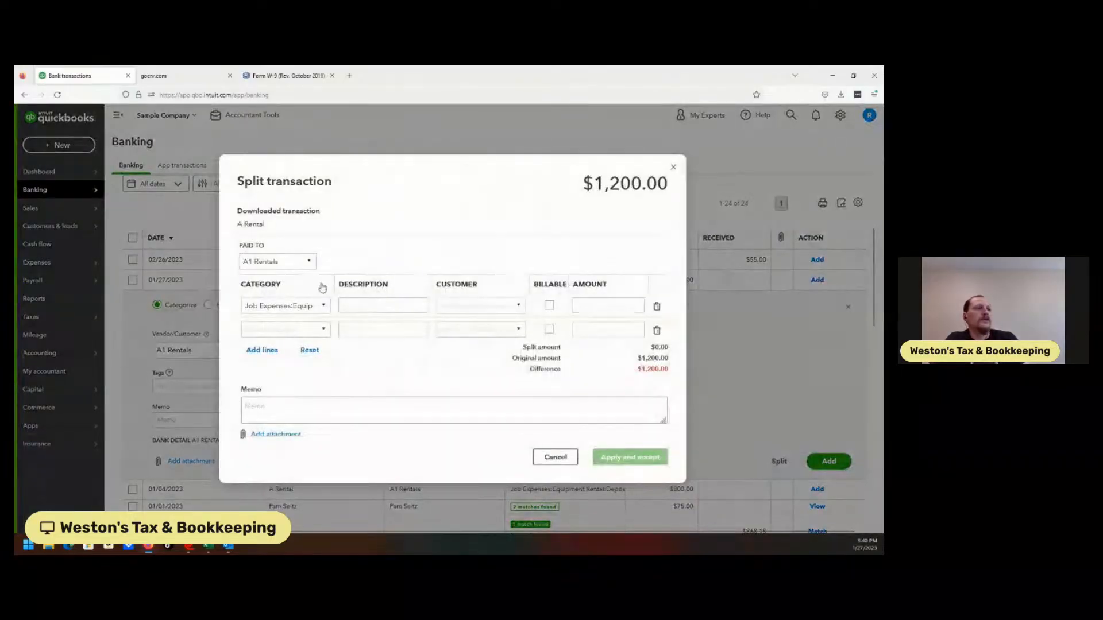
click(317, 313)
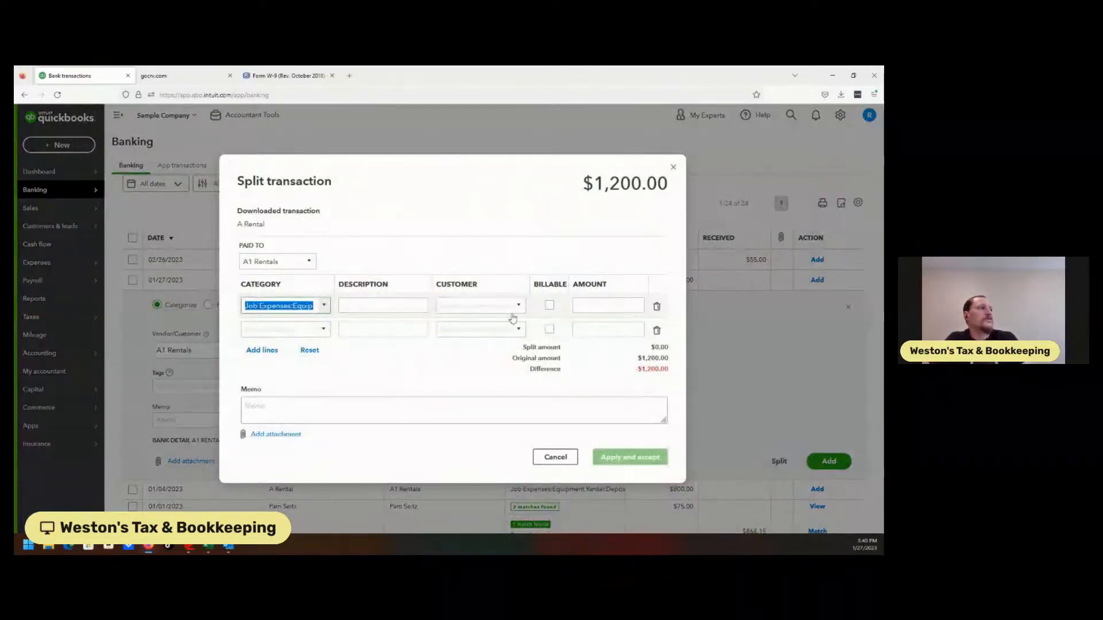
click(592, 299)
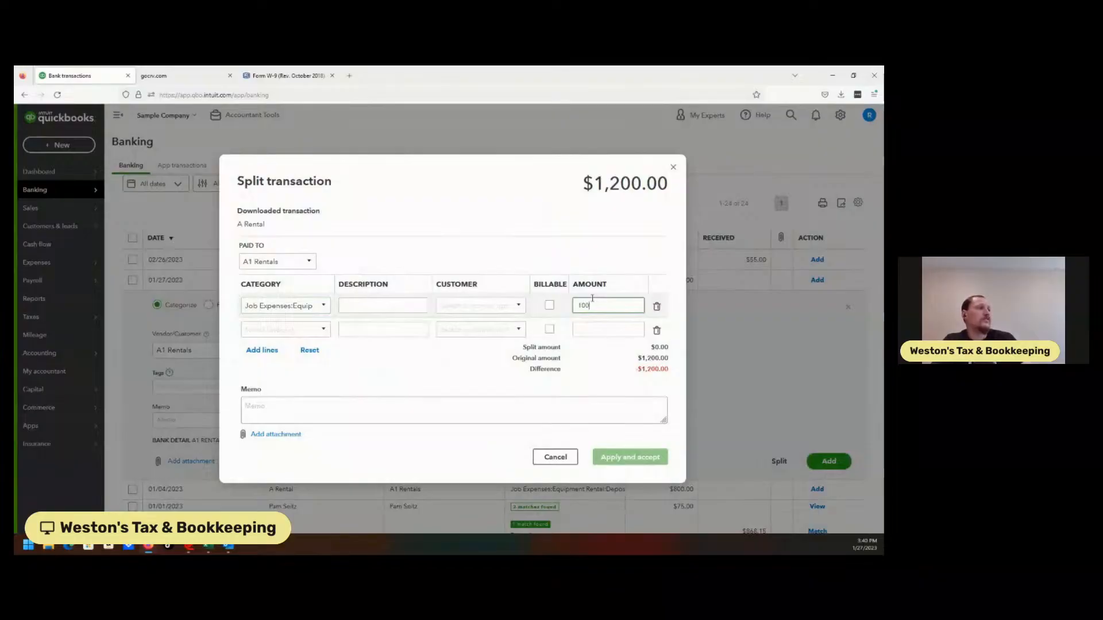
click(322, 328)
click(382, 306)
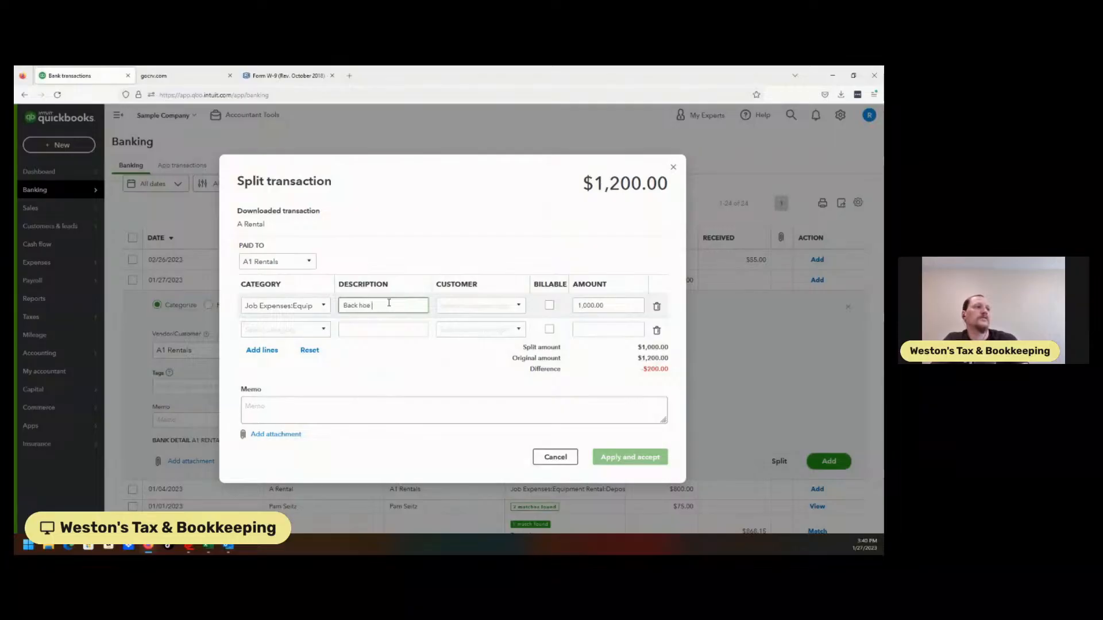
Try to find a category for the second split line by searching for "depo", and cancel the split.
click(323, 328)
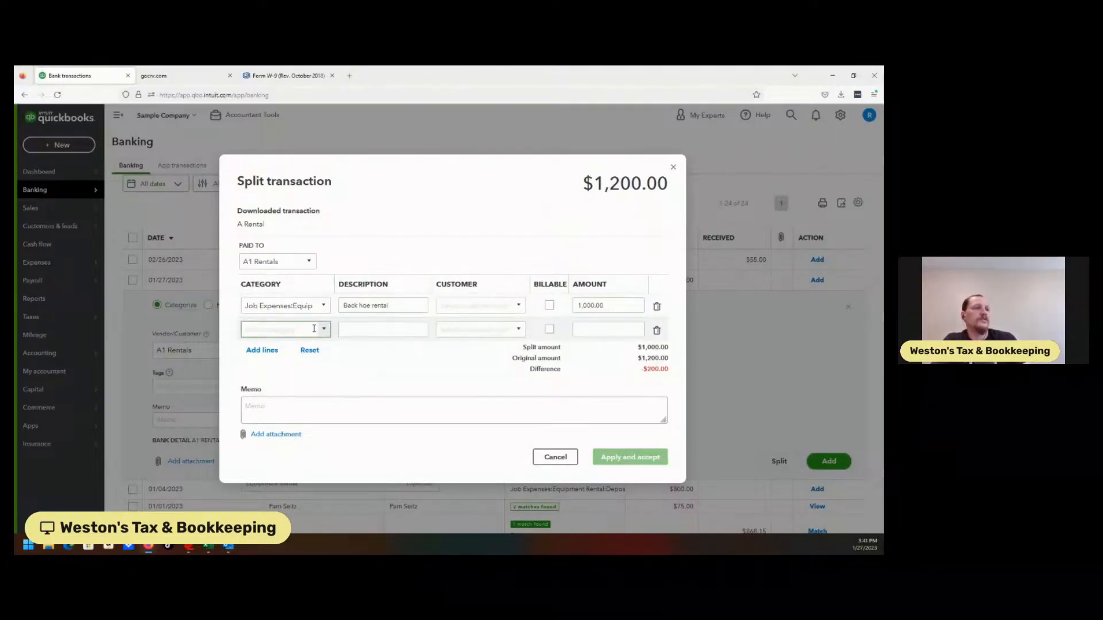
text(depo)
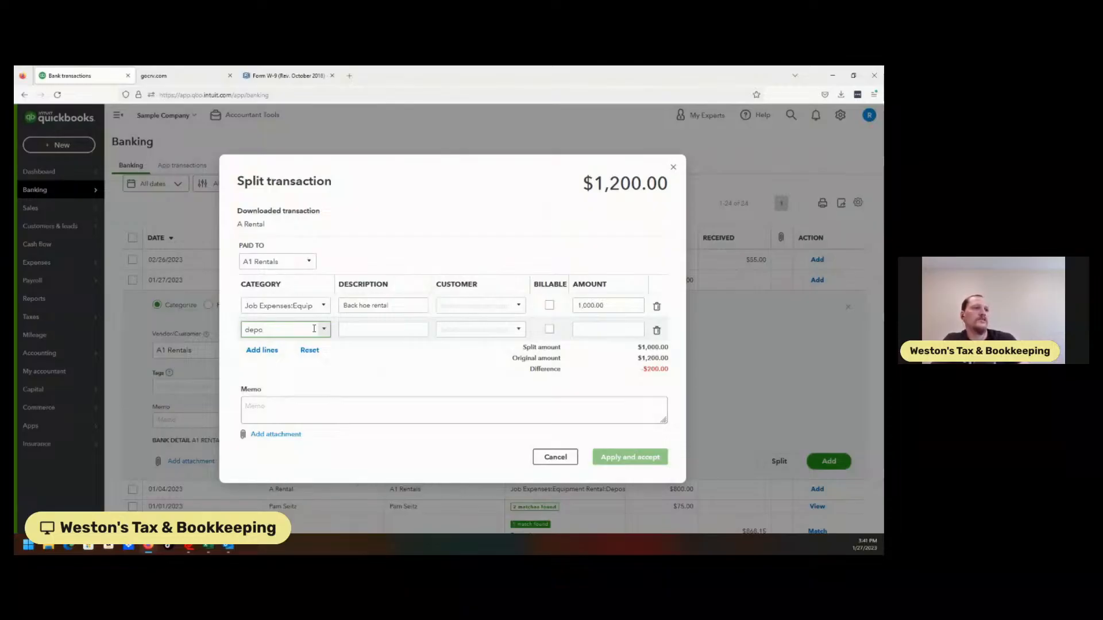
key(BackSpace)
key(BackSpace)
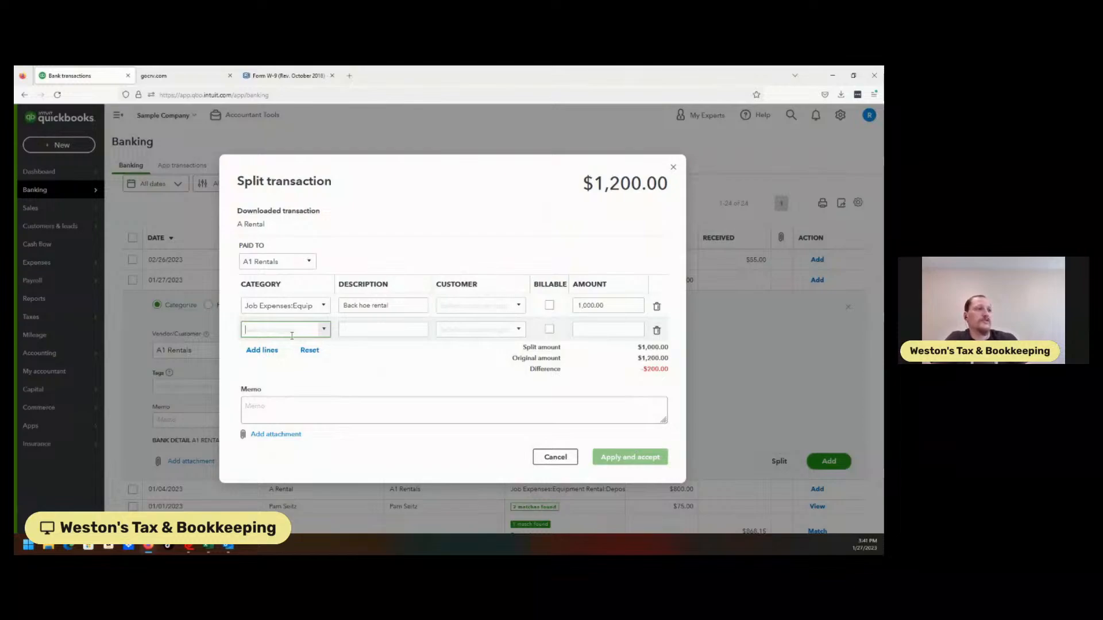
text(depo)
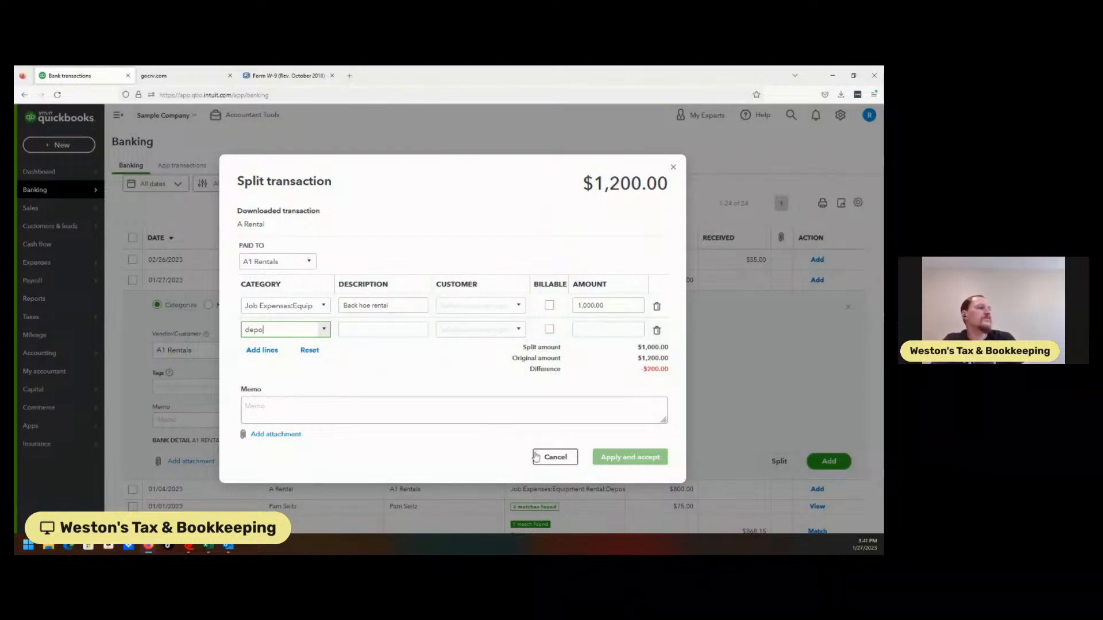
click(555, 456)
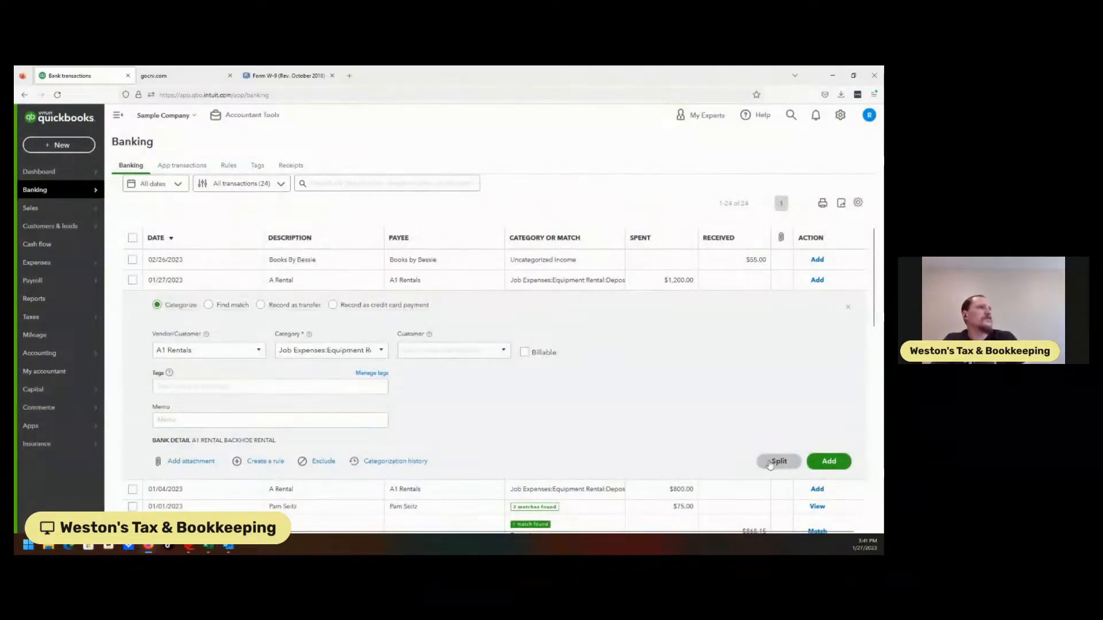
Reload the bank transactions page.
click(56, 96)
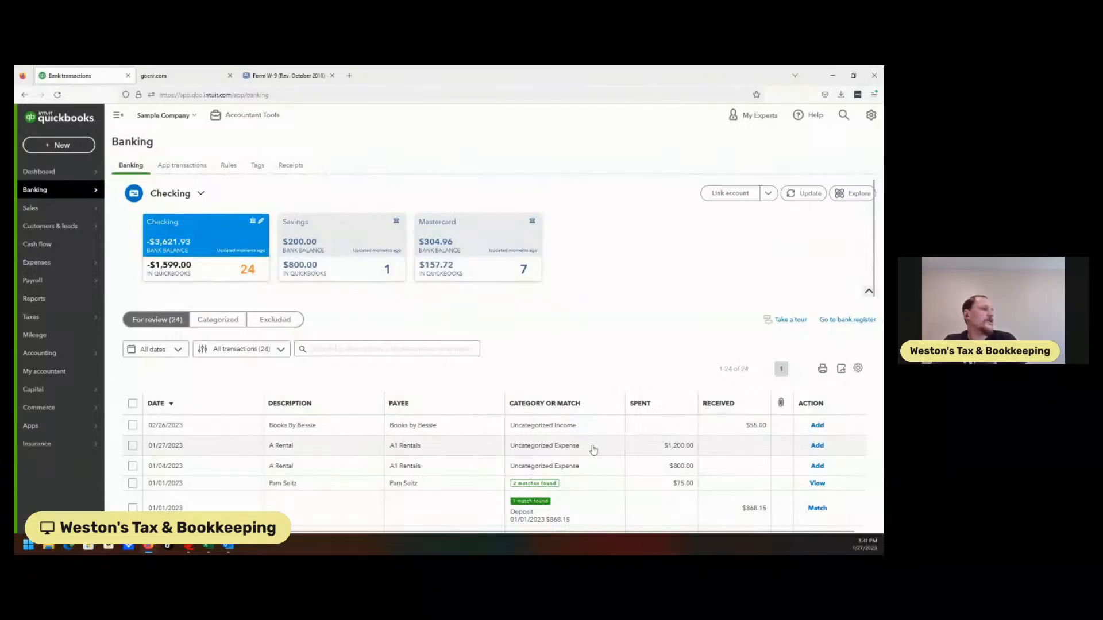
Start splitting the $1,200.00 A Rental expense and categorize the first line as Equipment Rental under Job Expenses.
click(719, 469)
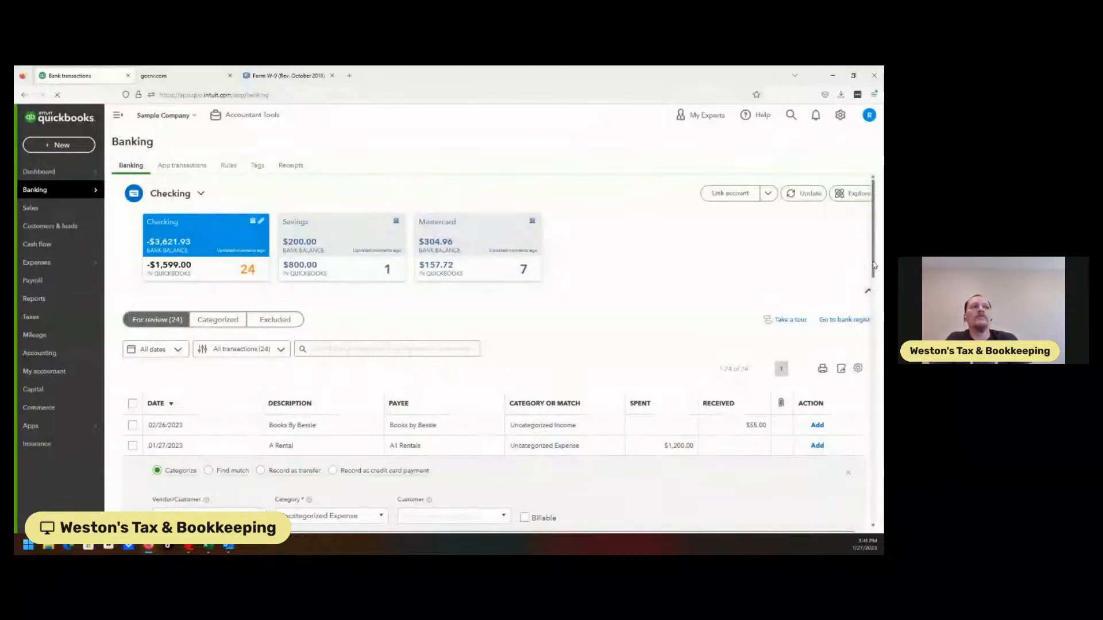
scroll(878, 303, down, 2)
scroll(878, 303, down, 2)
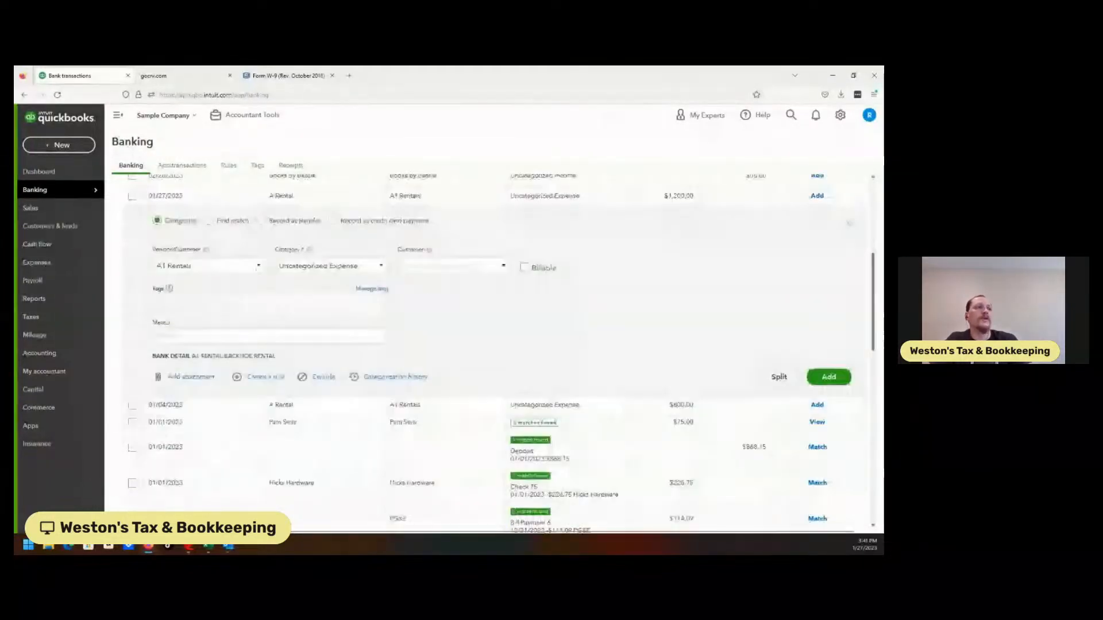
click(779, 377)
click(322, 332)
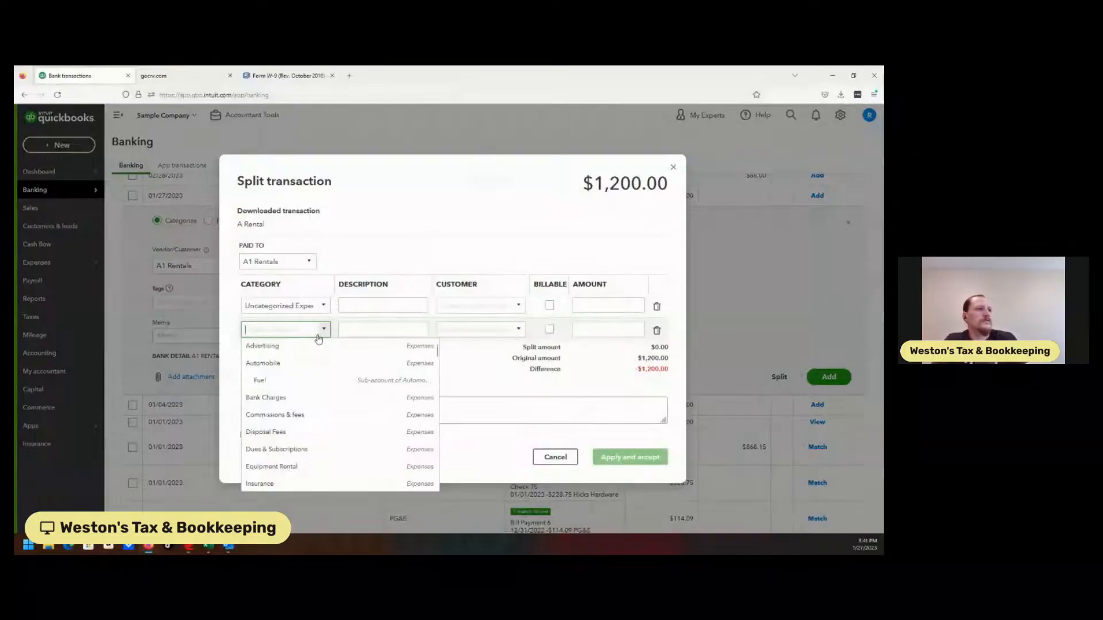
click(310, 306)
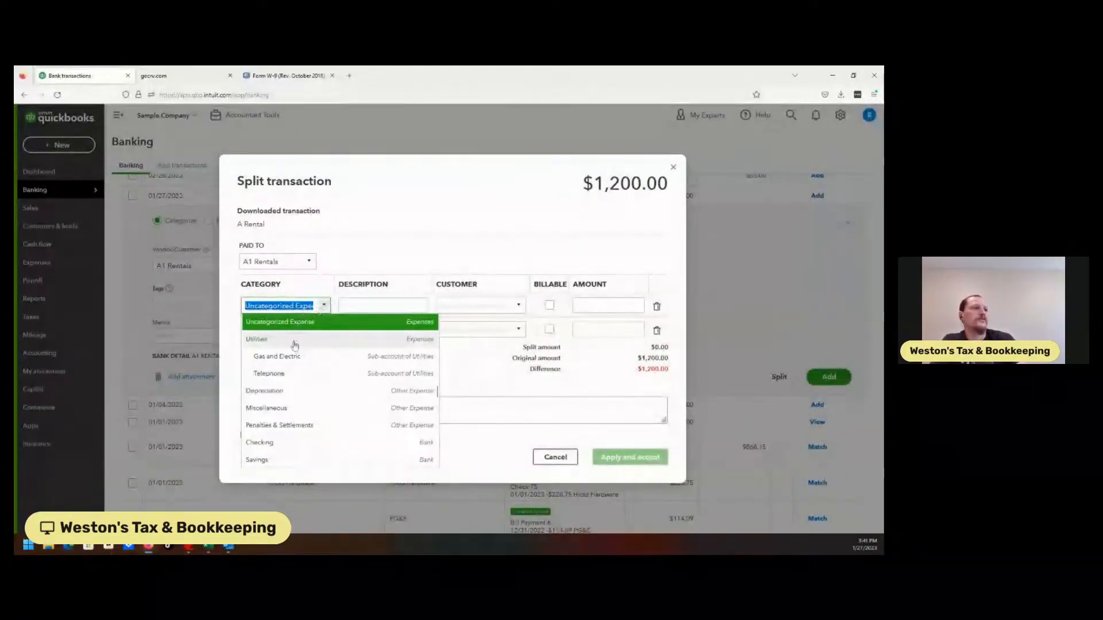
text(a)
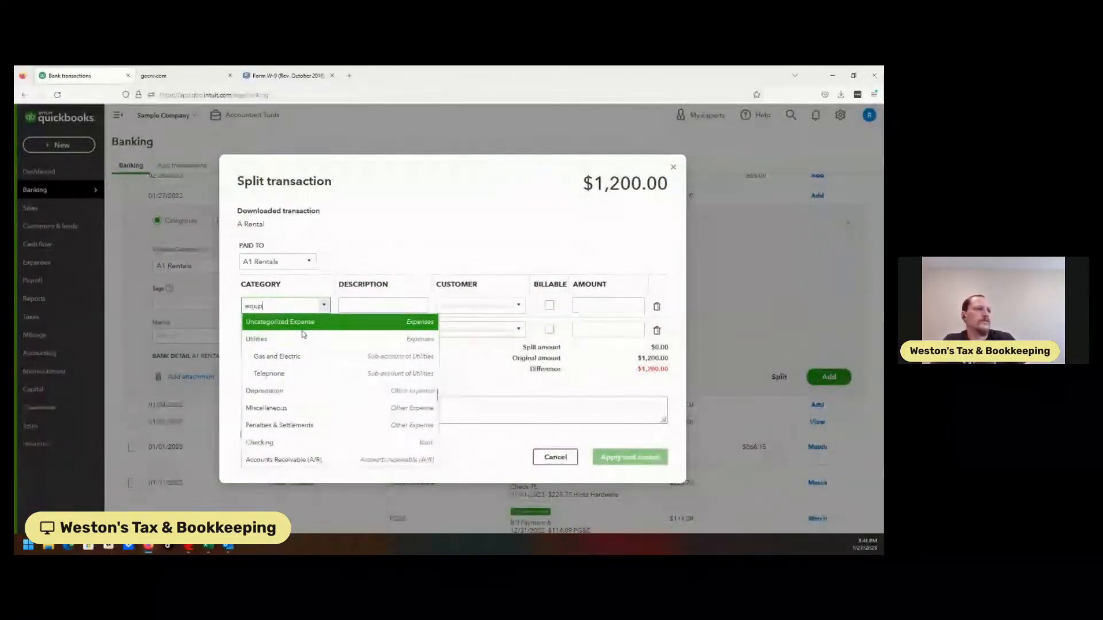
text(qu)
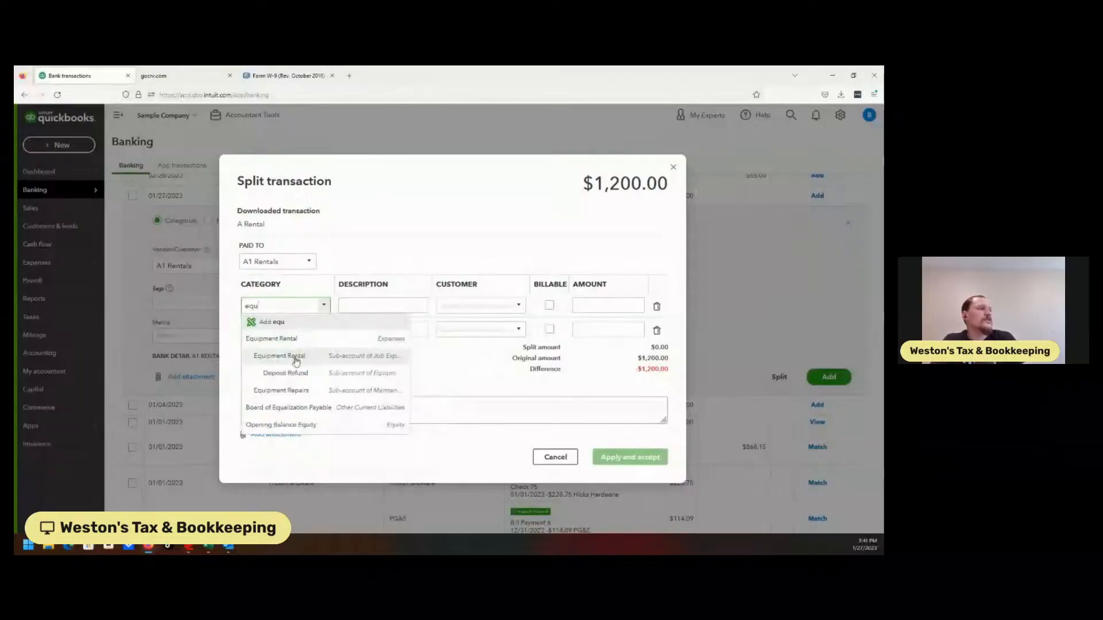
click(291, 355)
Set the first split line to 1,000.00 and the second line, categorized as Deposit Refund under Equipment Rental, to 200.00.
click(580, 305)
text(1000)
click(594, 324)
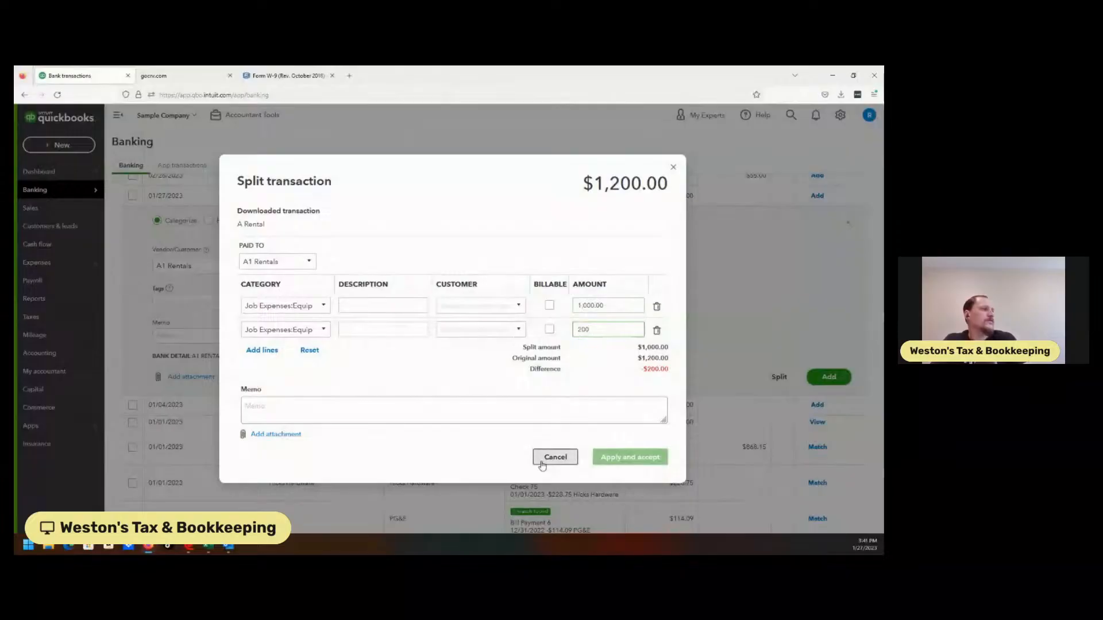
key(Tab)
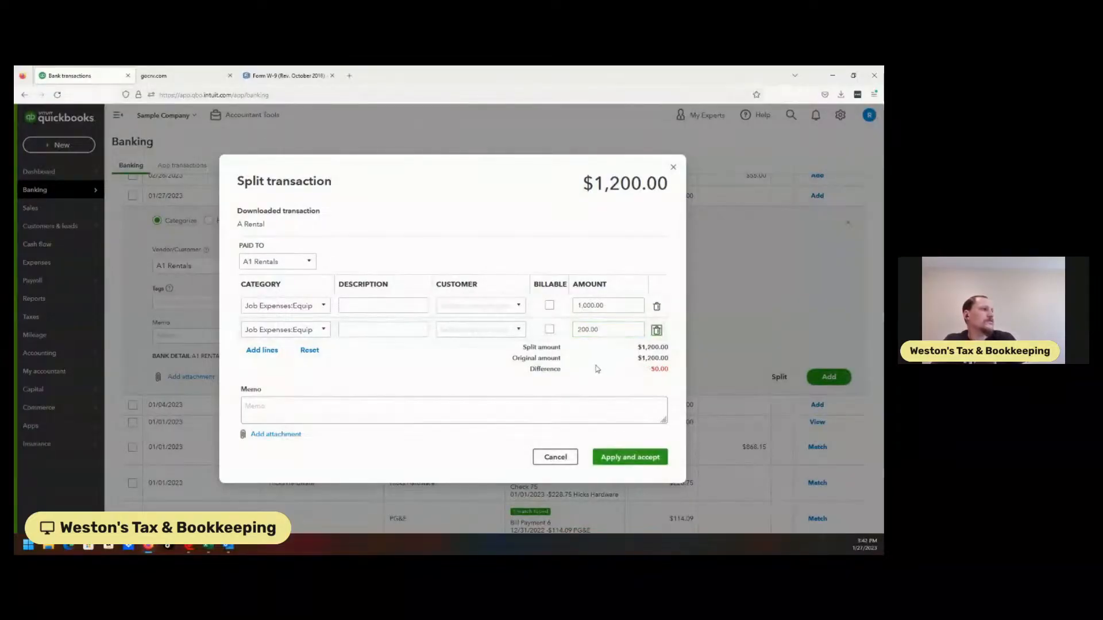
Describe the split lines as "backhoe rental" and "backhoe deposit", and apply and accept the split.
click(389, 304)
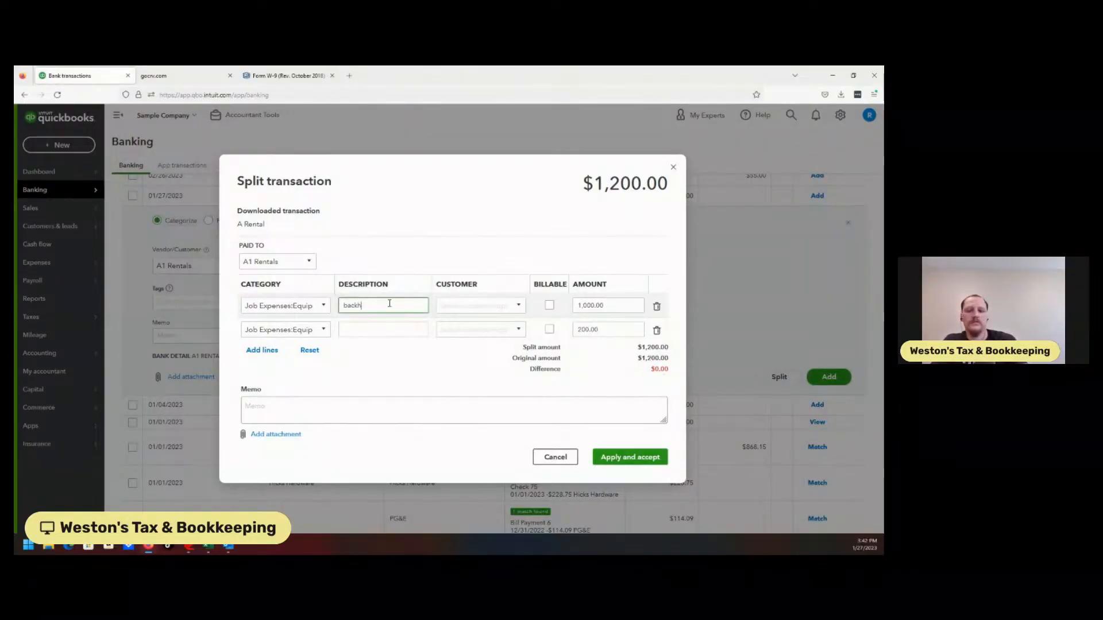
text(backhoe rental)
click(380, 331)
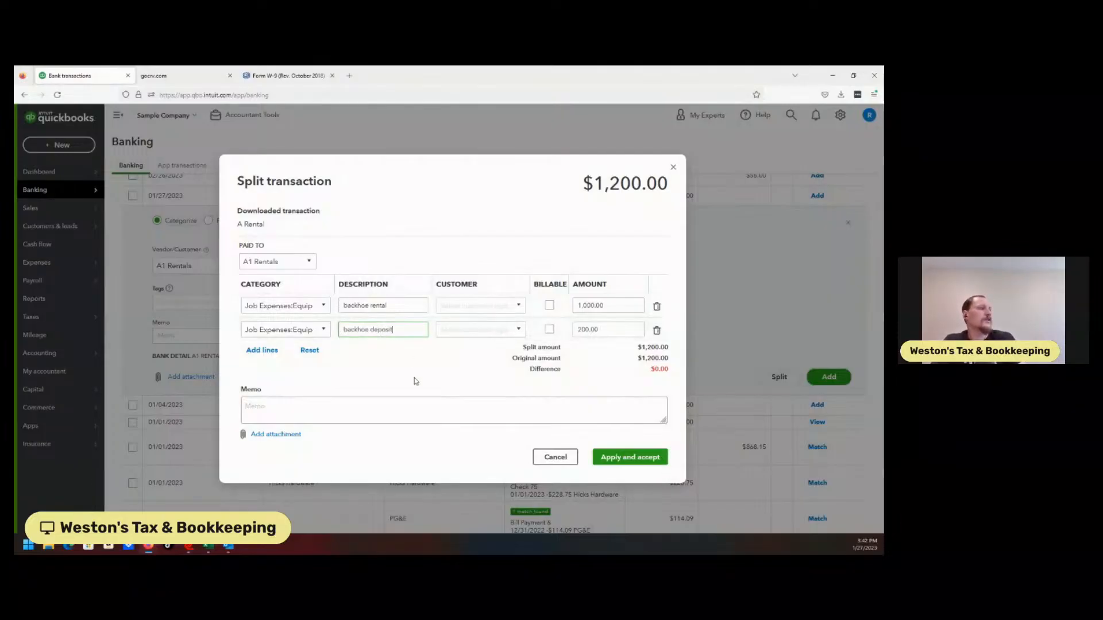
click(628, 457)
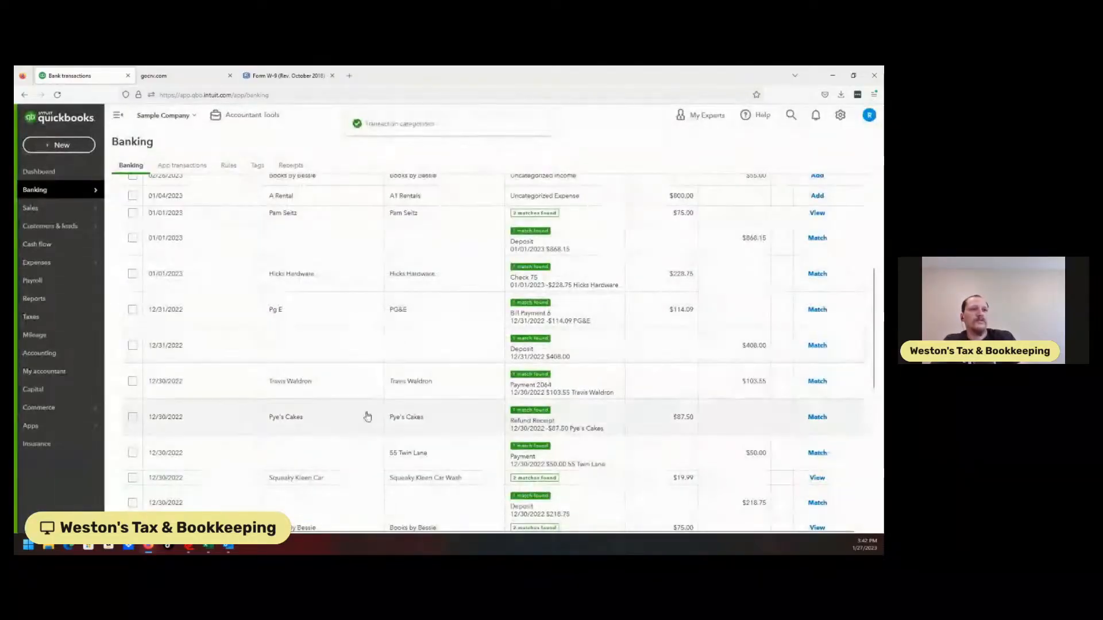
Run the Profit and Loss report on an accrual basis for All Dates.
click(50, 300)
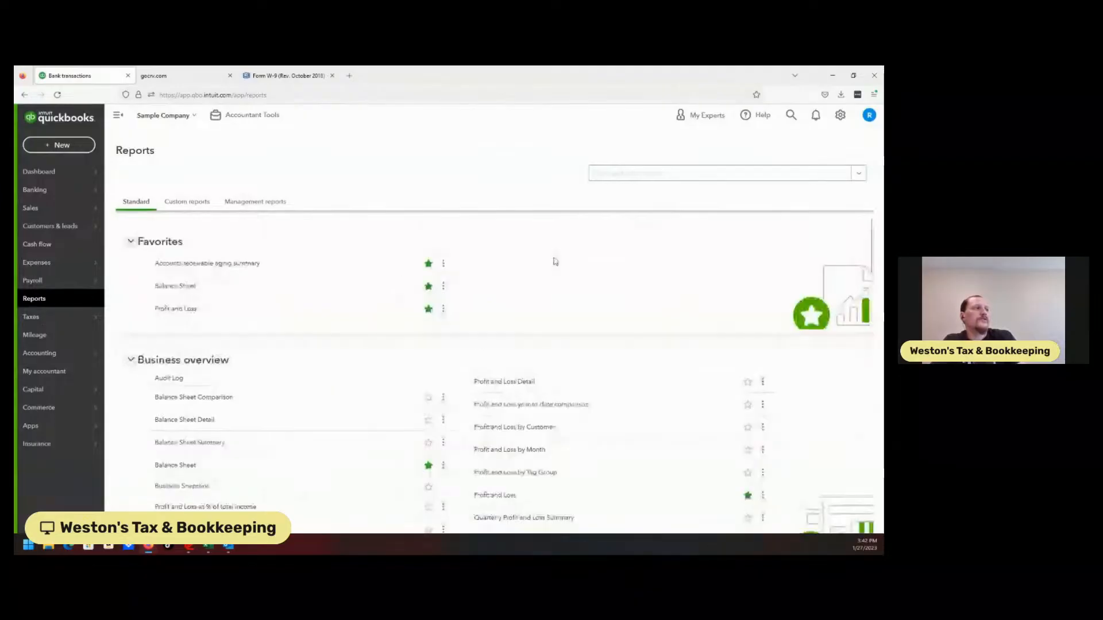
click(190, 309)
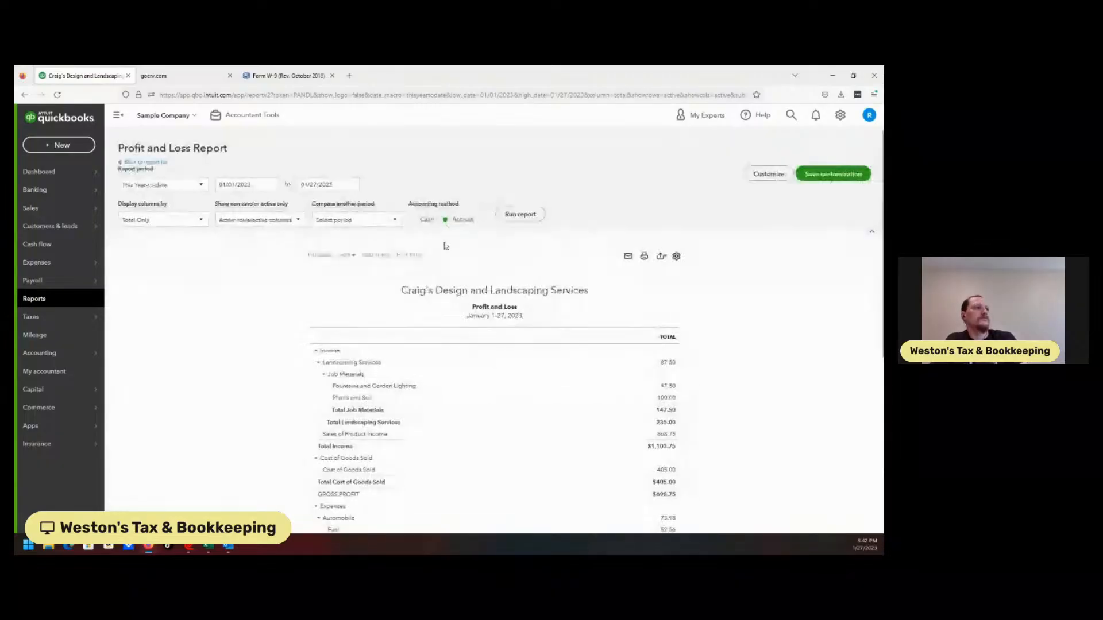
click(165, 185)
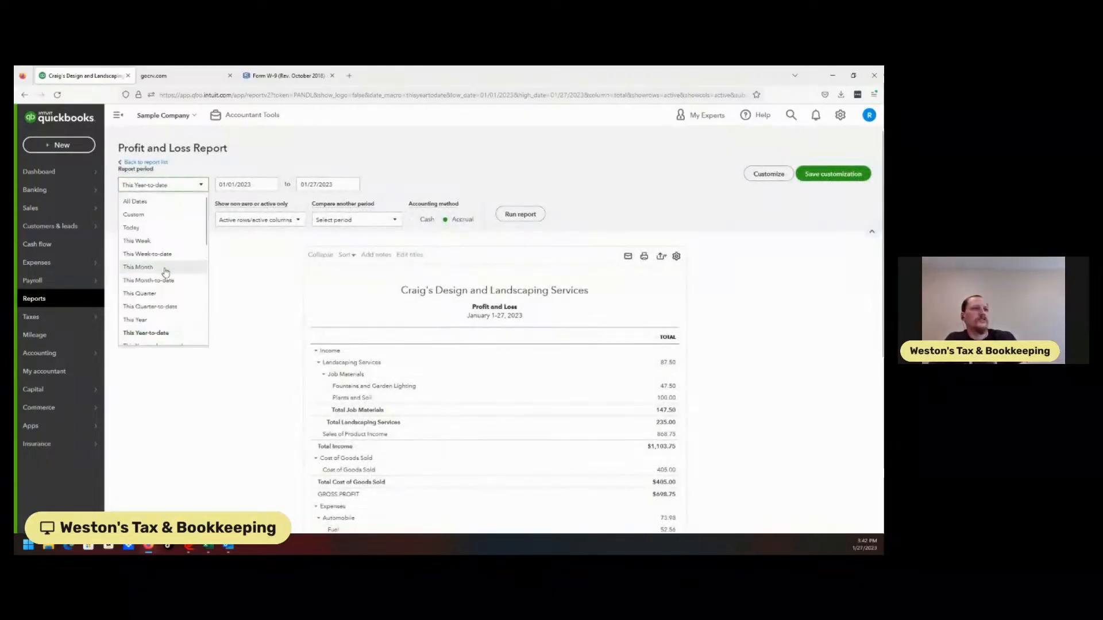
click(137, 202)
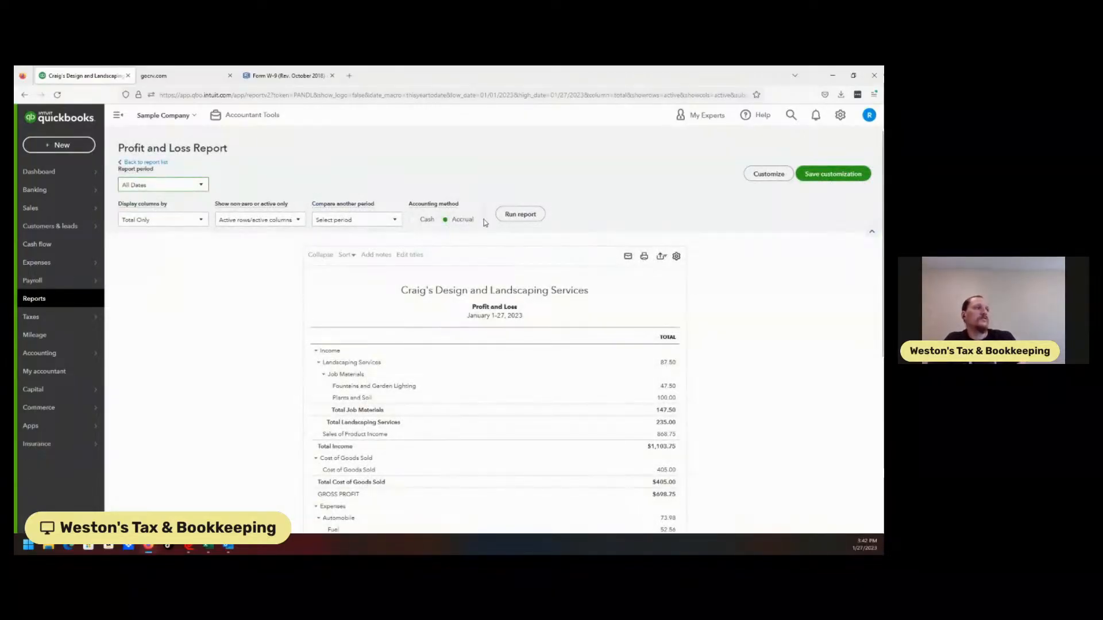
click(519, 216)
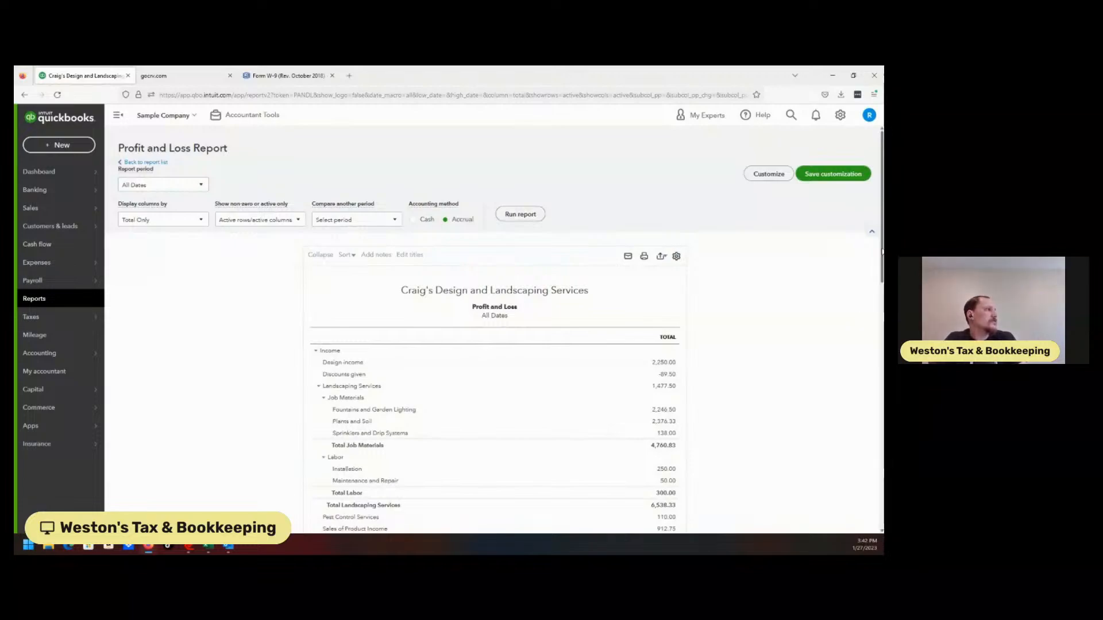
Open the transactions behind the Deposit Refund total under Equipment Rental in the Profit and Loss report.
scroll(339, 519, down, 5)
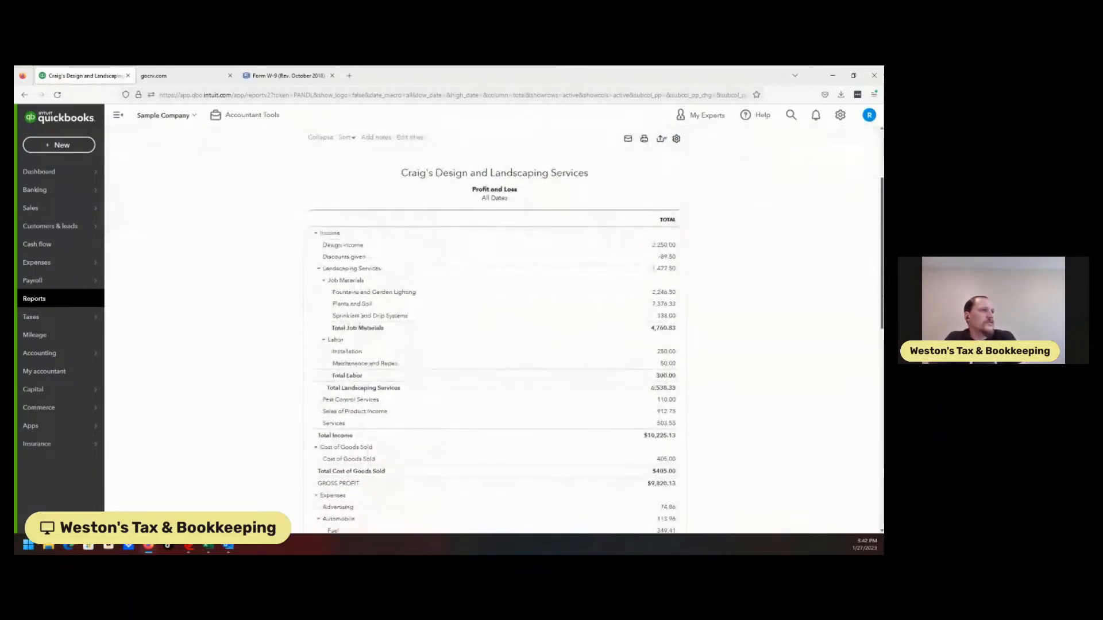
scroll(339, 520, down, 5)
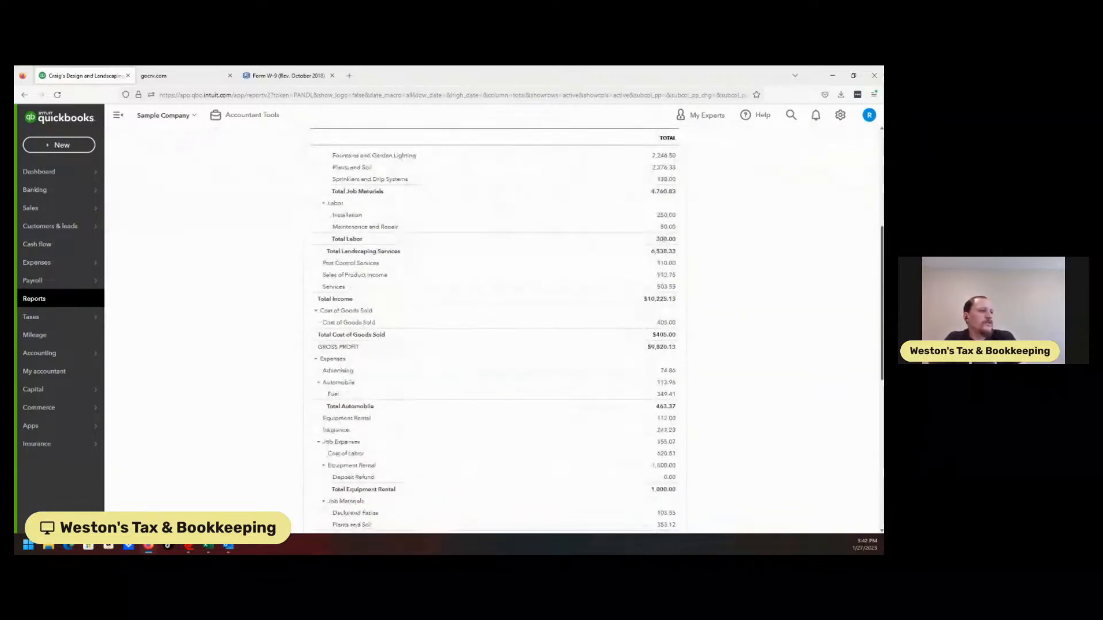
scroll(494, 328, down, 5)
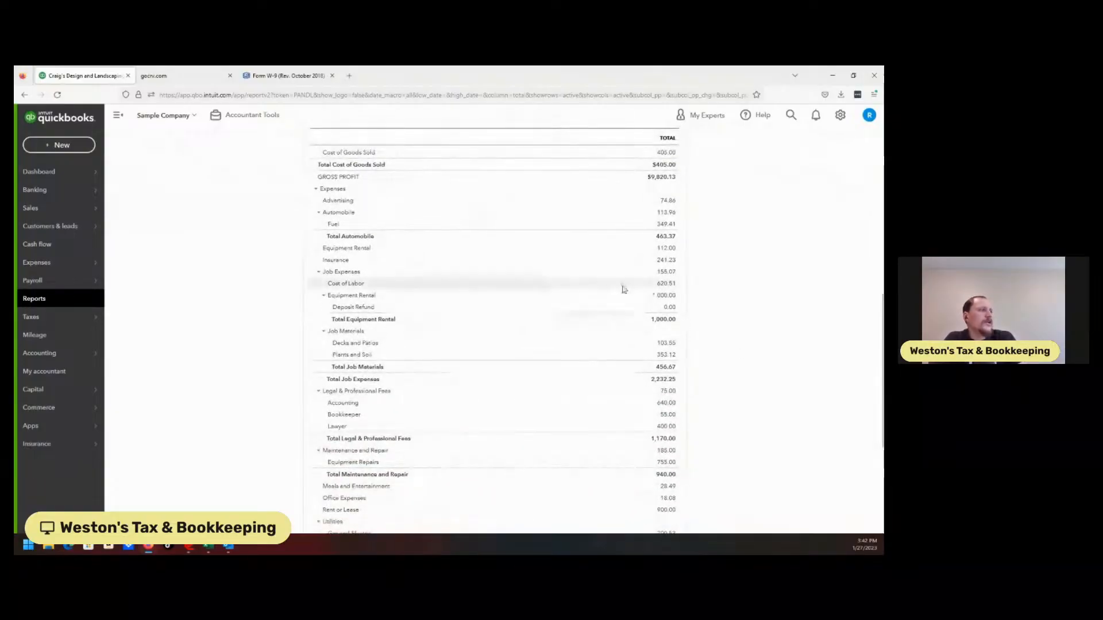
click(673, 310)
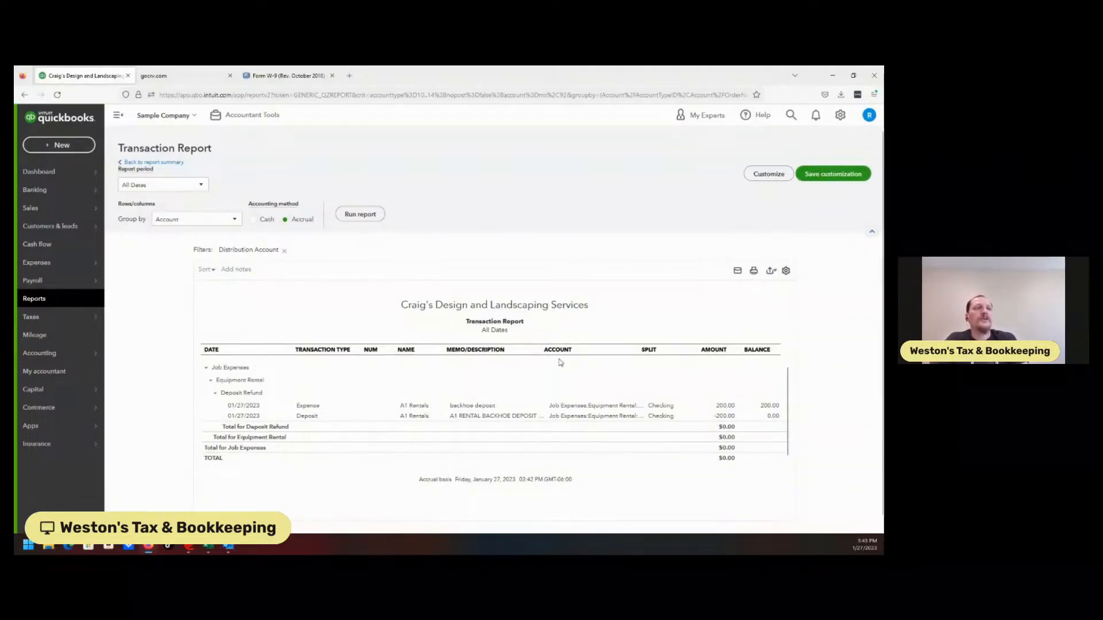
Return to the bank transactions and view the items for review in Savings, Checking and Mastercard.
click(53, 195)
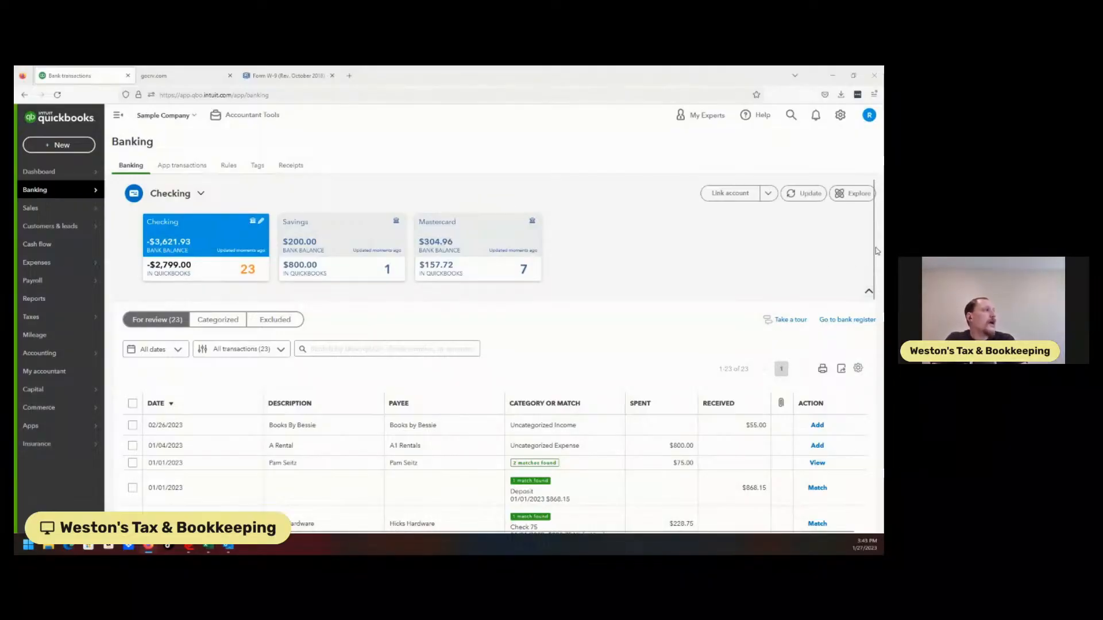
mouse_move(874, 252)
mouse_down()
mouse_move(873, 476)
mouse_move(872, 255)
mouse_up()
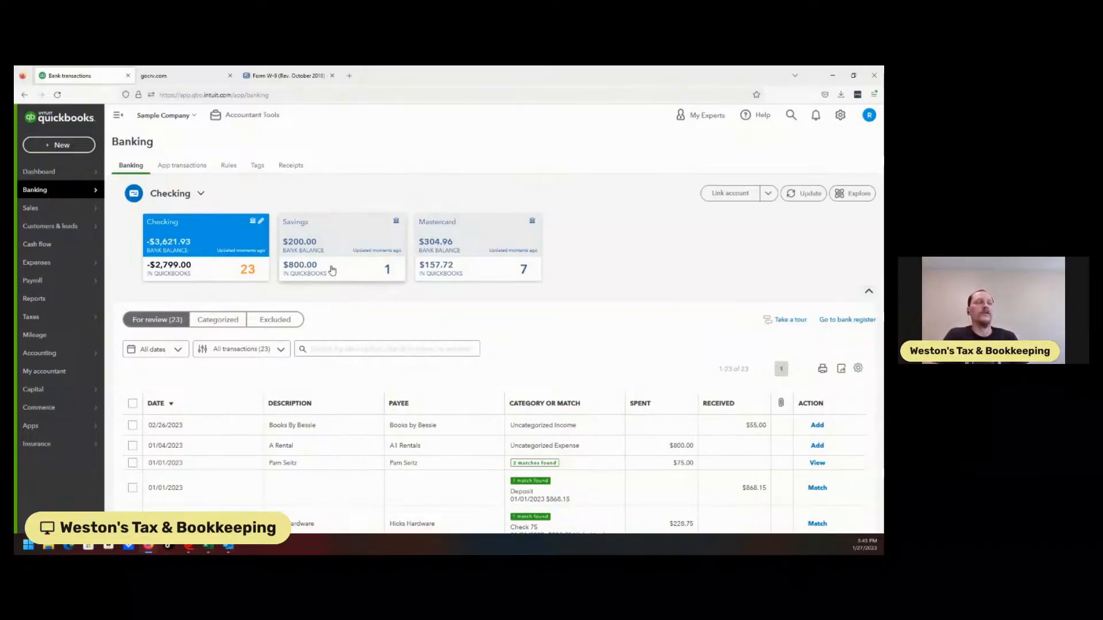
click(332, 270)
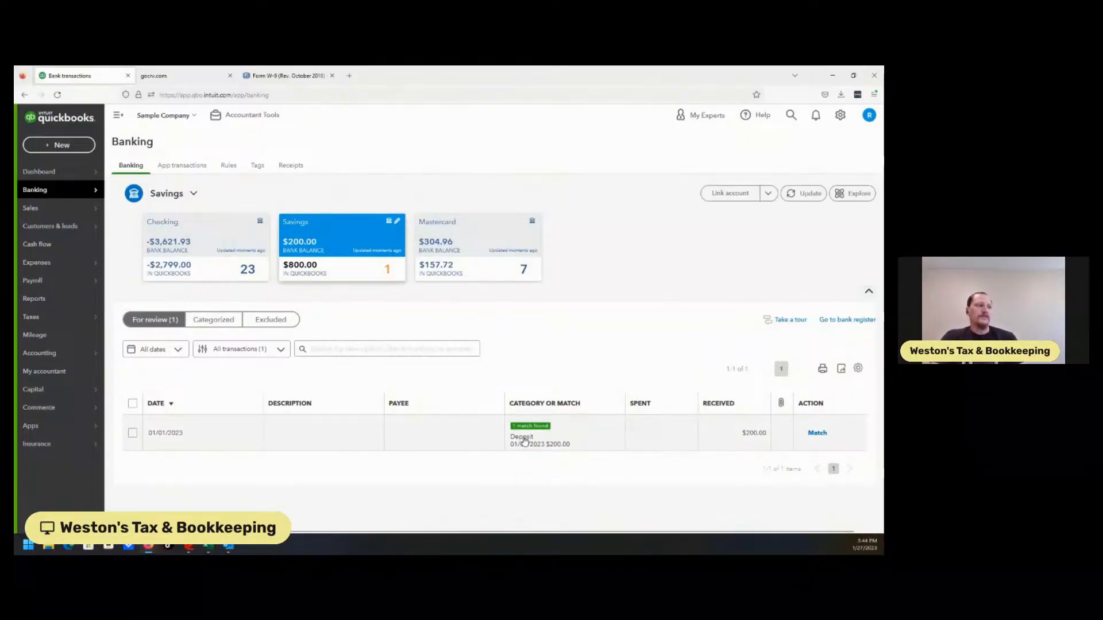
click(216, 267)
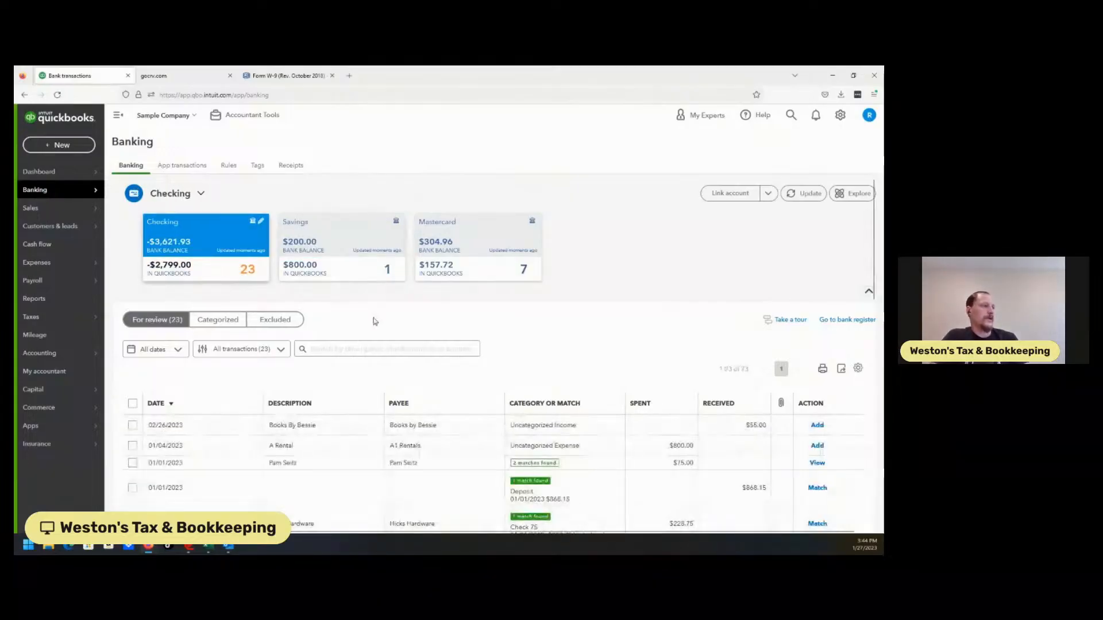
mouse_move(873, 255)
mouse_down()
mouse_move(880, 483)
mouse_move(875, 251)
mouse_up()
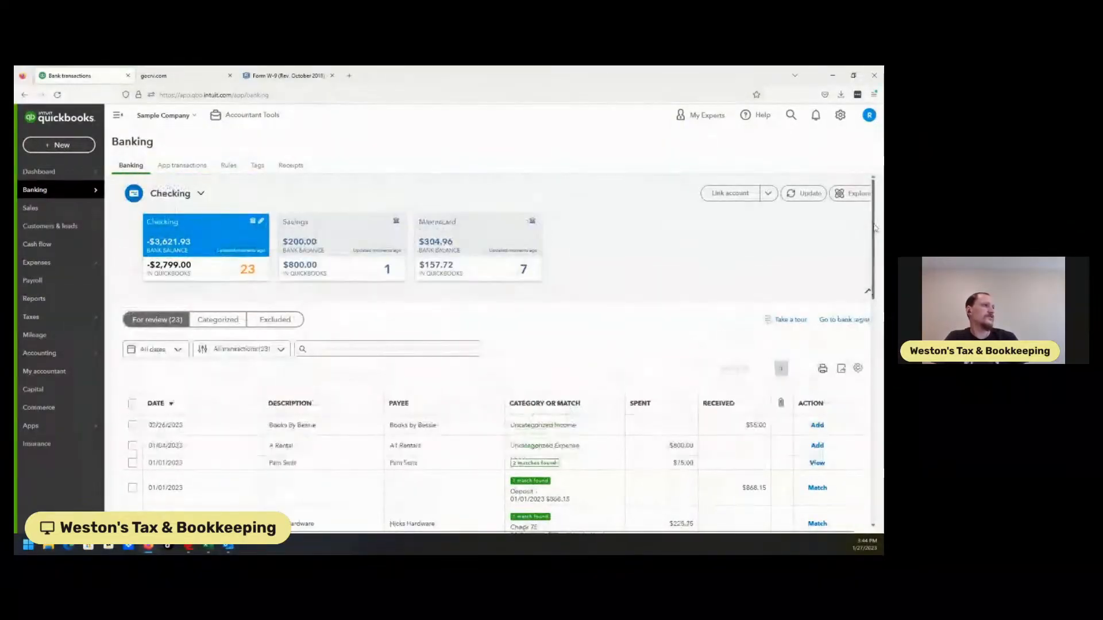
click(485, 235)
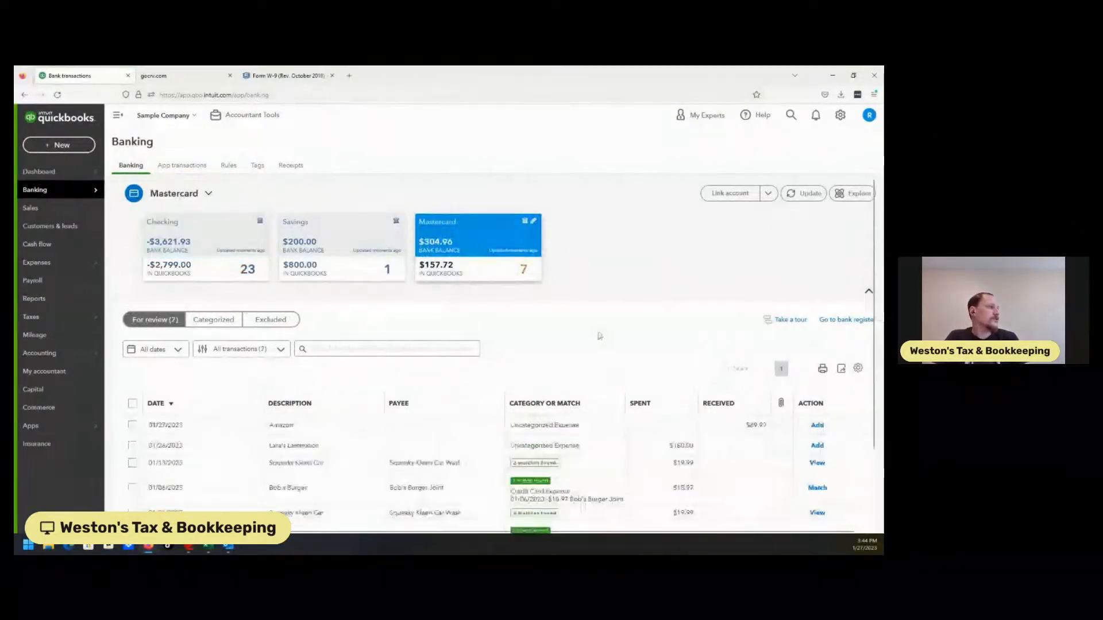
mouse_move(875, 248)
mouse_down()
mouse_move(870, 332)
mouse_move(866, 247)
mouse_up()
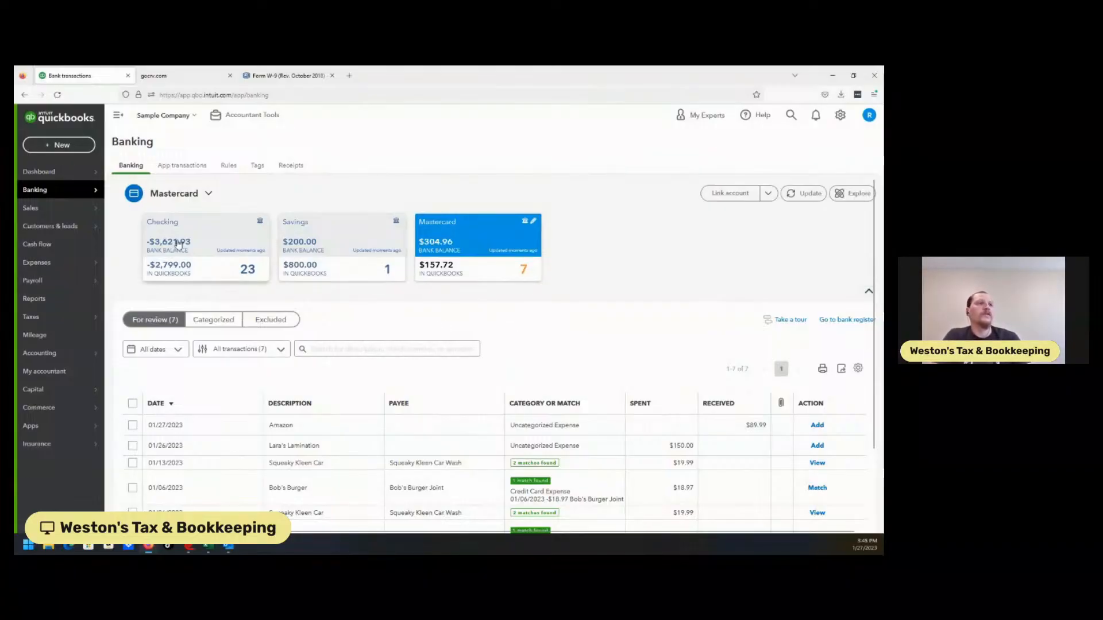
Open a blank Transfer form to view its fields, and close it without saving.
click(62, 145)
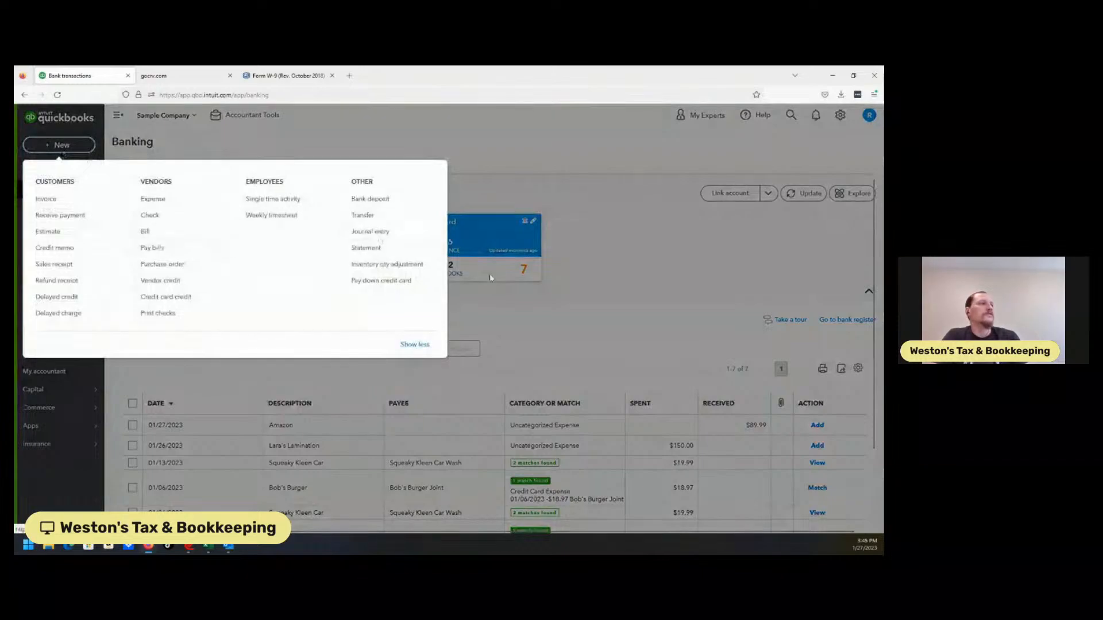
click(363, 215)
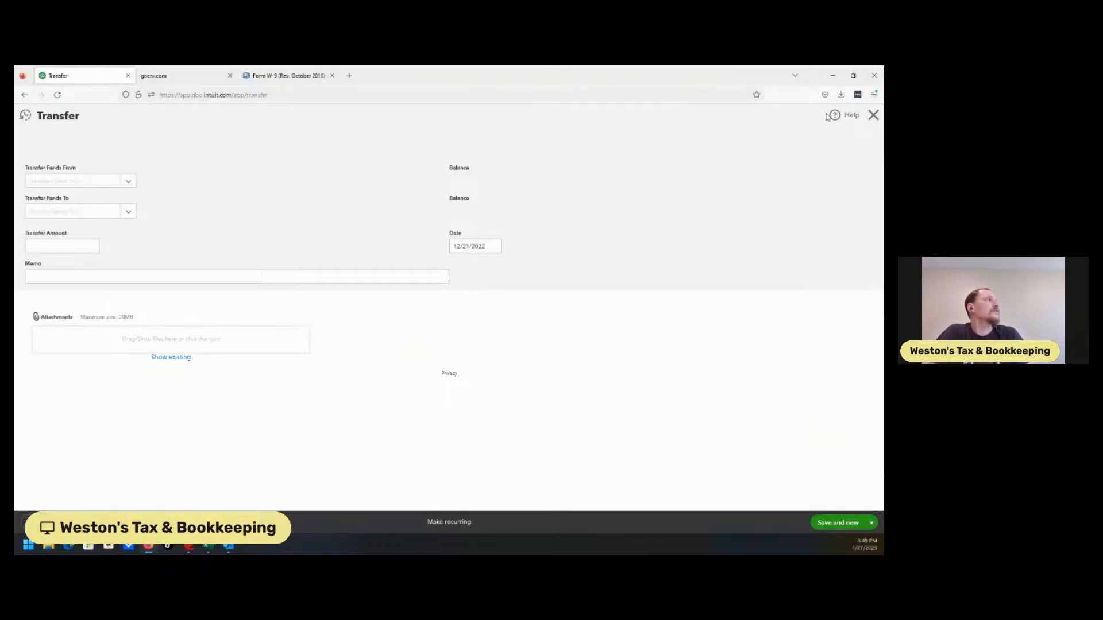
click(873, 115)
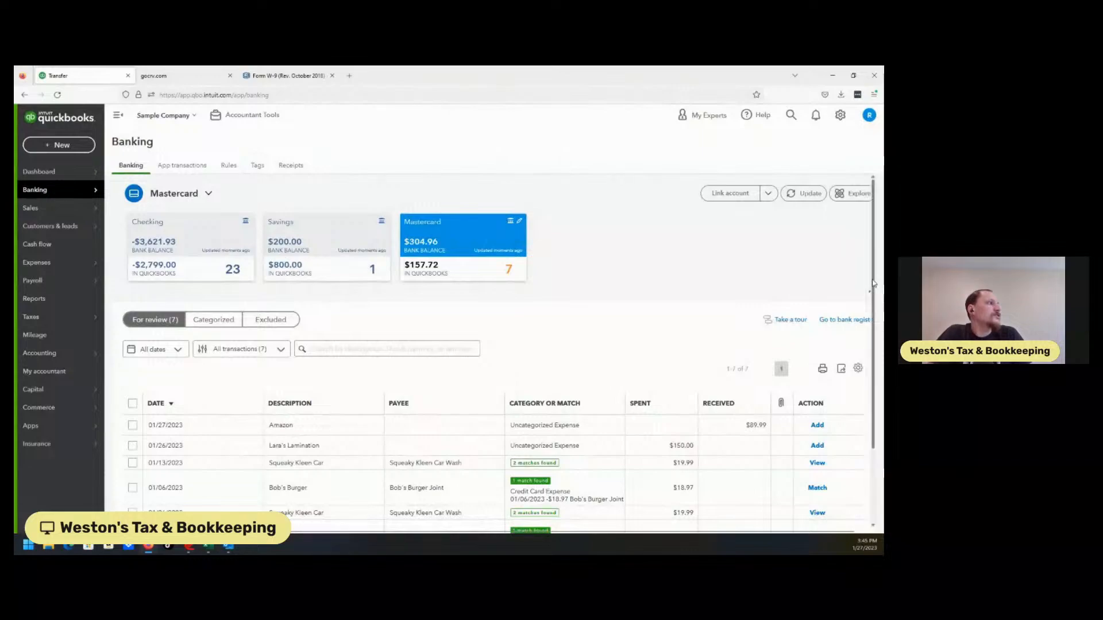
Compare the Mastercard and Checking transactions for review, ending on the Checking account.
drag(873, 280, 877, 358)
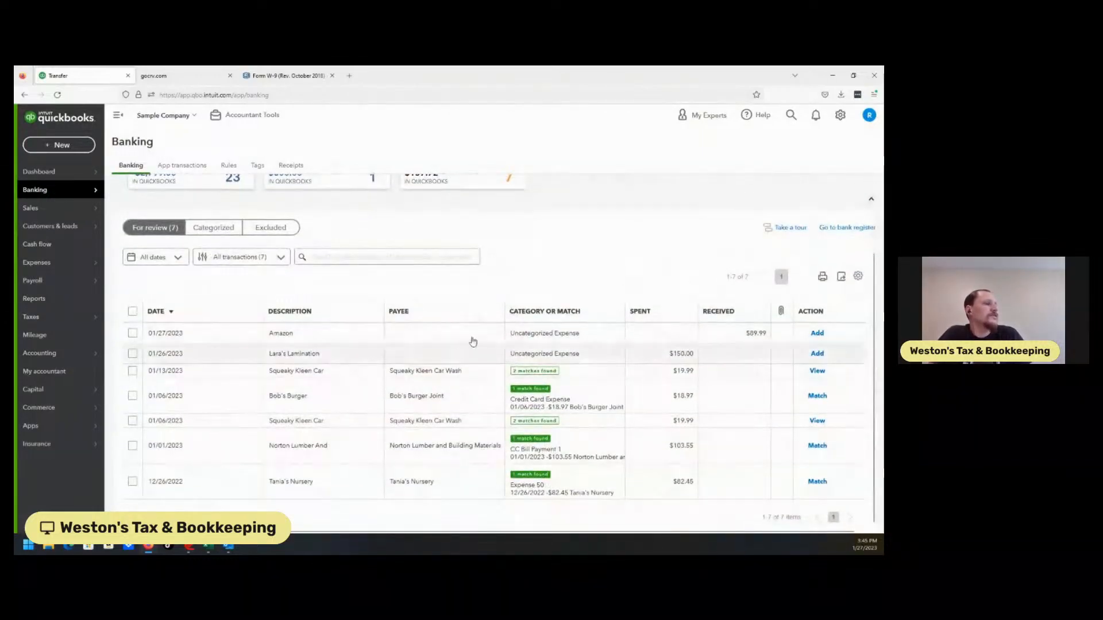
click(180, 183)
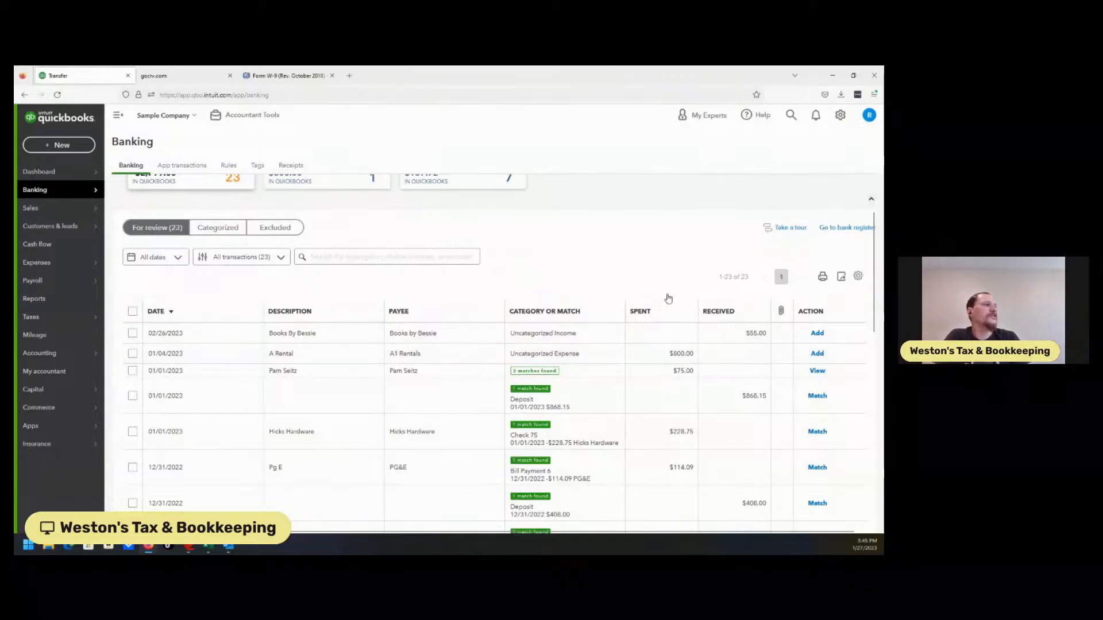
double_click(476, 183)
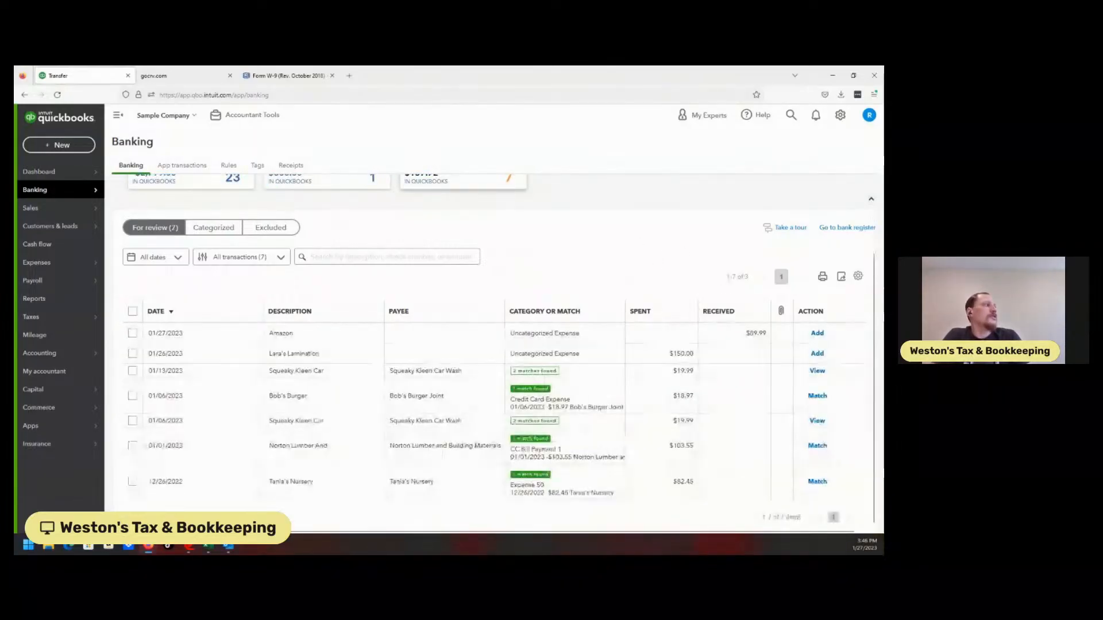
scroll(869, 262, up, 2)
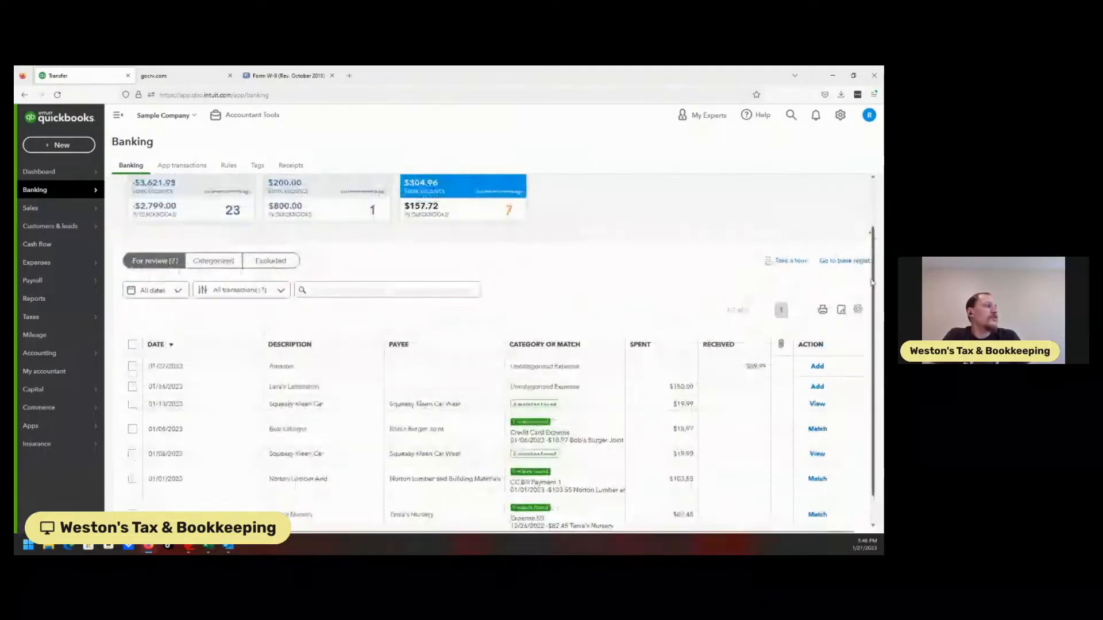
click(183, 224)
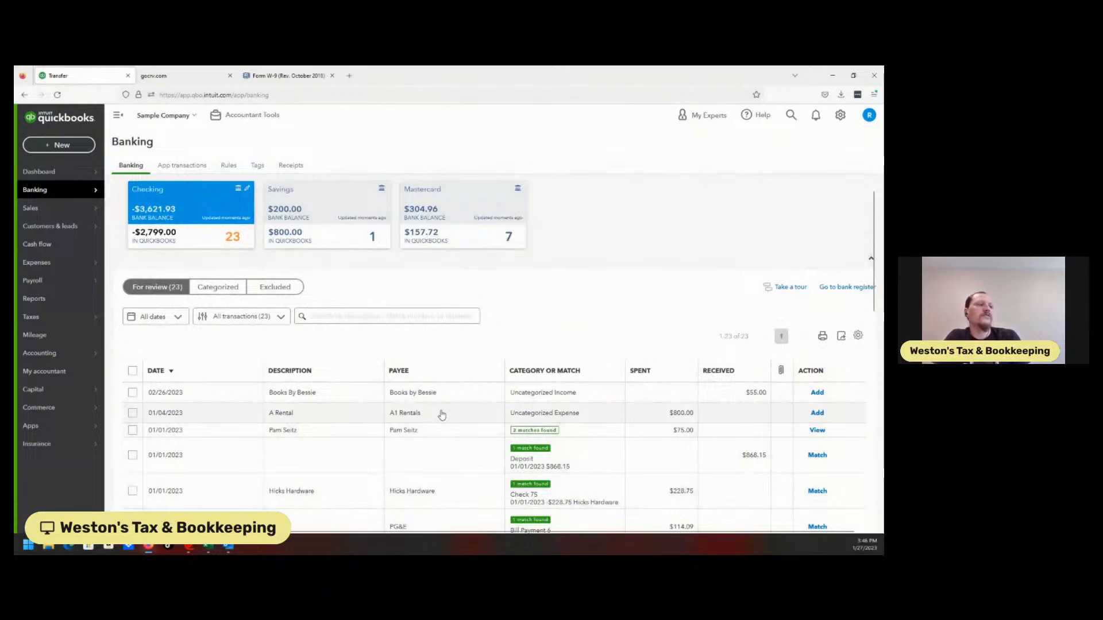
Try recording the 01/04/2023 A Rental transaction in Checking as a transfer to Mastercard.
click(442, 415)
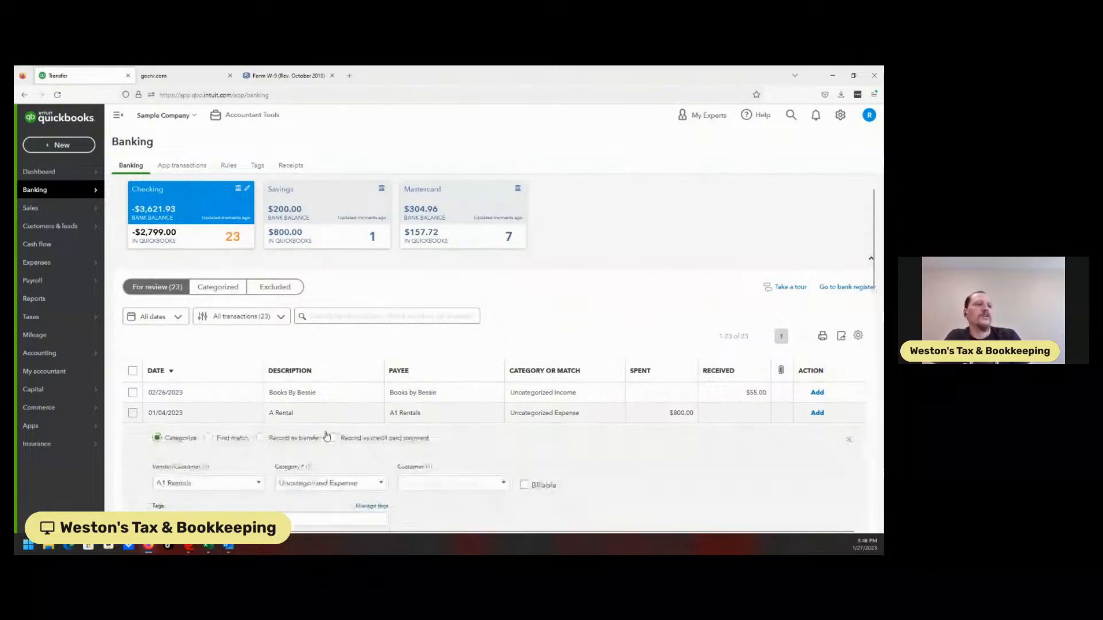
click(261, 439)
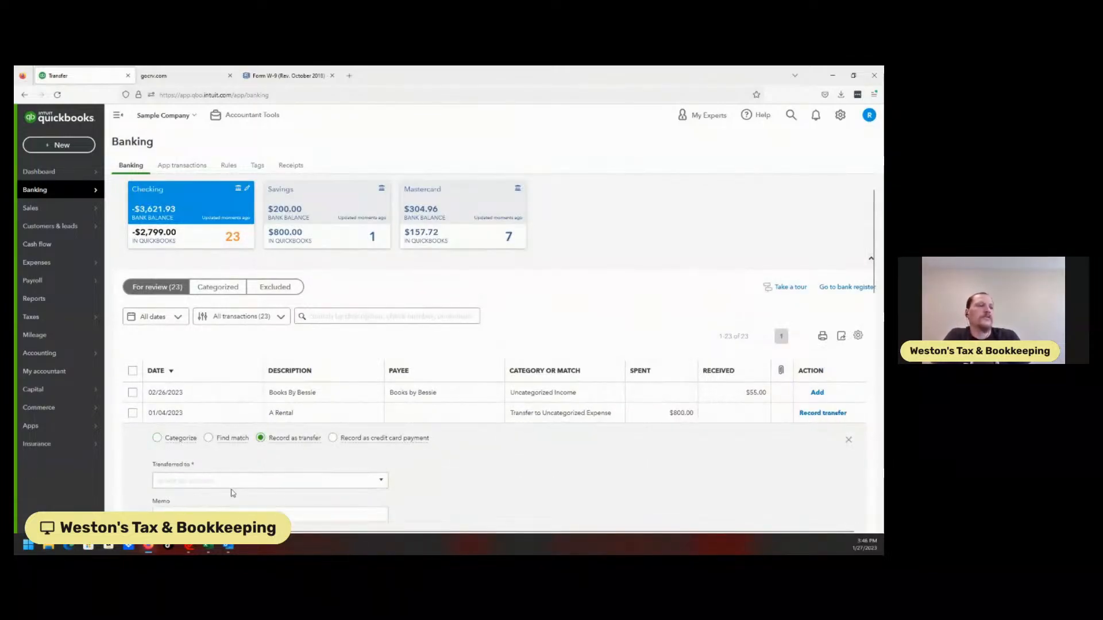
click(247, 483)
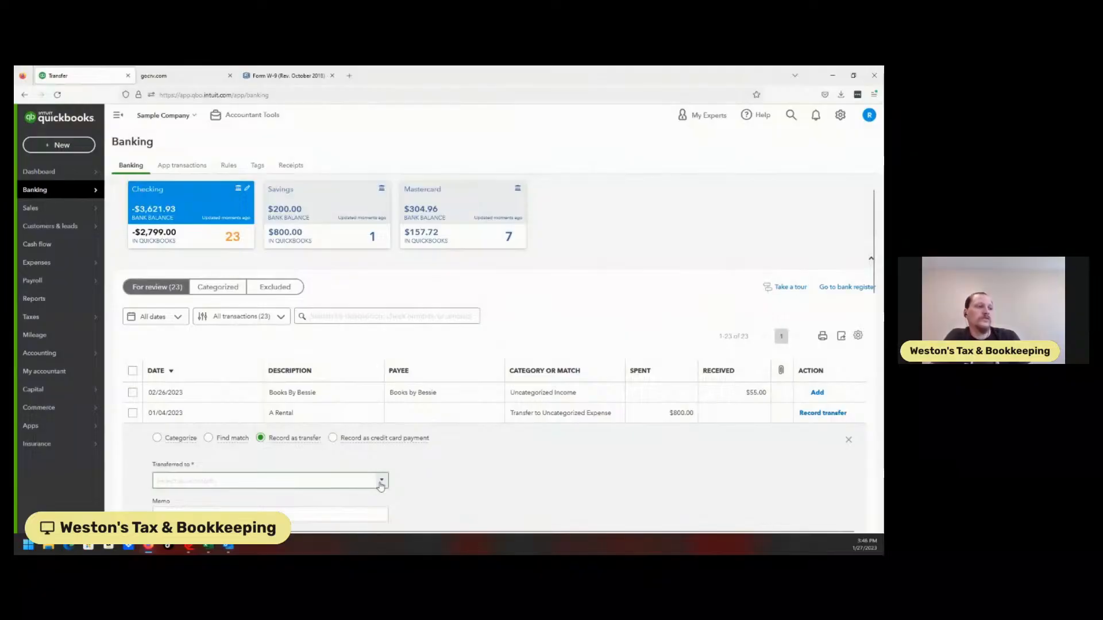
click(382, 483)
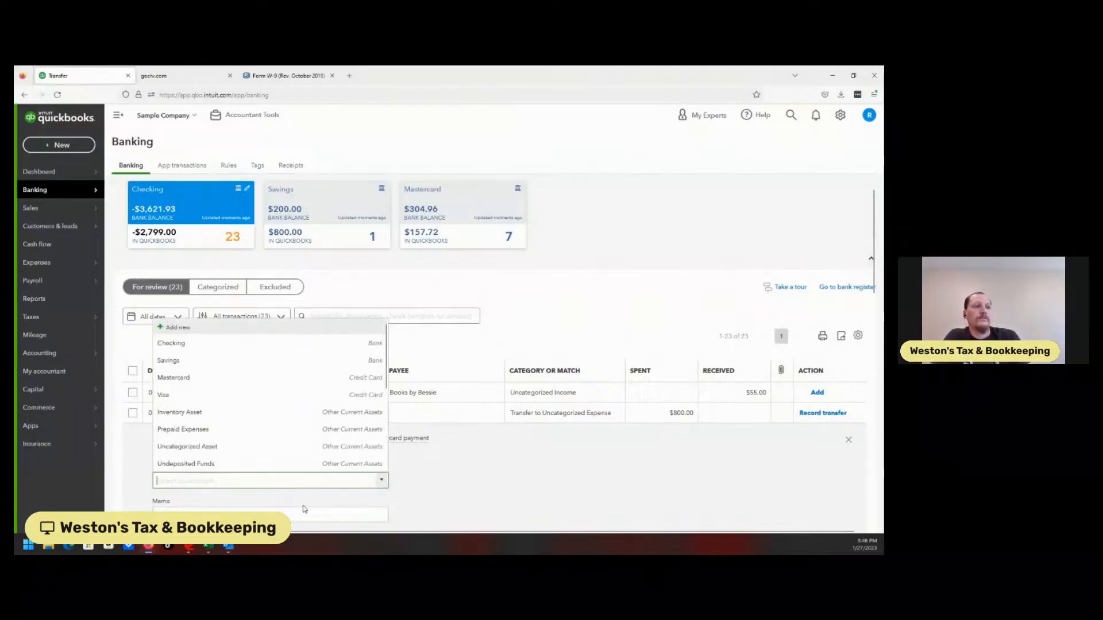
click(204, 372)
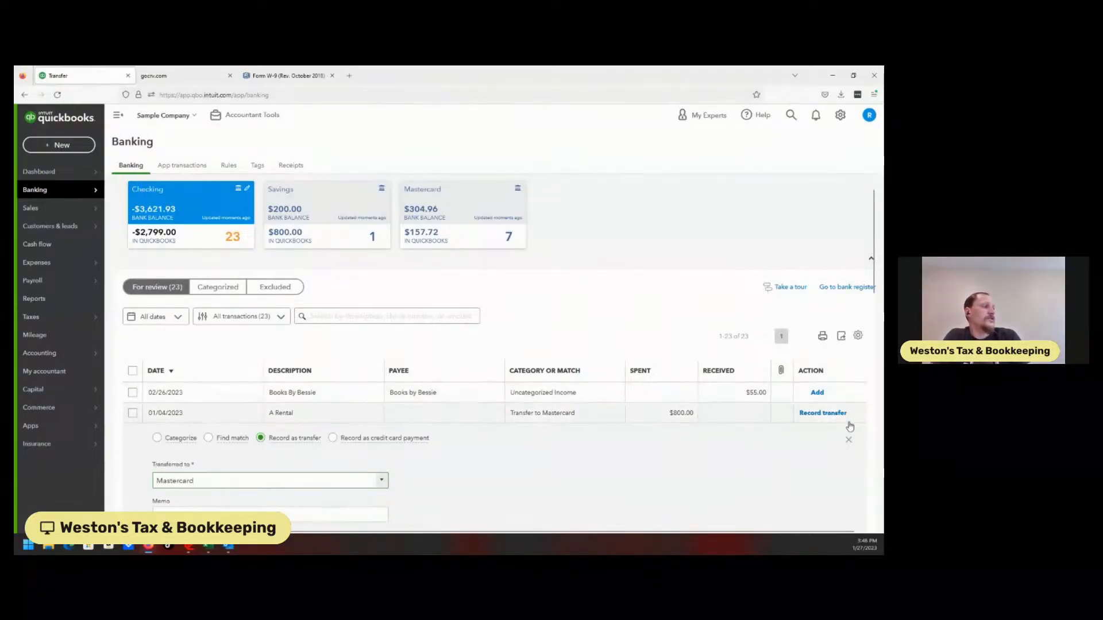
View the Mastercard transactions for review, expand the 01/13/2023 Squeaky Kleen Car matches, and return to Checking.
click(443, 230)
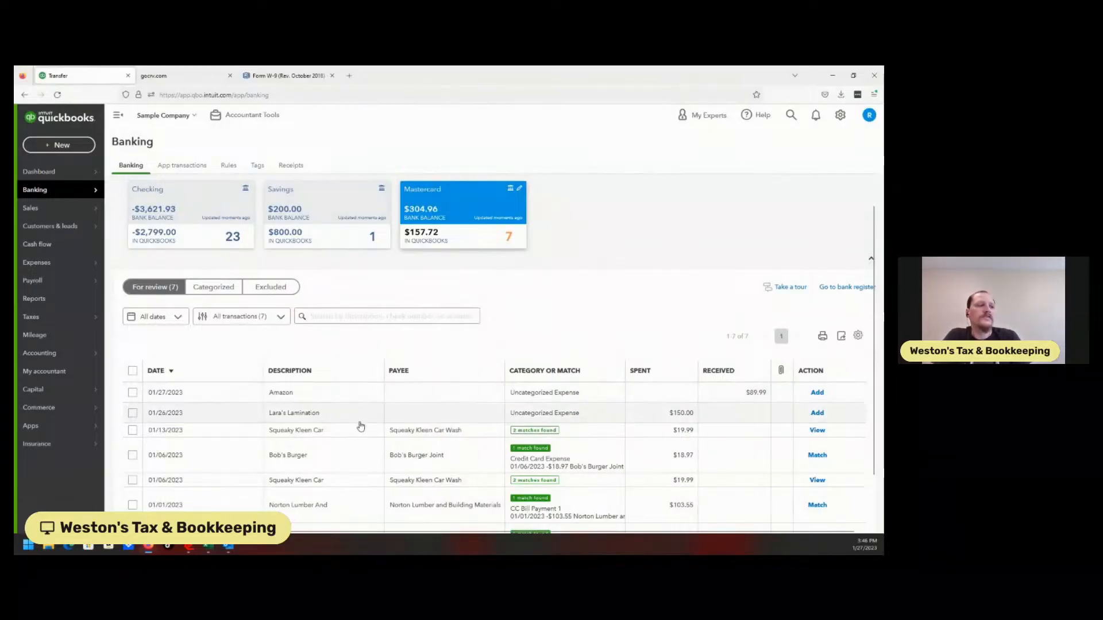
click(418, 439)
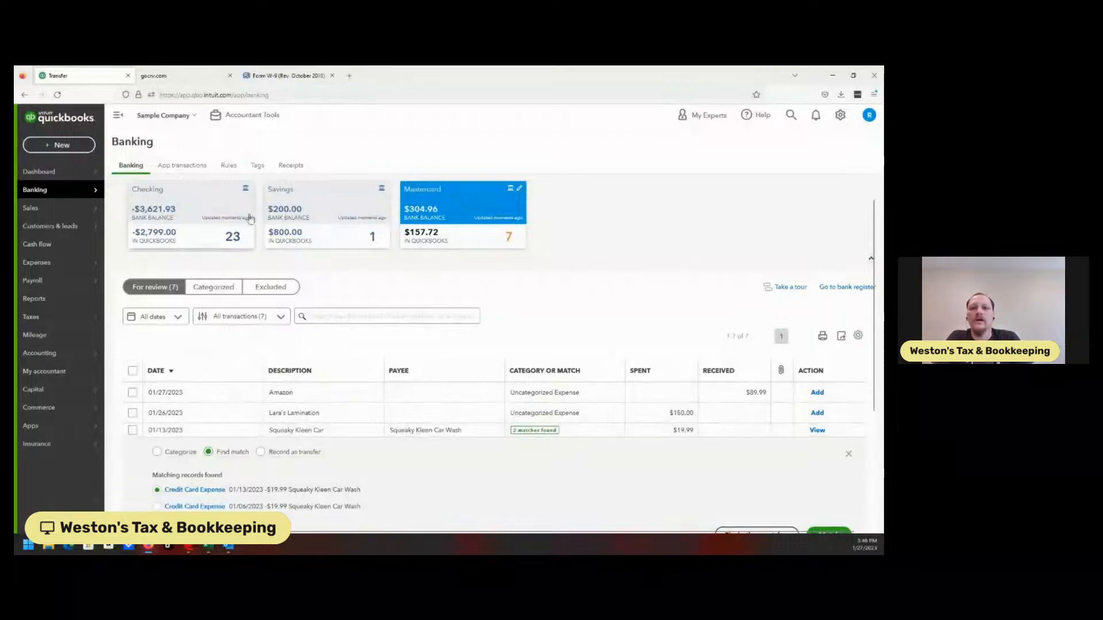
click(223, 241)
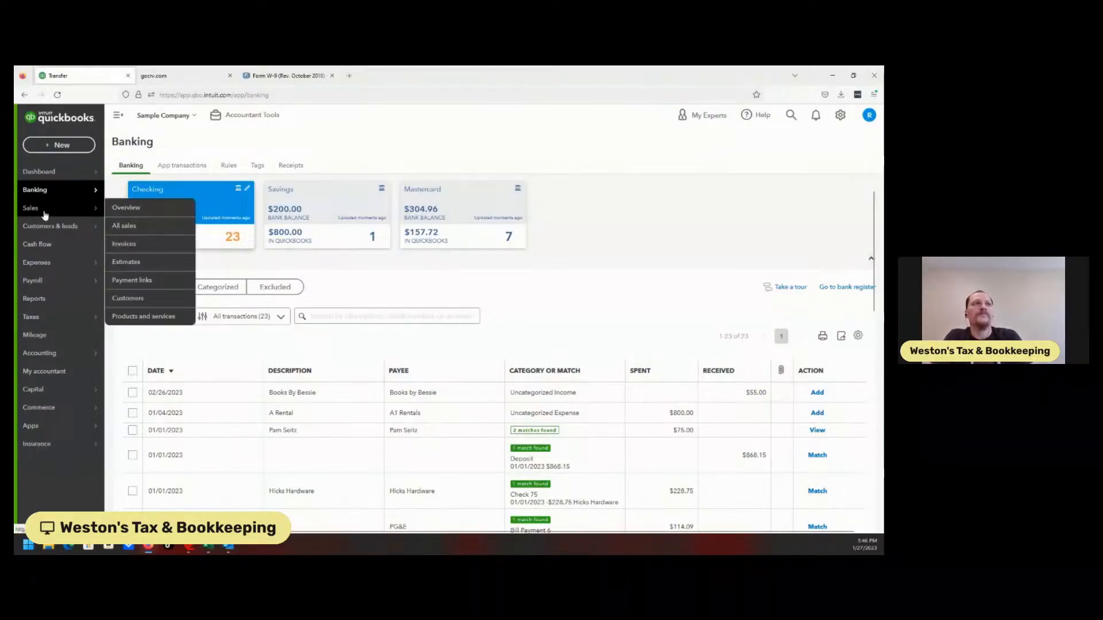
View the customers list under Sales and under Customers & leads, and look at the Cash flow planner.
click(69, 213)
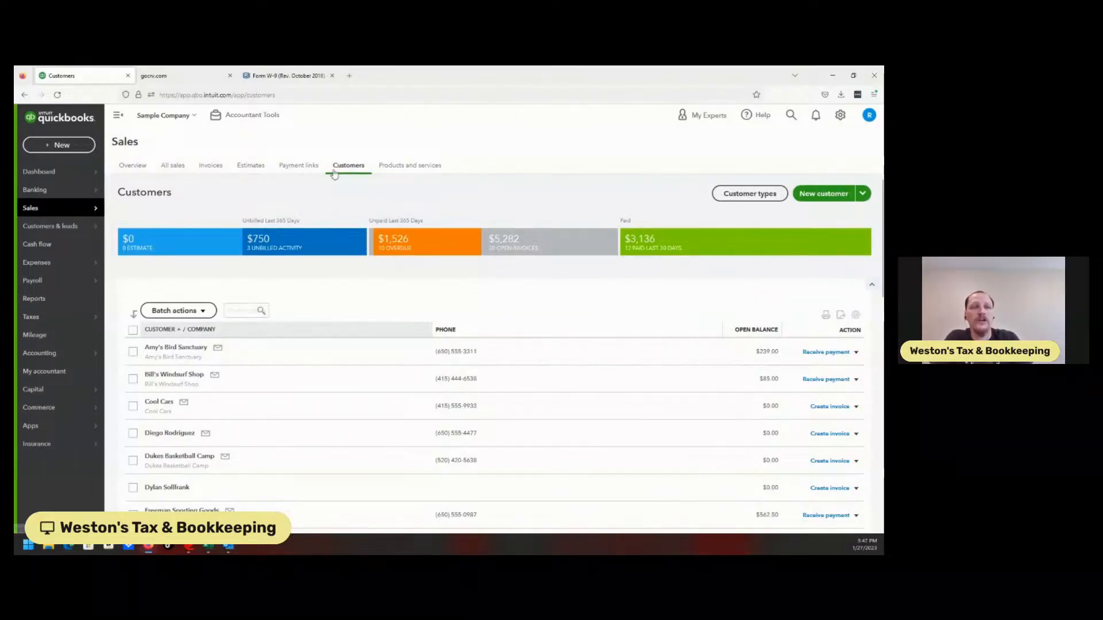
mouse_move(64, 235)
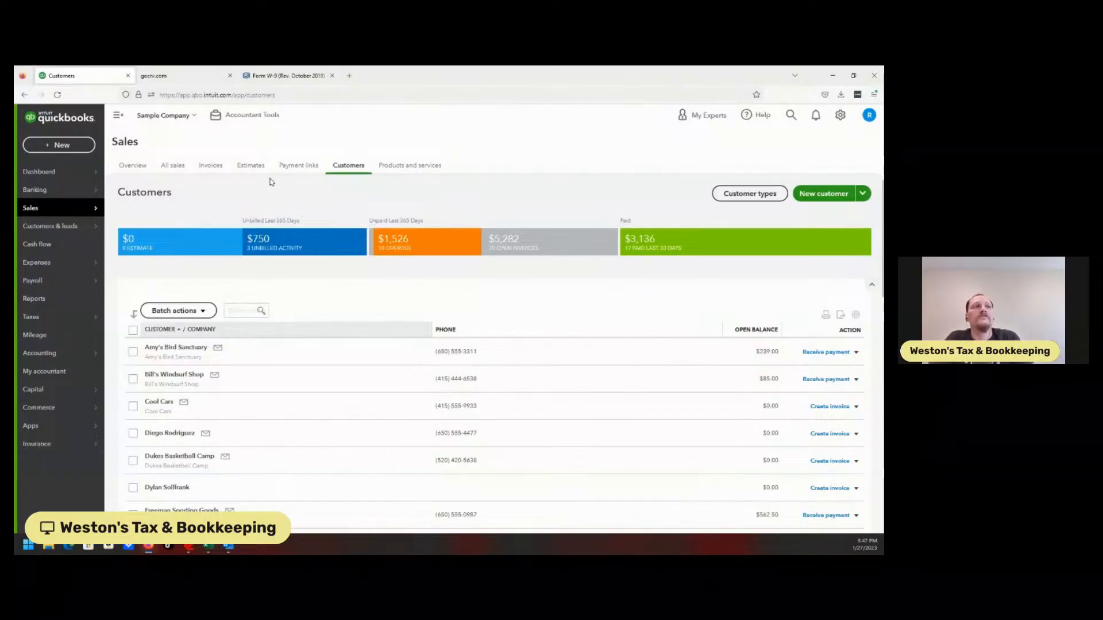
click(62, 248)
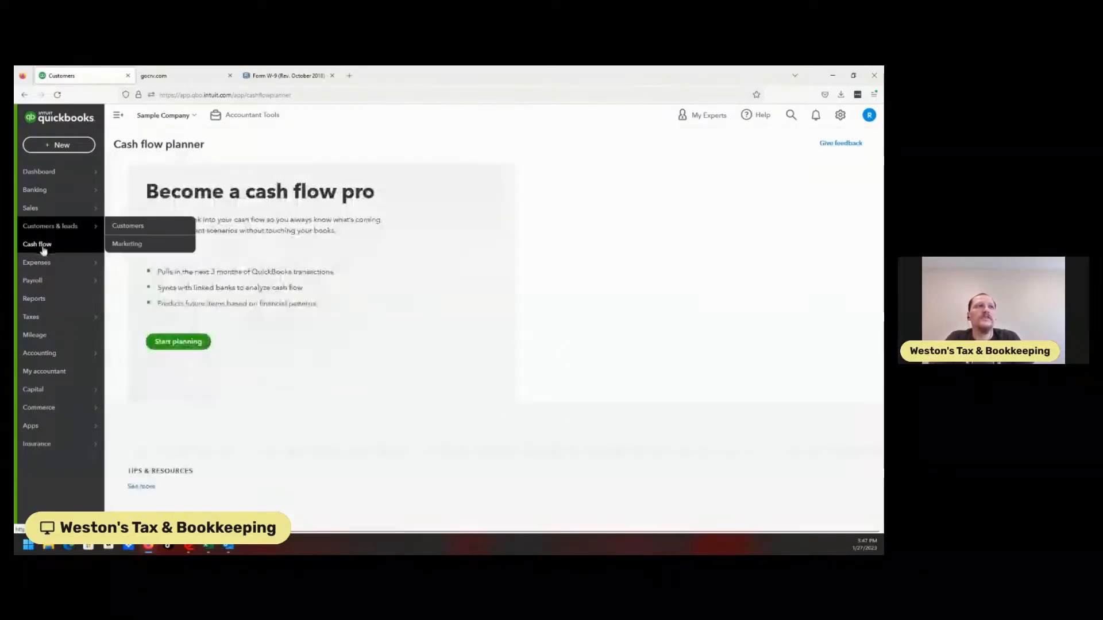
click(57, 228)
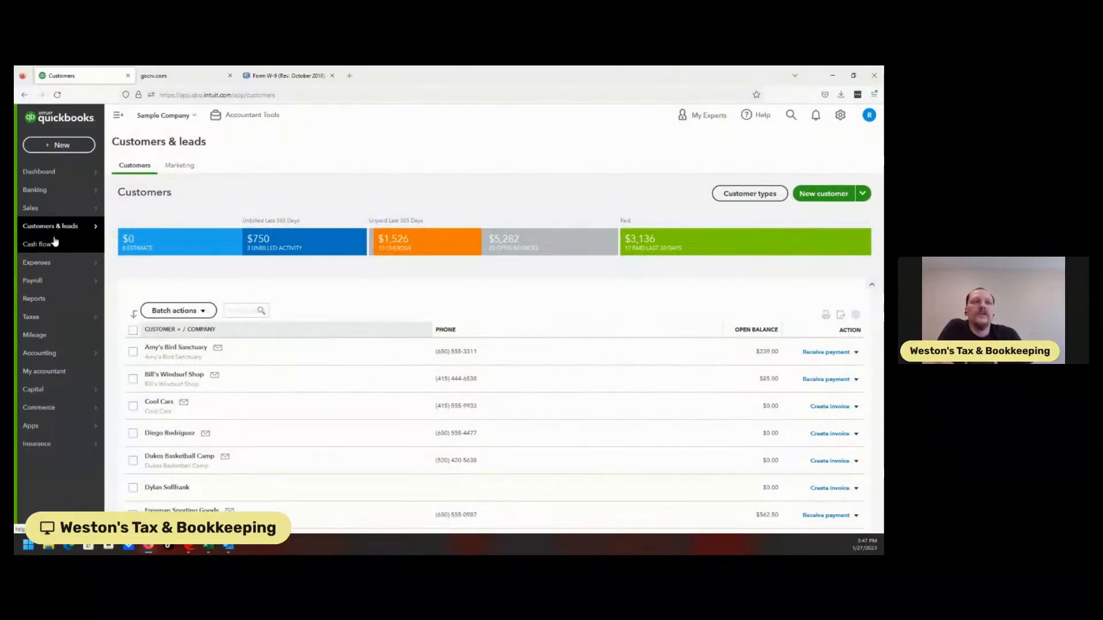
click(48, 251)
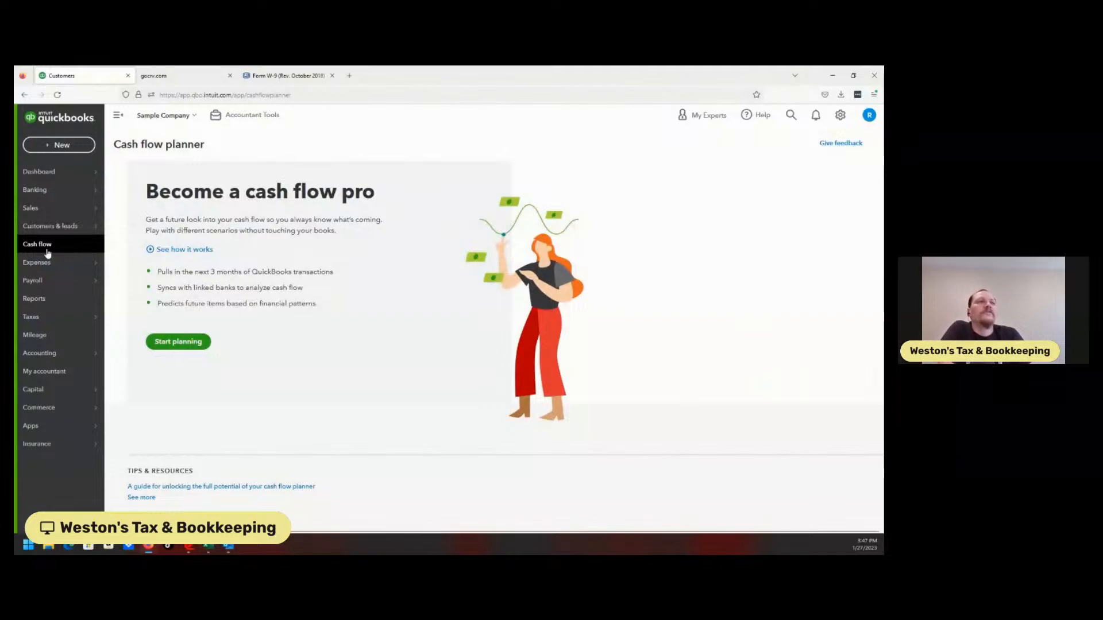
View the vendors list under Expenses and the employees and contractors lists under Payroll.
mouse_move(41, 264)
click(131, 297)
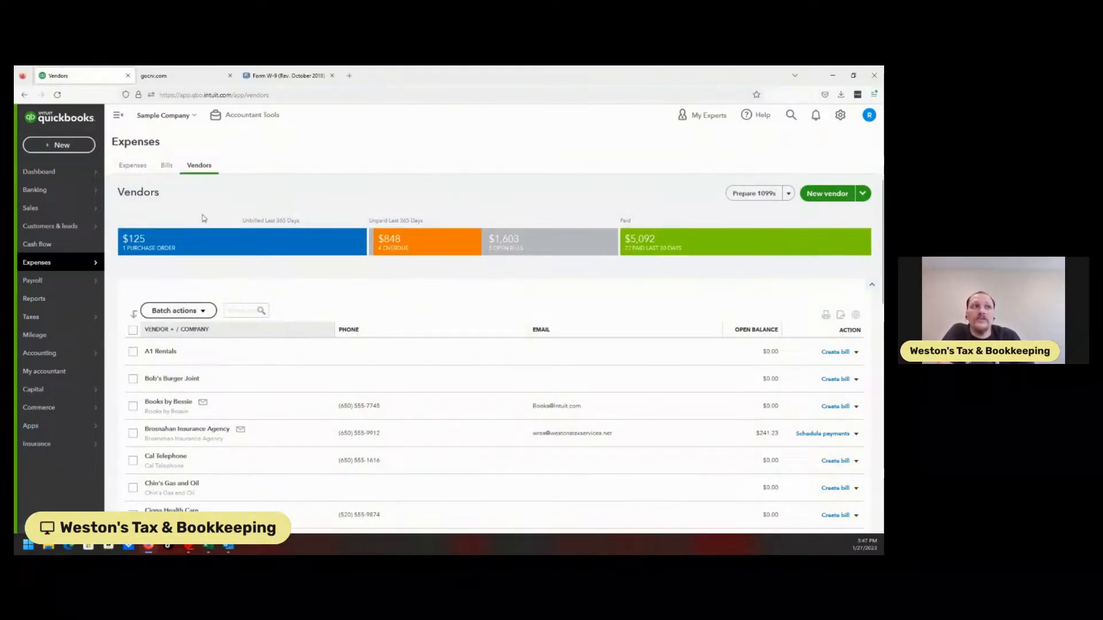
mouse_move(82, 237)
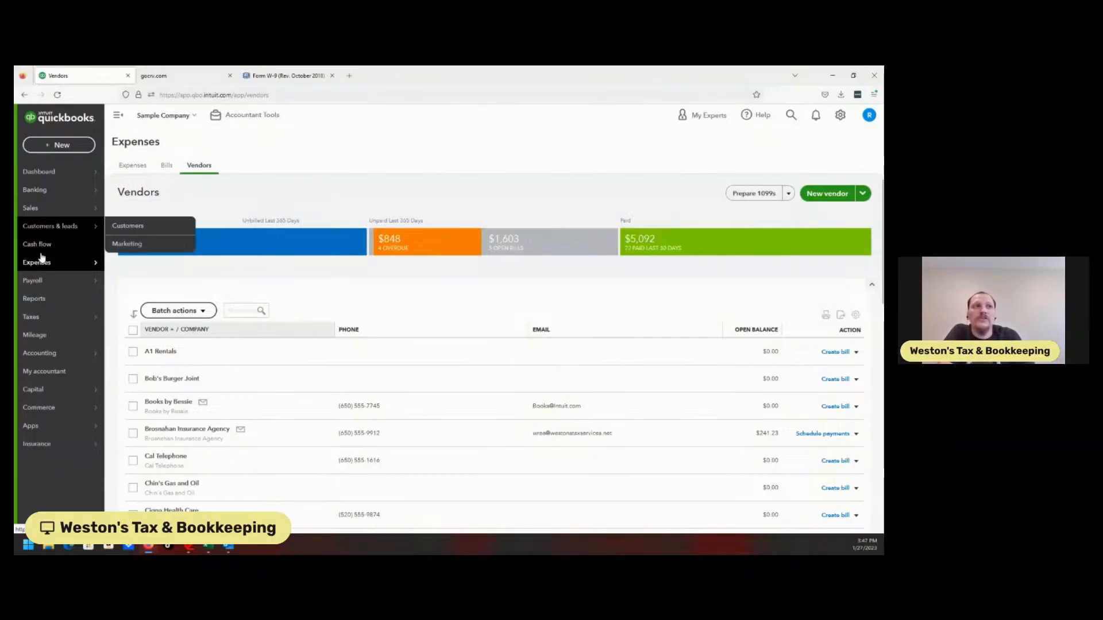
mouse_move(57, 286)
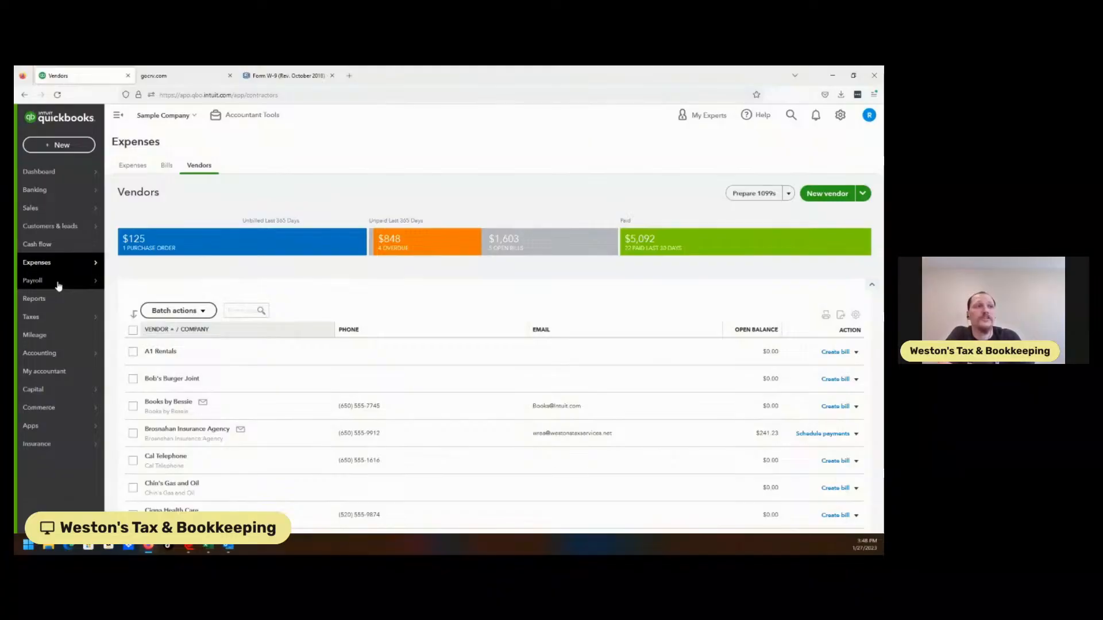
click(58, 283)
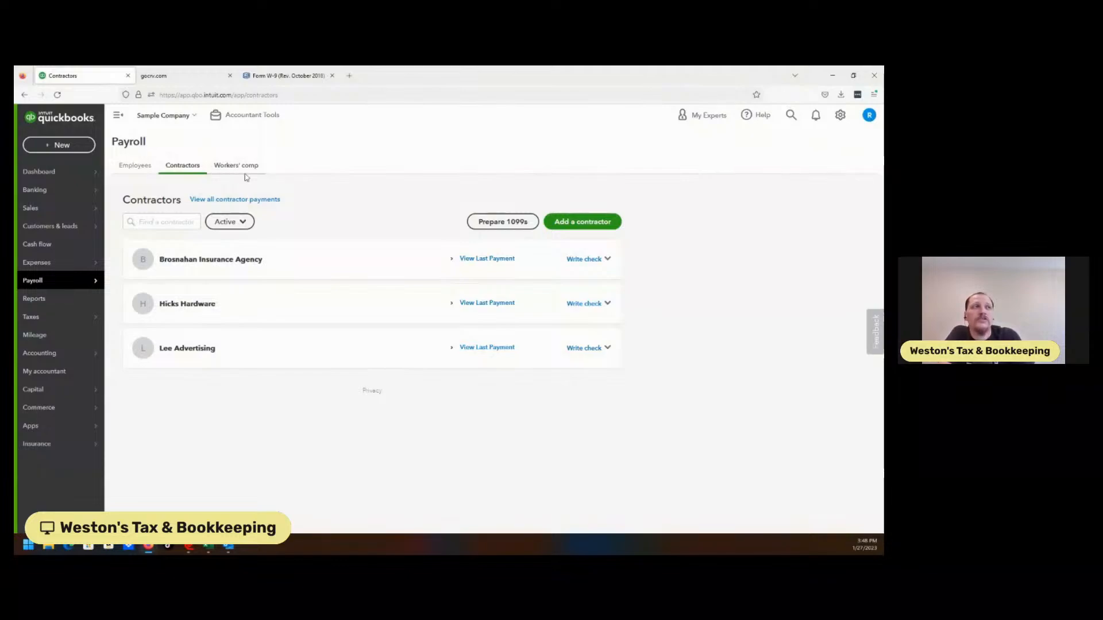
click(152, 169)
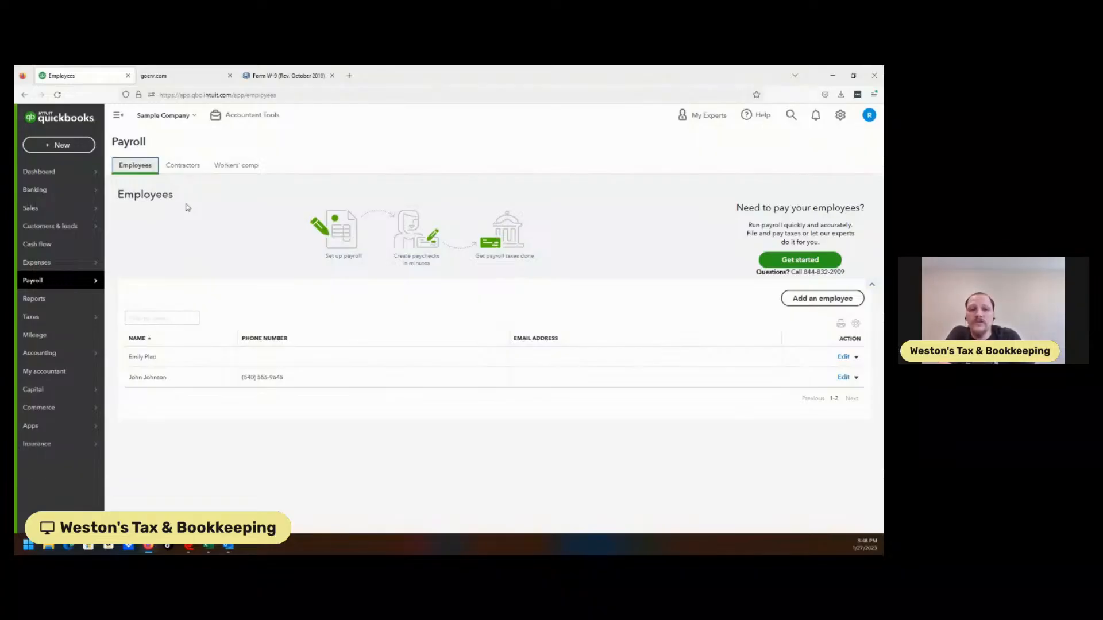
click(181, 169)
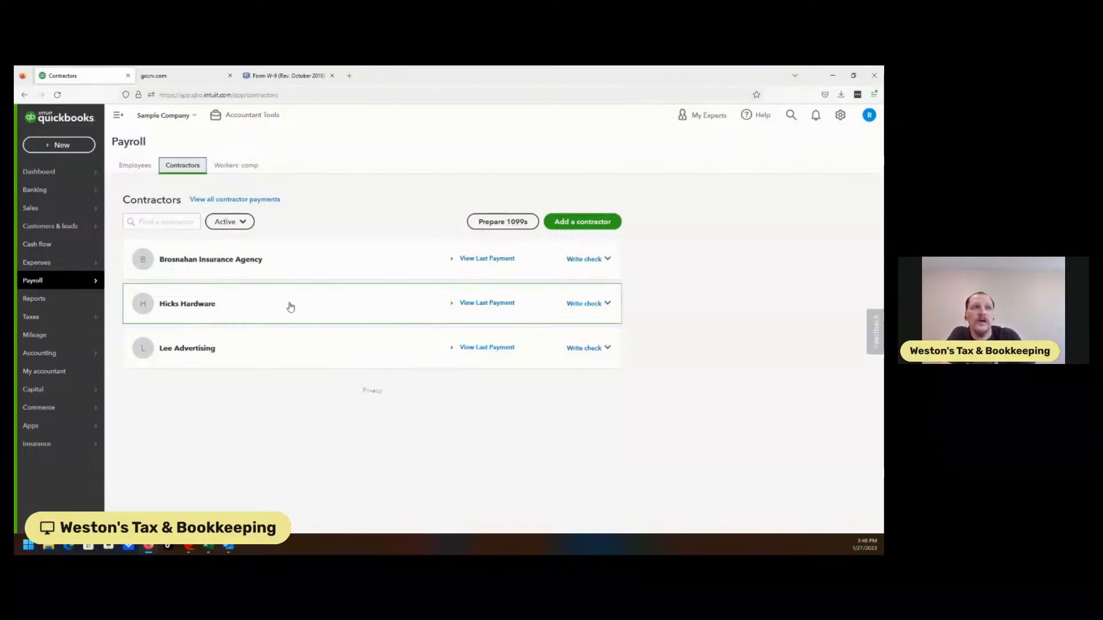
Look through the standard reports list, the 1099 filings page under Taxes, and the Mileage page.
click(42, 301)
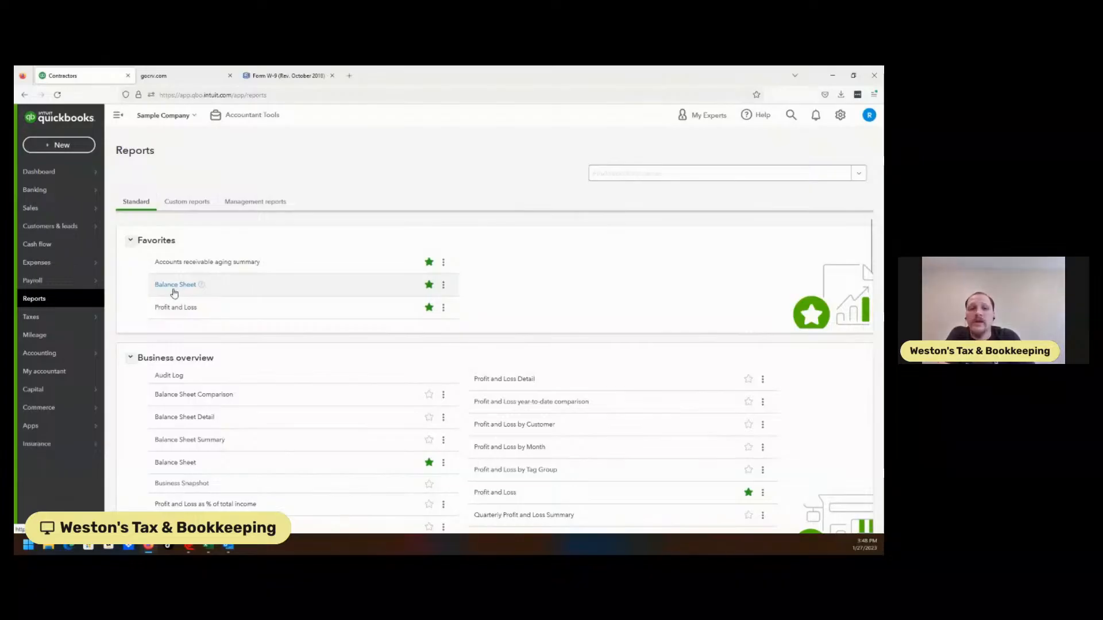
mouse_move(43, 322)
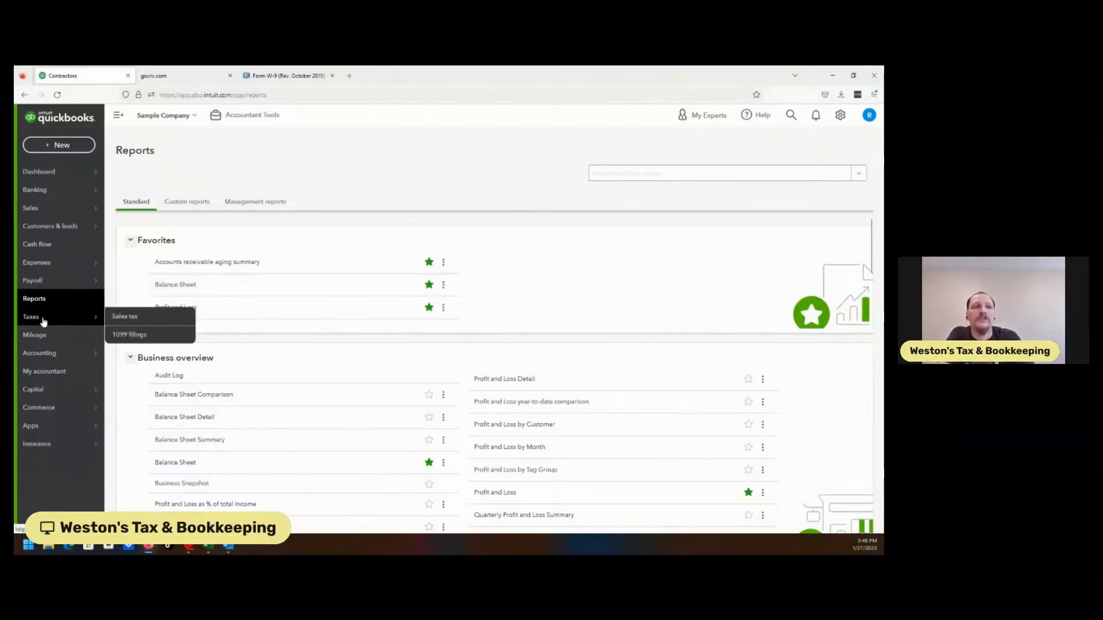
click(53, 325)
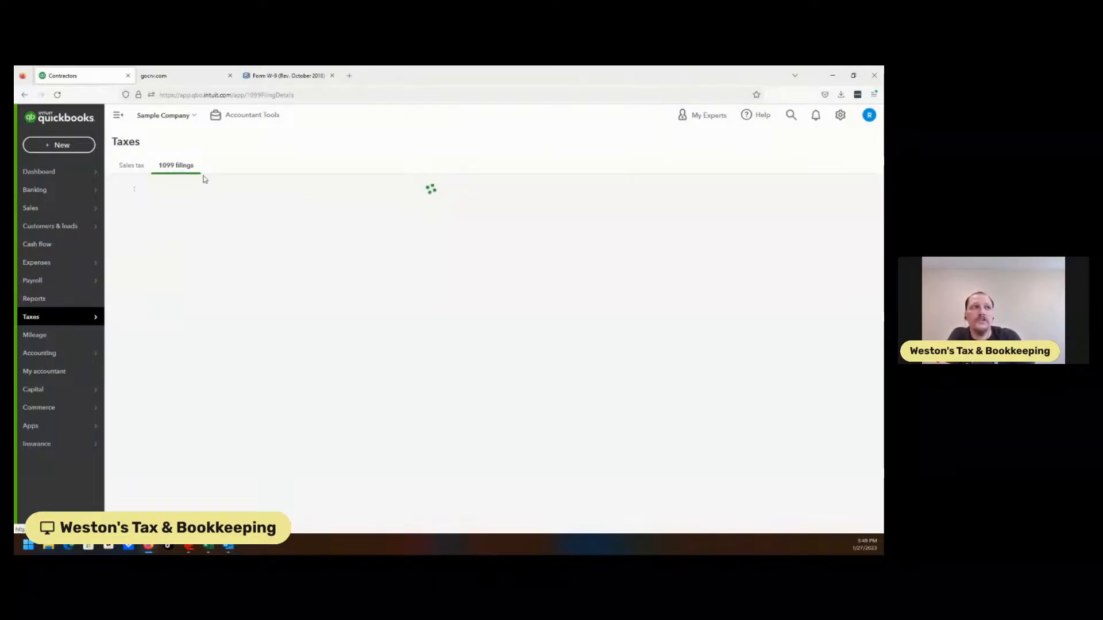
click(35, 335)
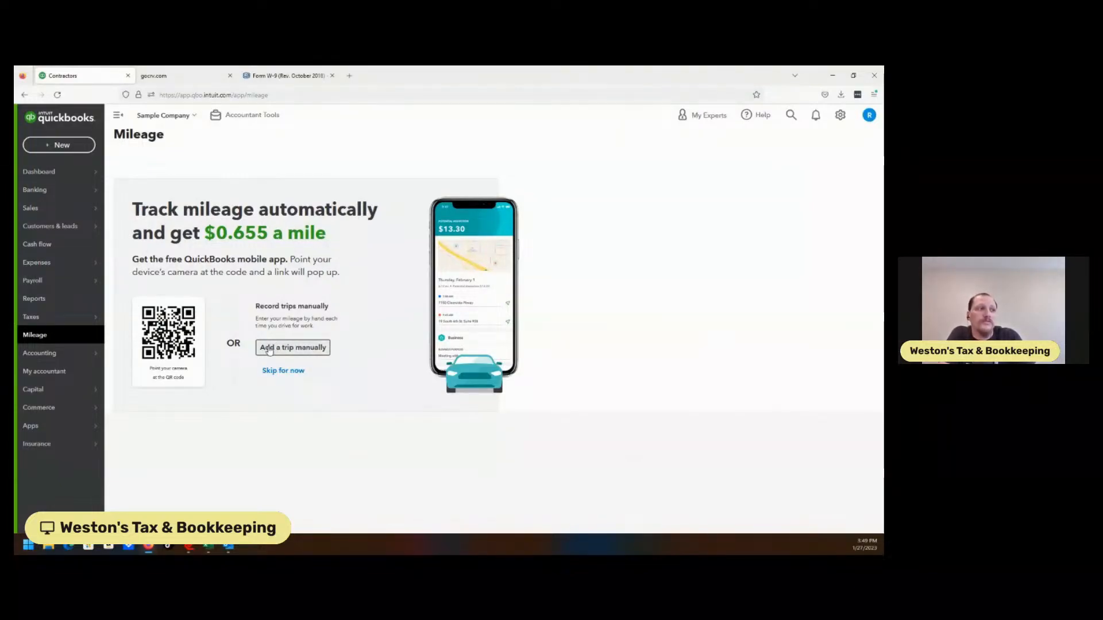
View the Chart of Accounts, and open the Reconcile page for the Checking account past its introduction.
click(55, 355)
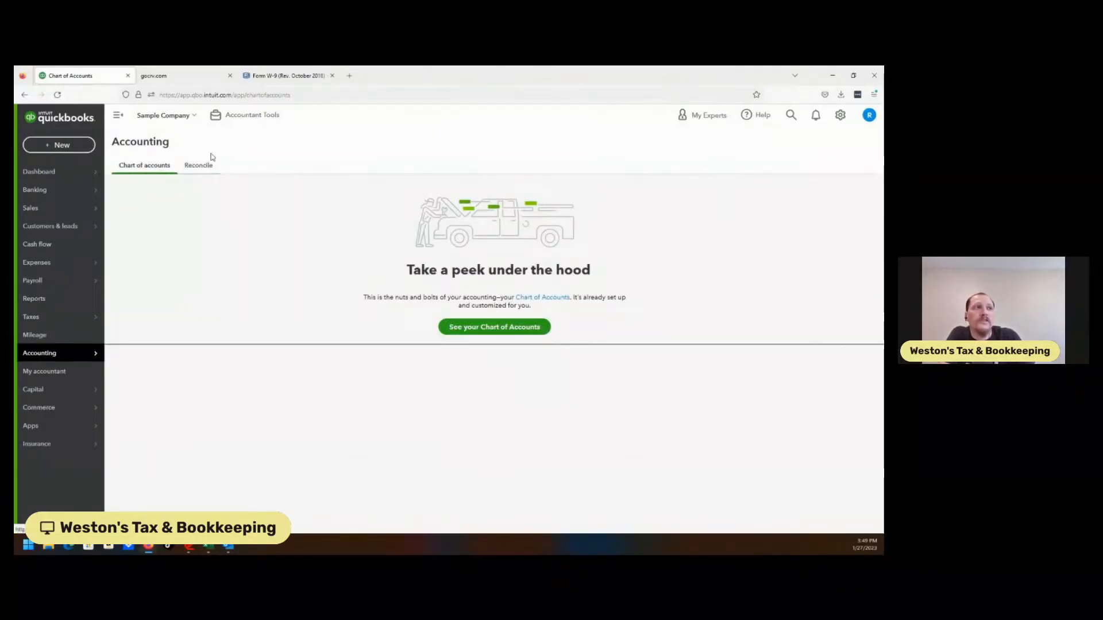
click(466, 327)
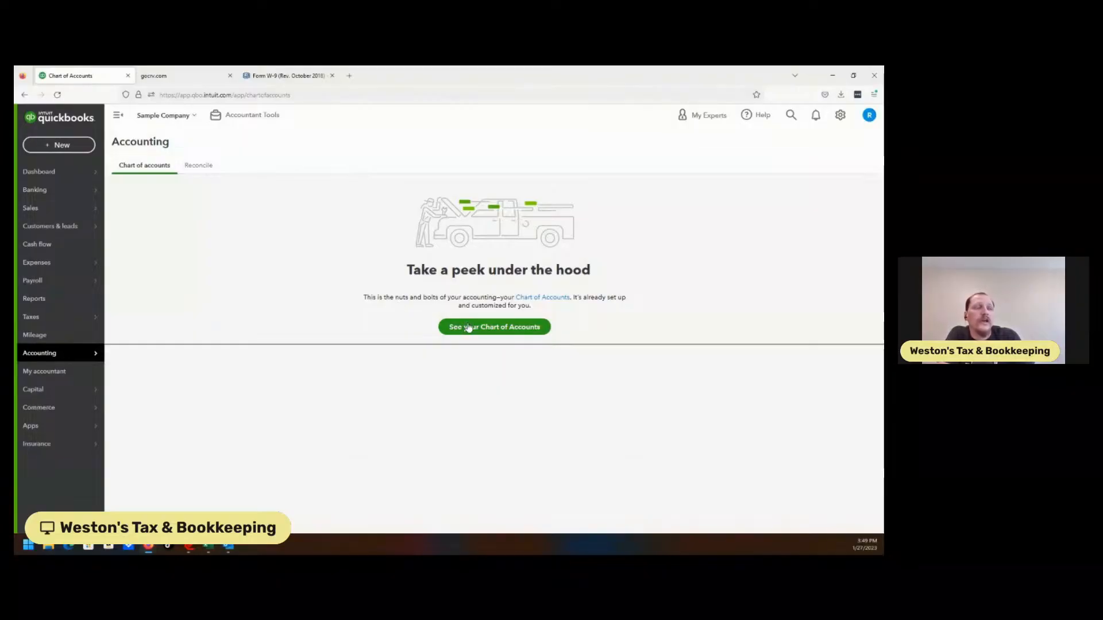
click(197, 167)
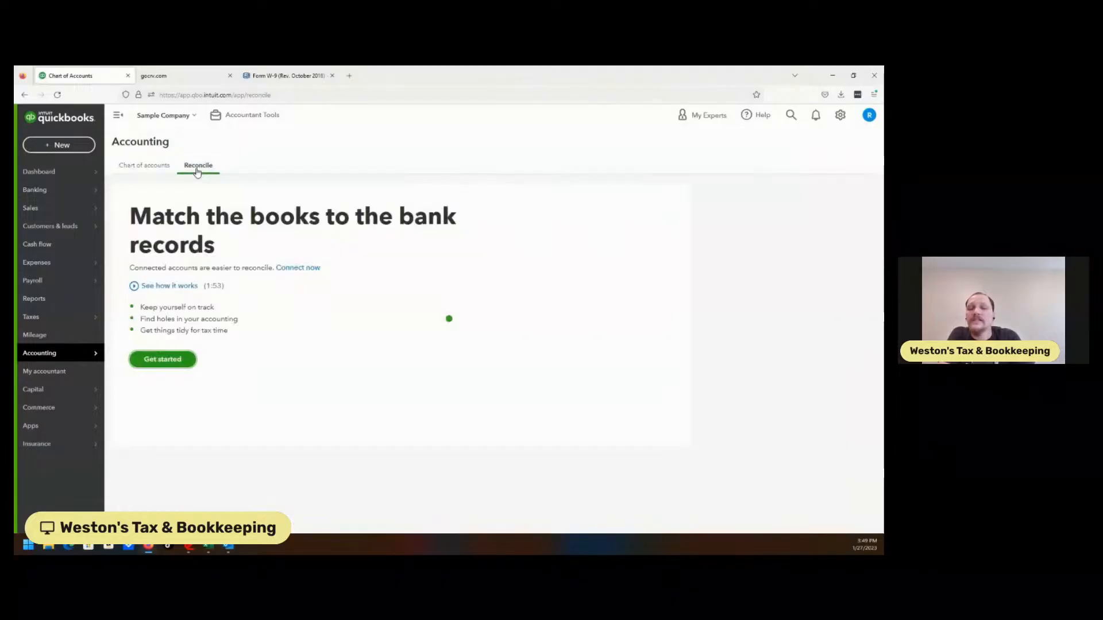
click(149, 364)
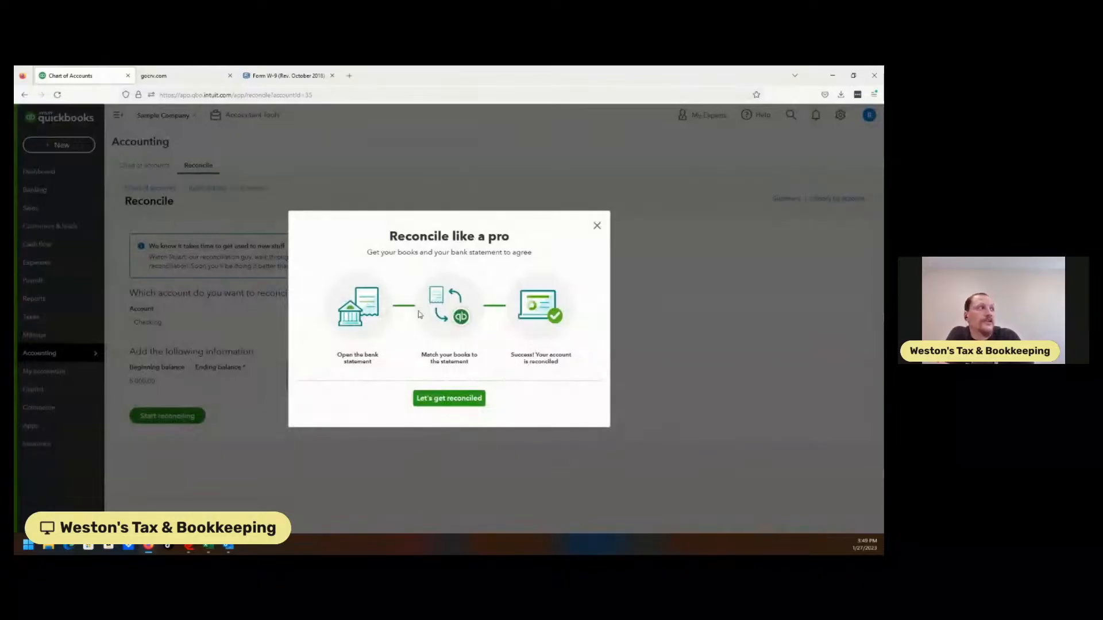
click(596, 226)
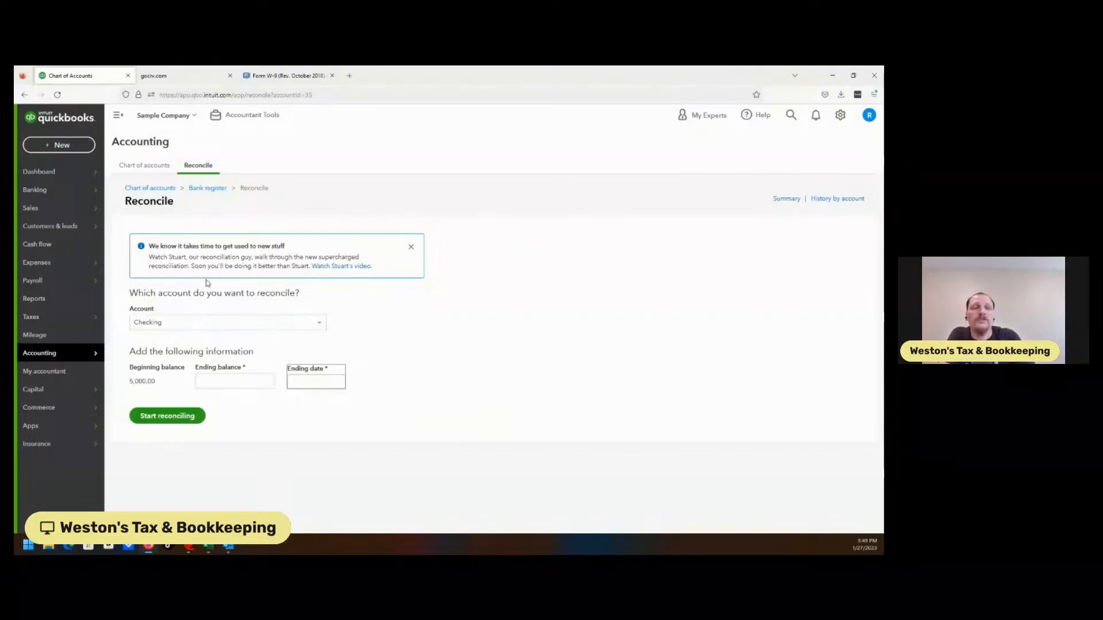
mouse_move(95, 409)
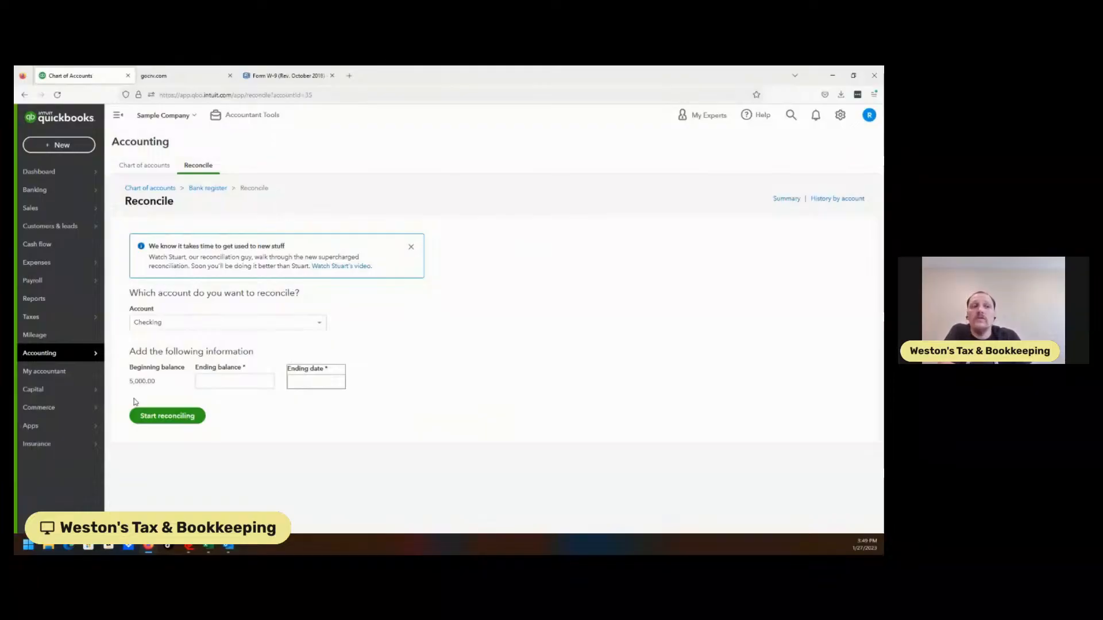
Look through the My accountant, Capital, Commerce and Apps pages.
mouse_move(57, 395)
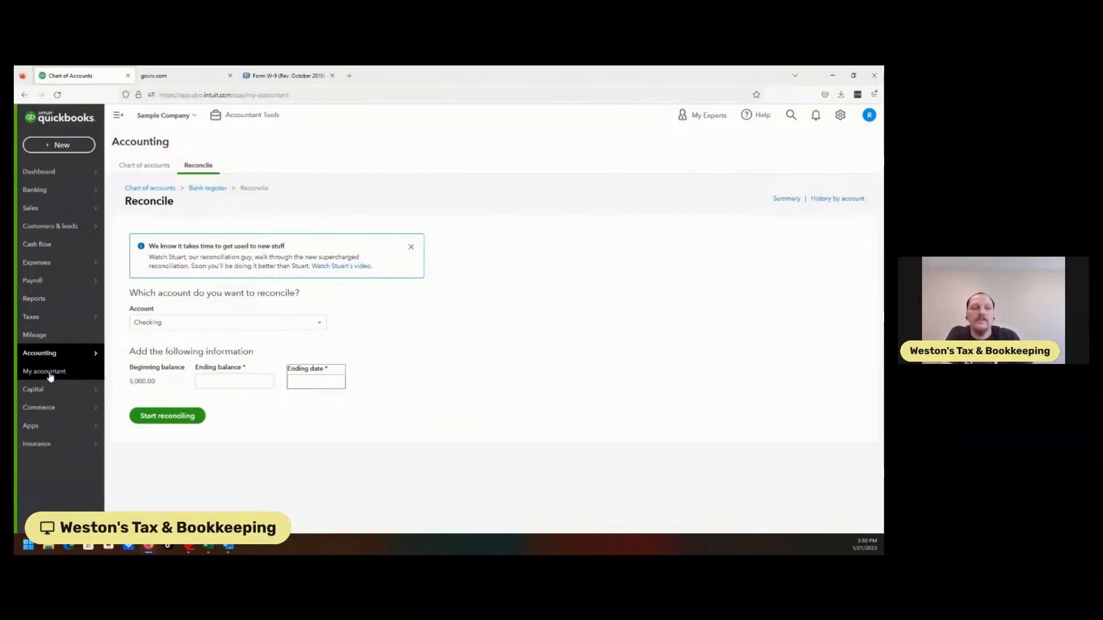
click(50, 373)
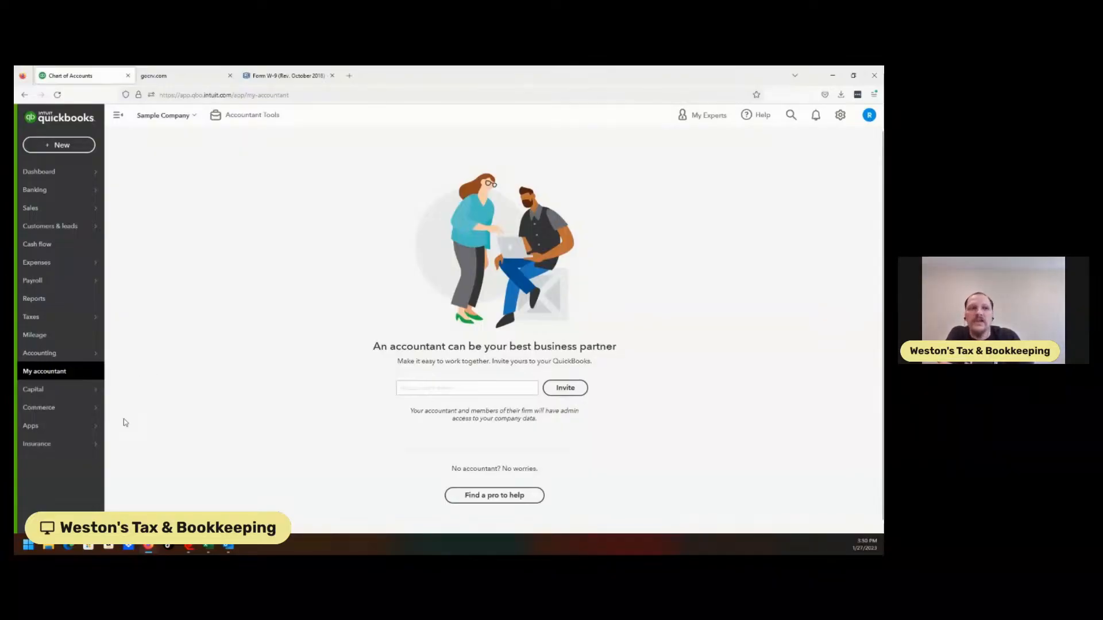
click(74, 390)
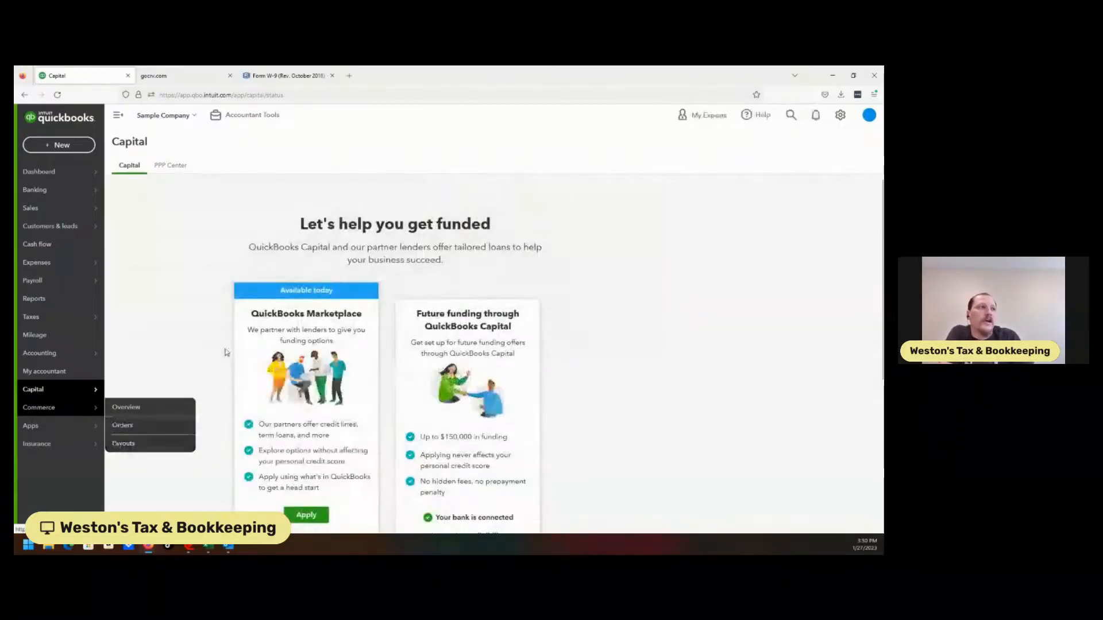
click(62, 412)
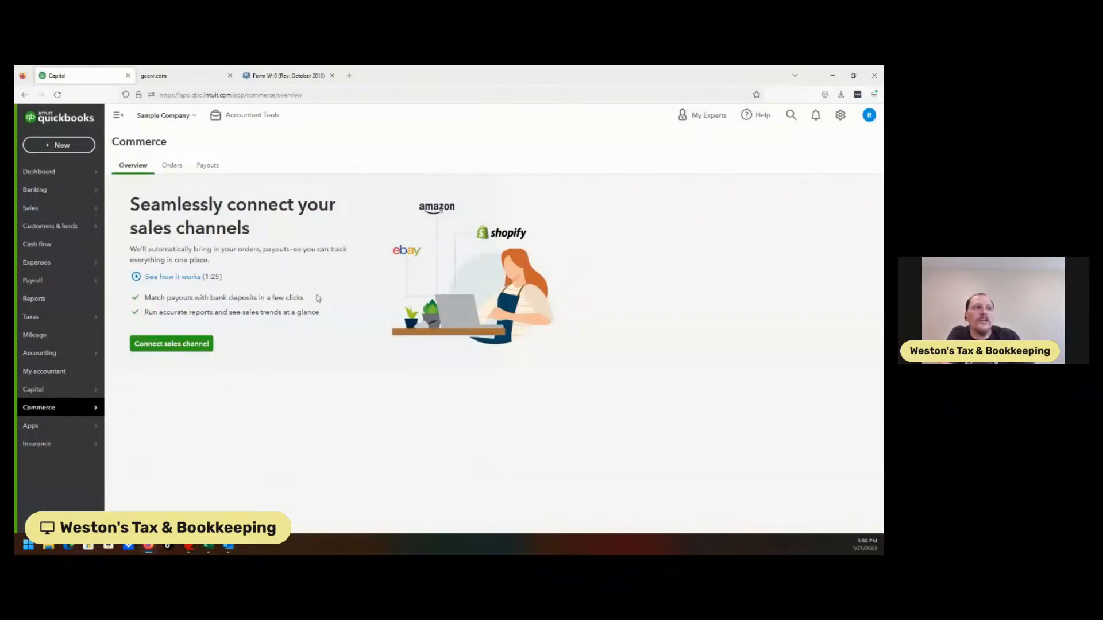
click(47, 431)
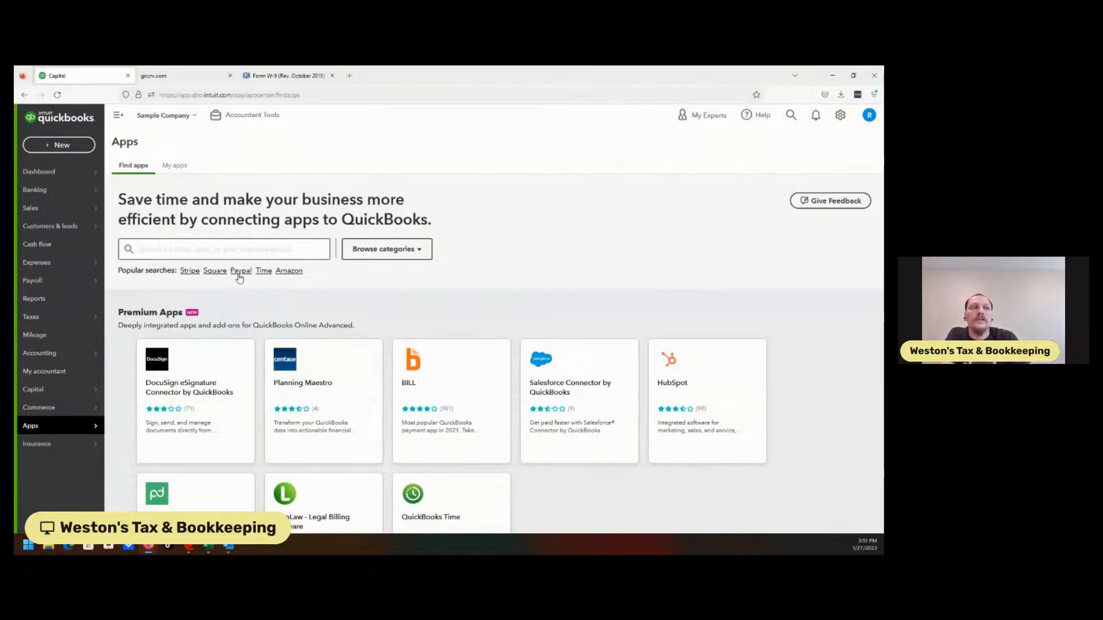
mouse_move(38, 448)
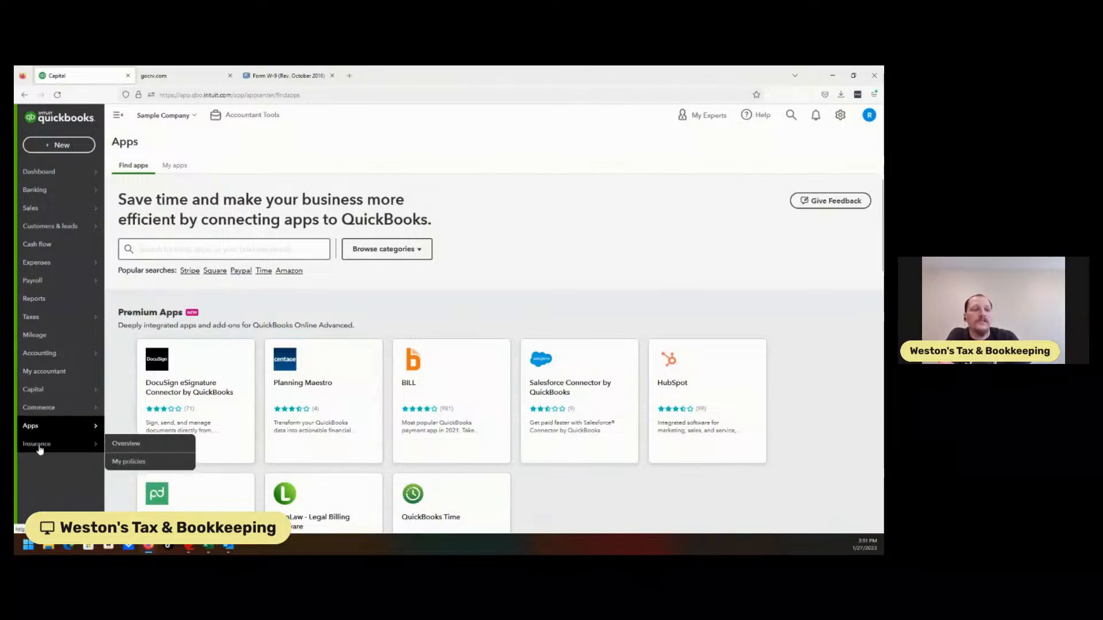
View the Insurance overview page and the list of new transactions that can be created for customers, vendors, employees and other.
click(44, 446)
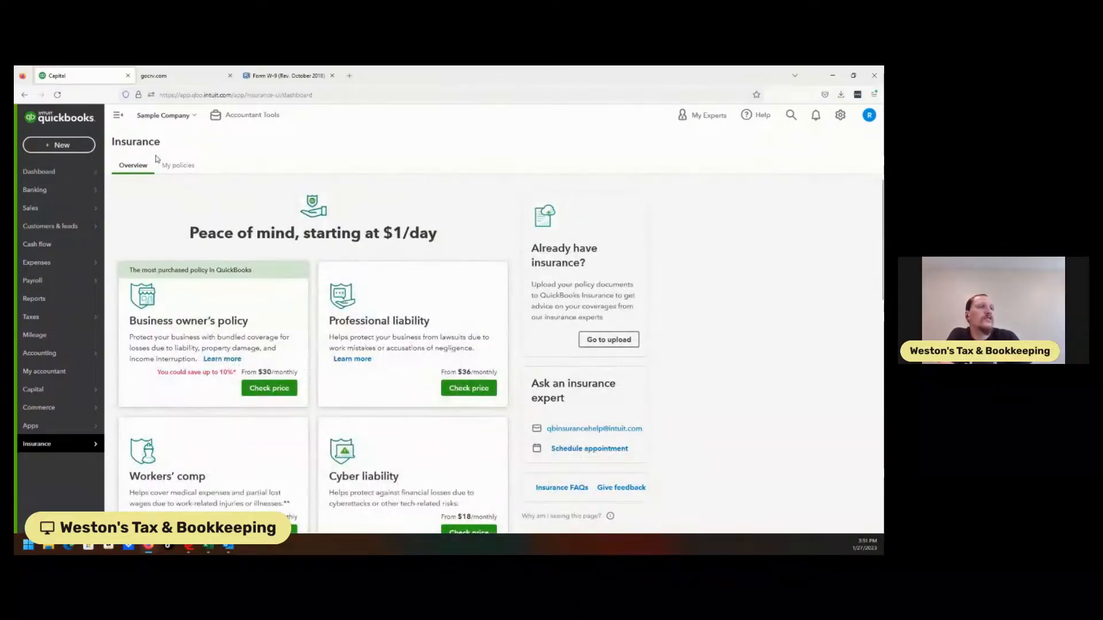
click(56, 149)
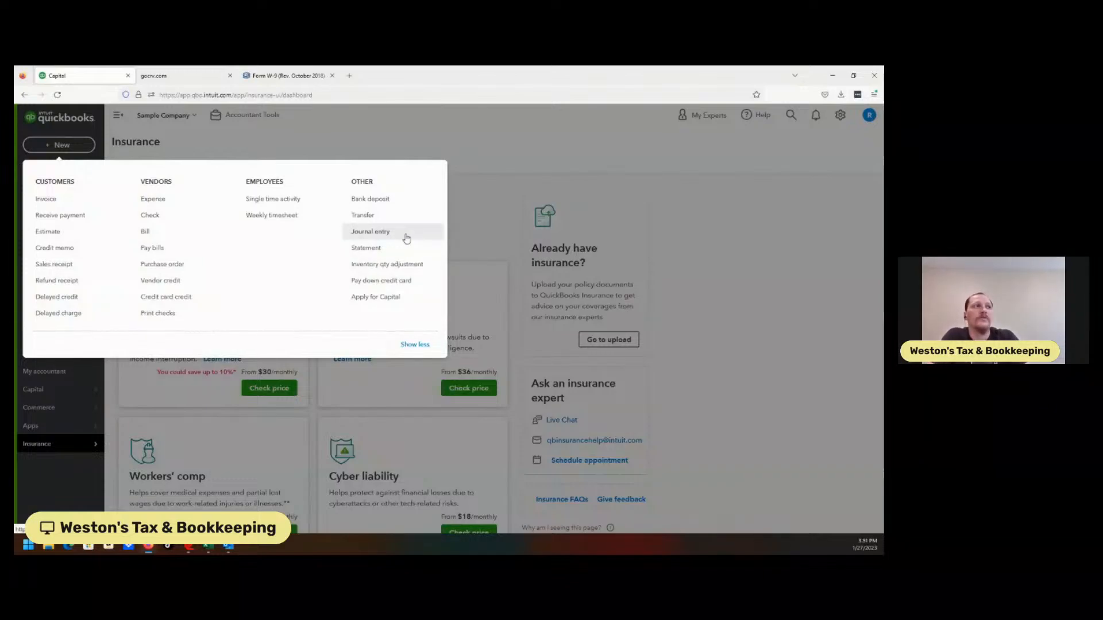
click(409, 151)
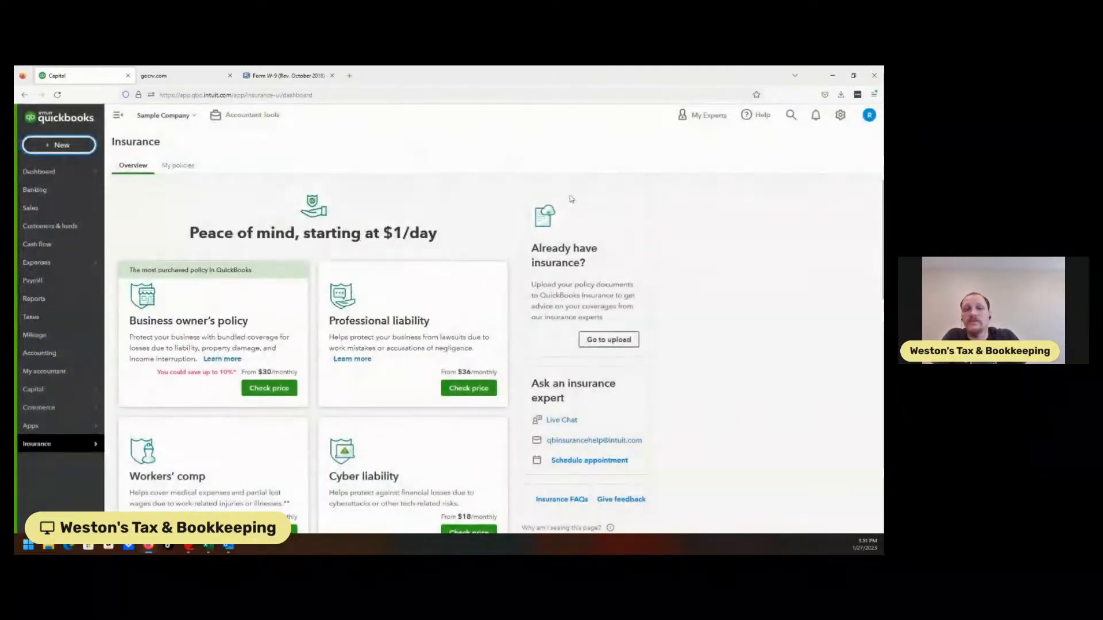
Look over the Sample Company switcher options and the quick links and tools under Accountant Tools.
click(181, 116)
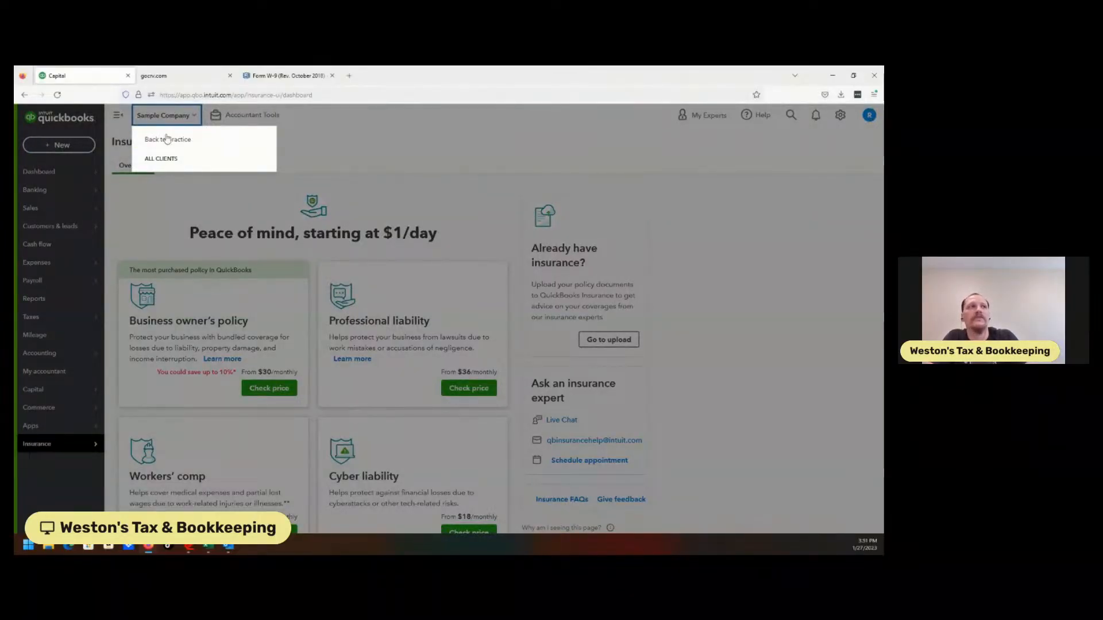
click(161, 113)
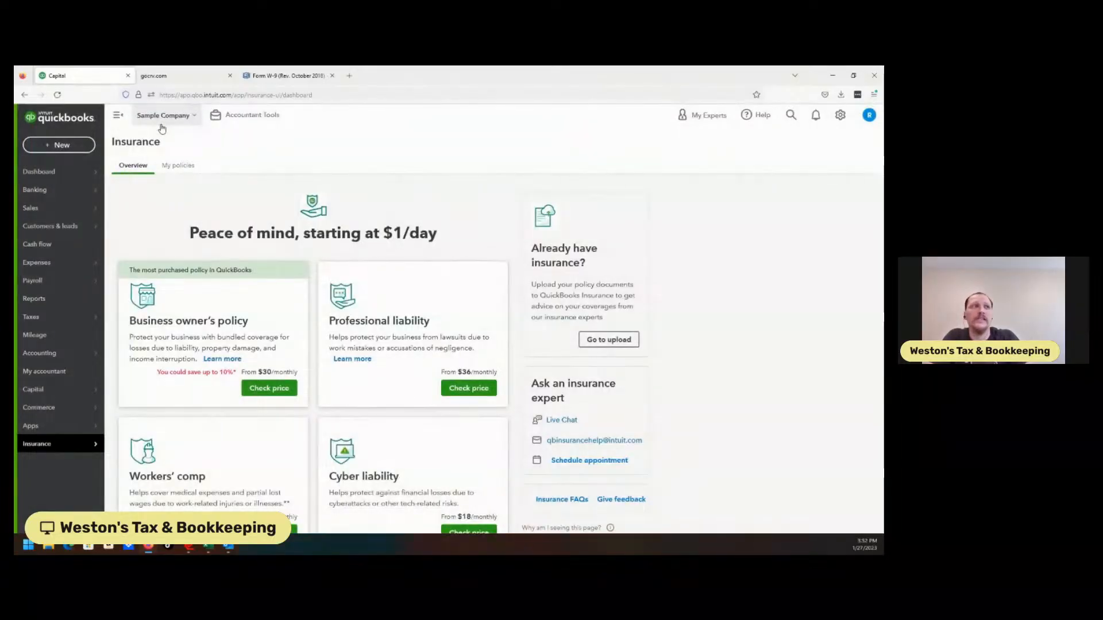
click(262, 119)
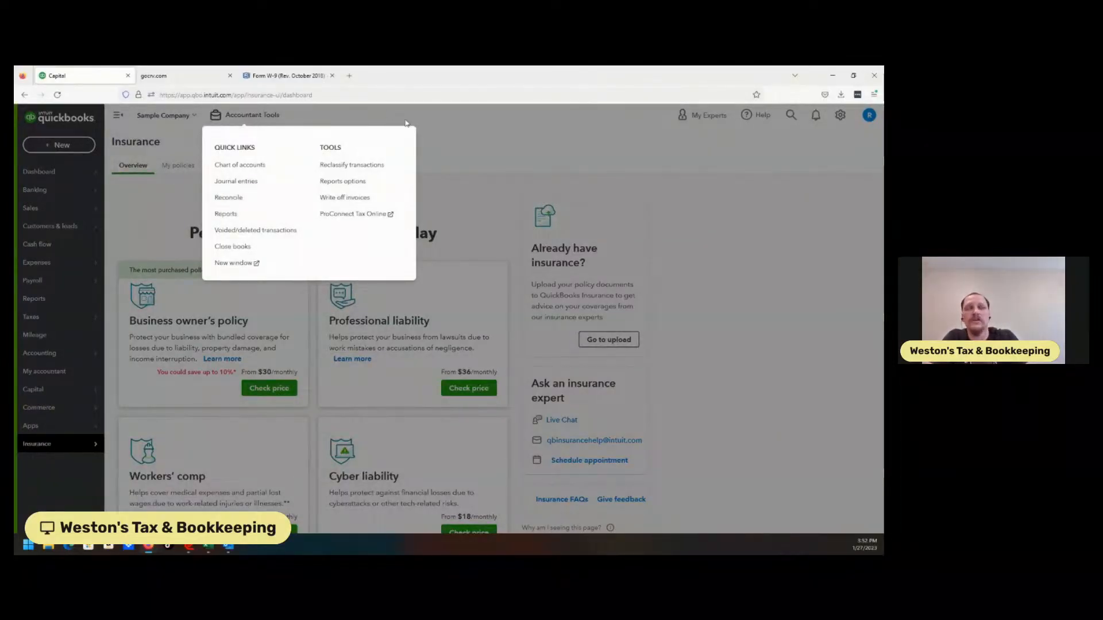
click(474, 132)
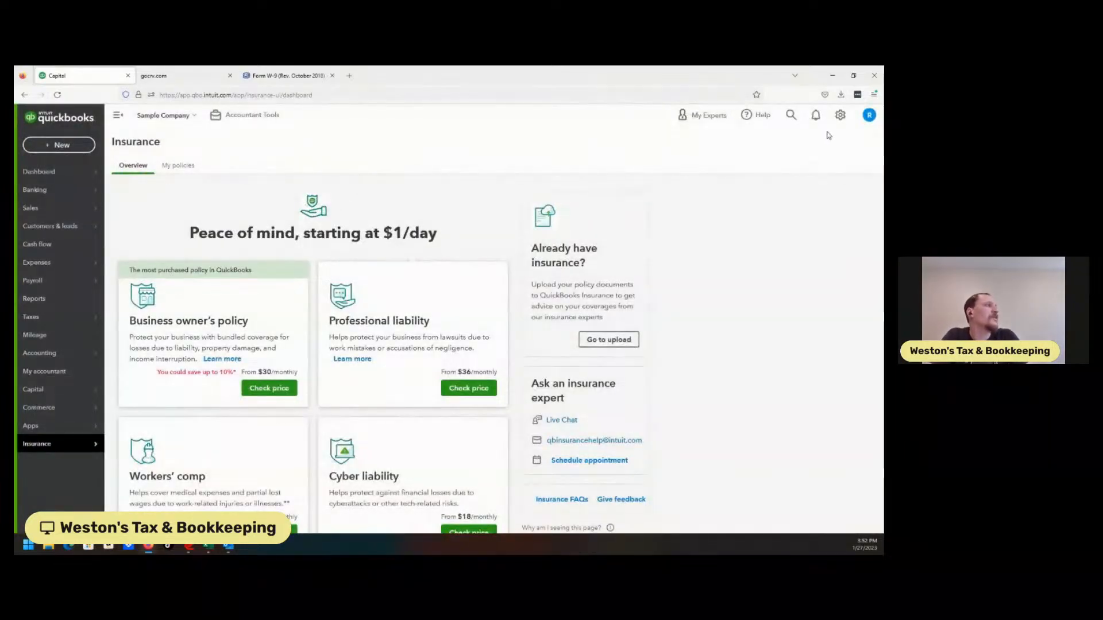
Review the Company, Usage, Sales, Expenses, Time and Advanced sections of Account and Settings, and close the settings.
click(840, 115)
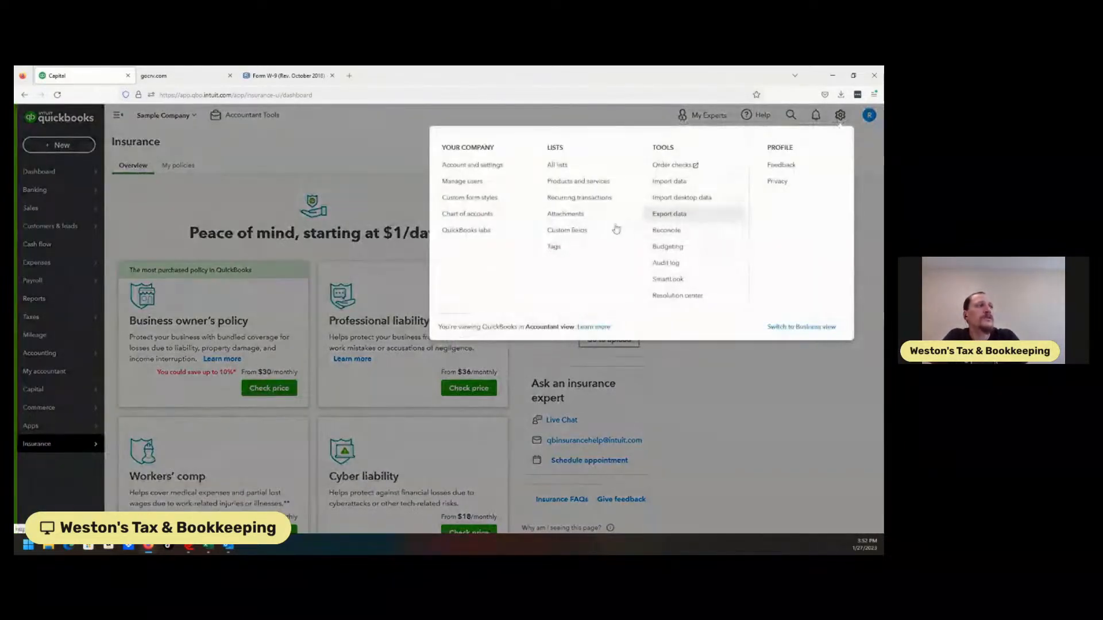
click(463, 167)
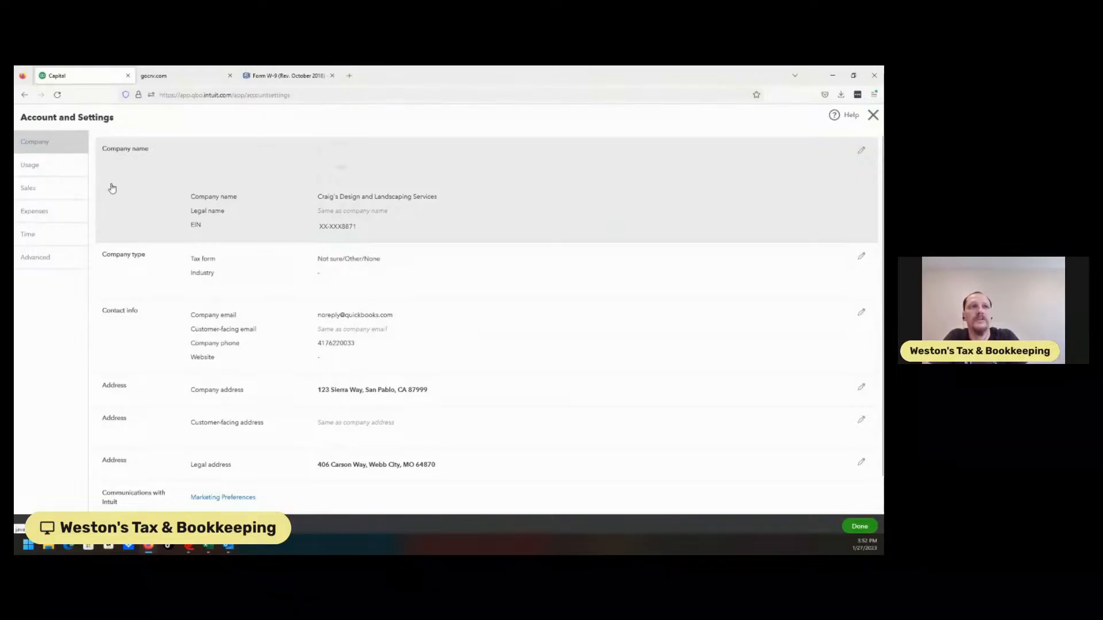
click(66, 168)
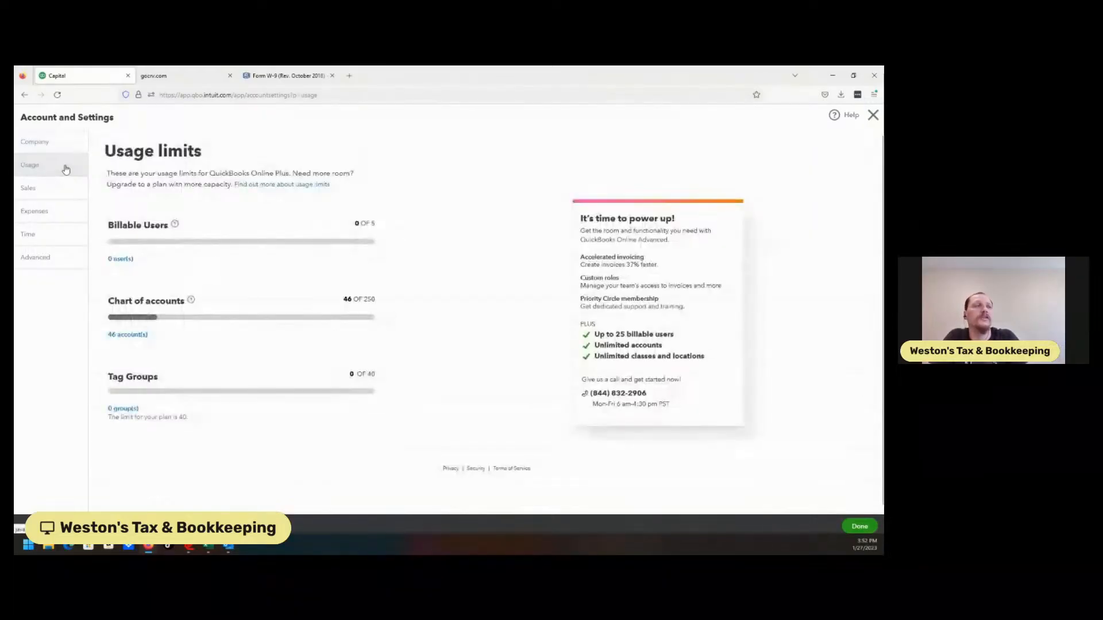
click(36, 196)
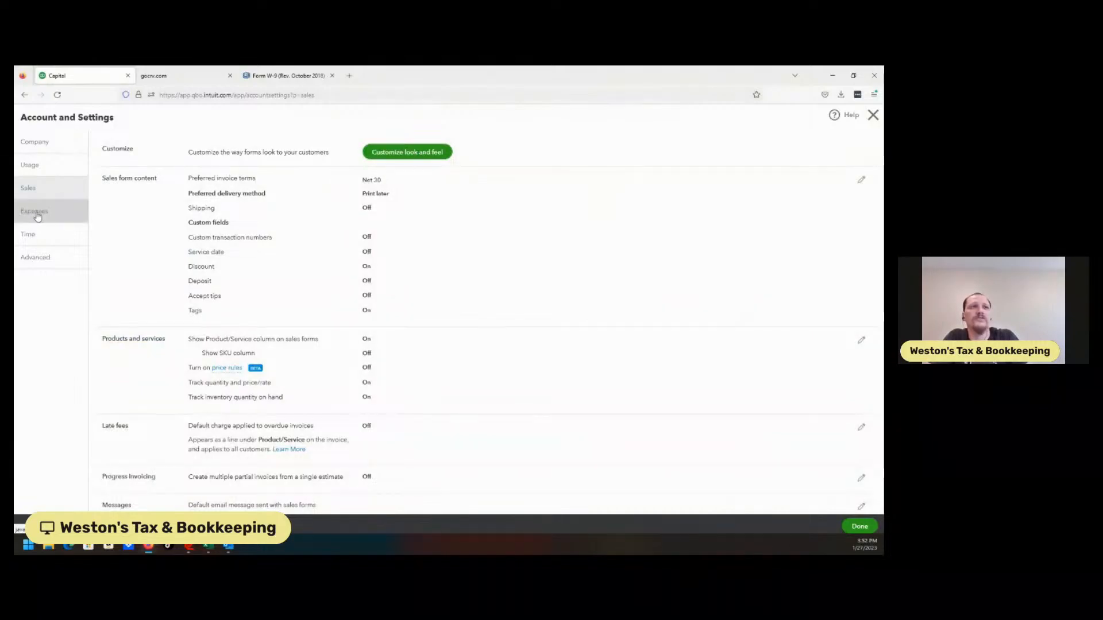
click(38, 217)
click(35, 234)
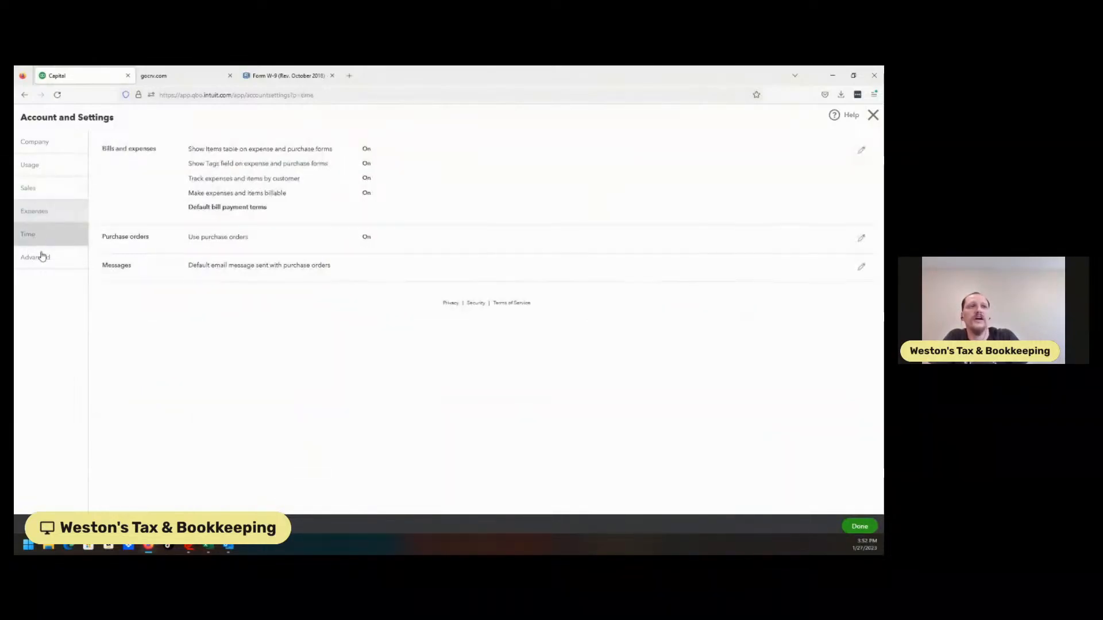
click(44, 259)
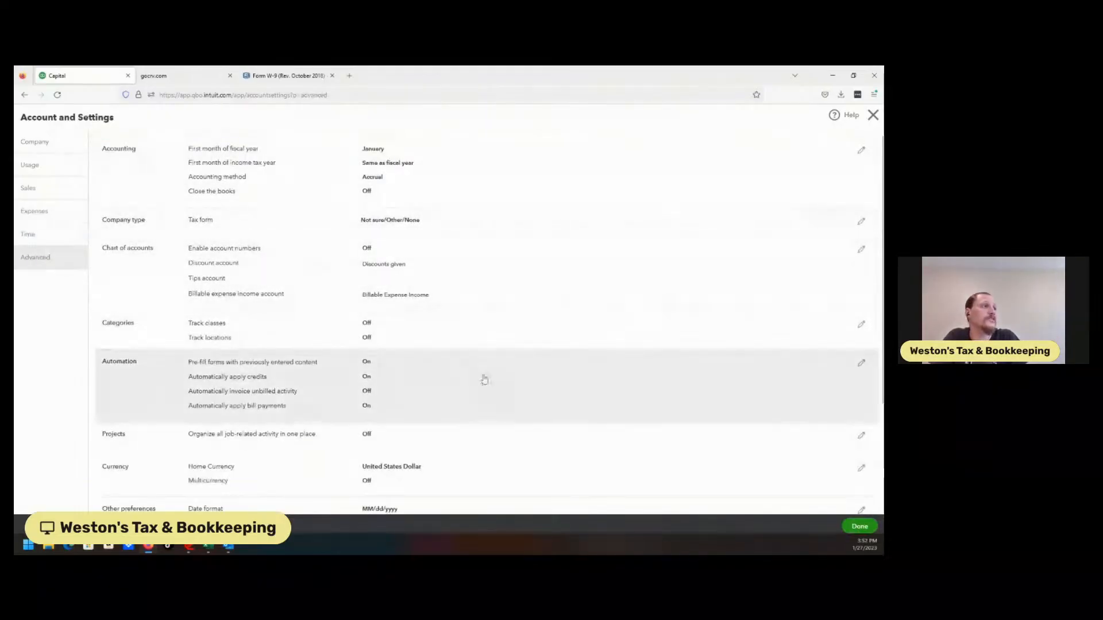
click(858, 525)
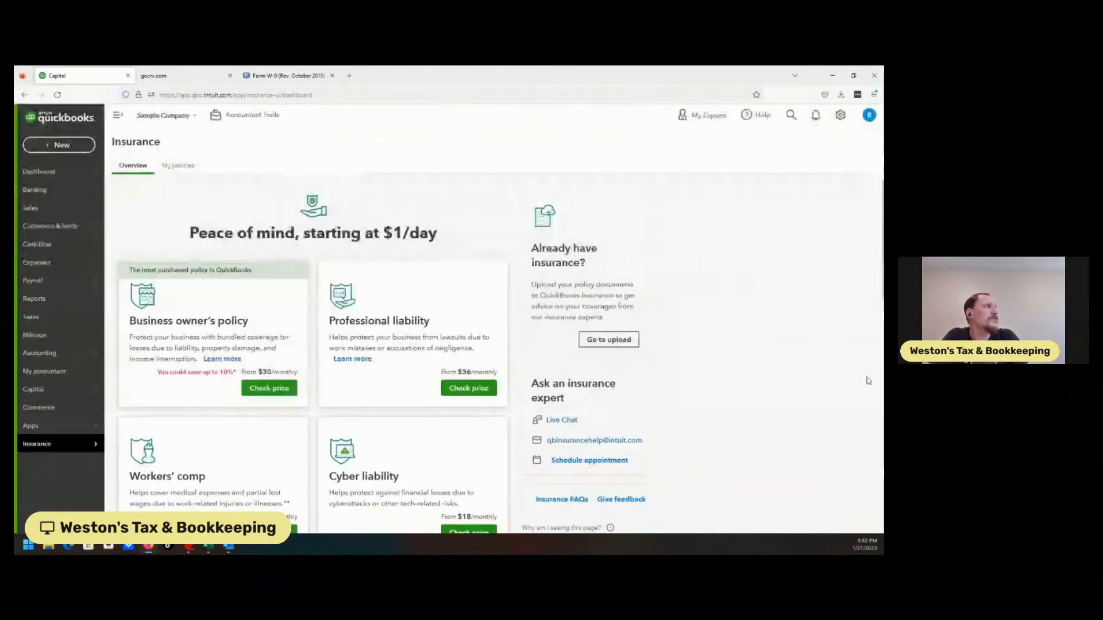
Open the Audit Log, filter it by the individually named user, and look through that user's events for this month.
click(848, 123)
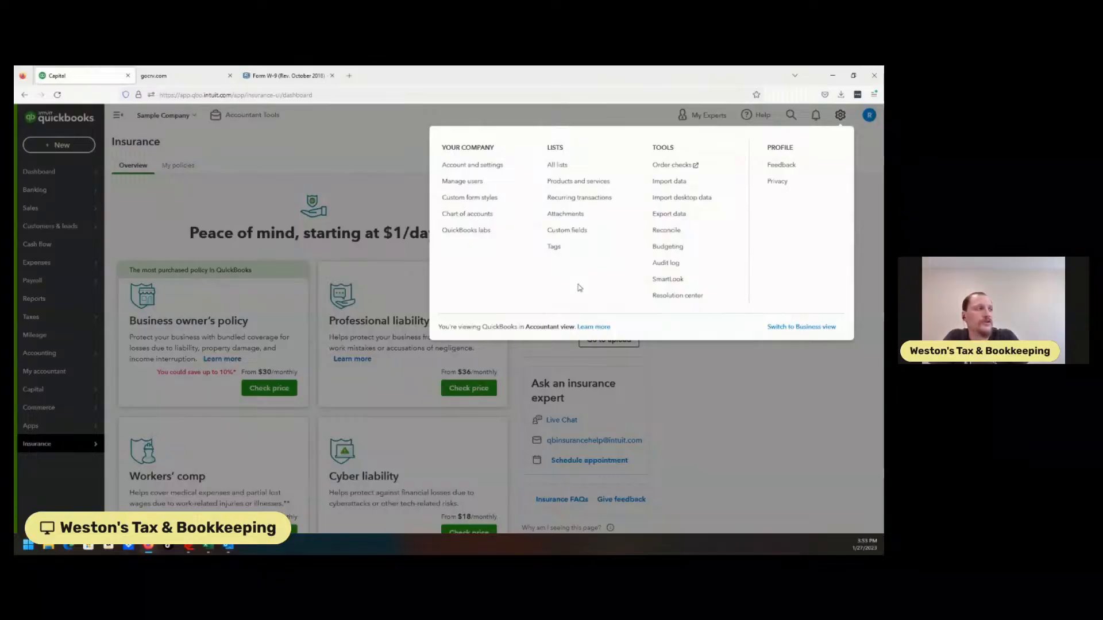
click(673, 266)
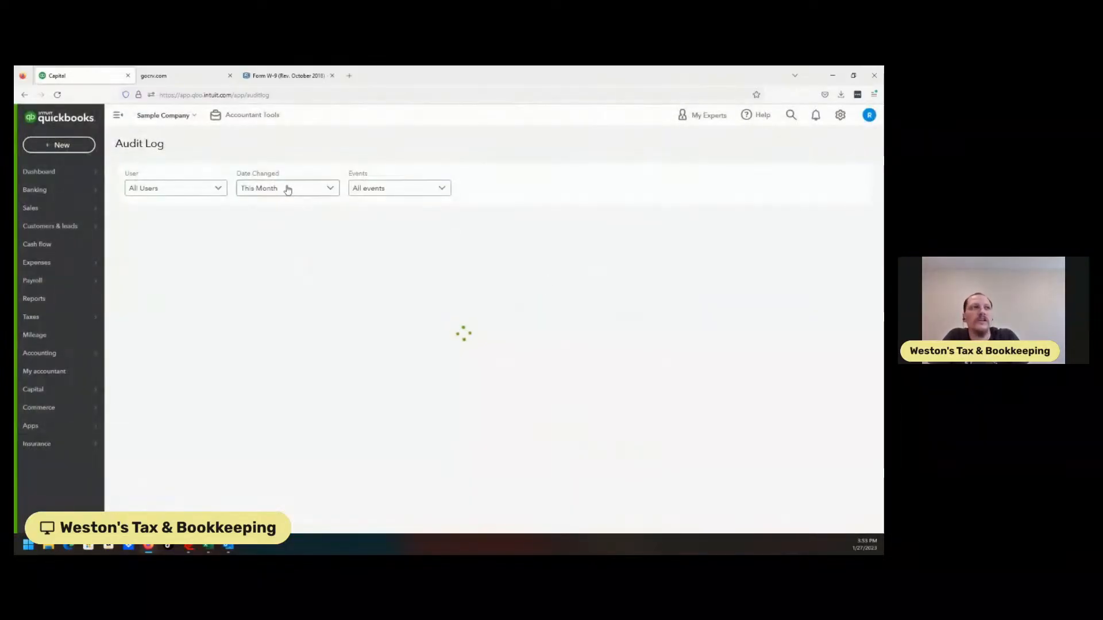
click(193, 188)
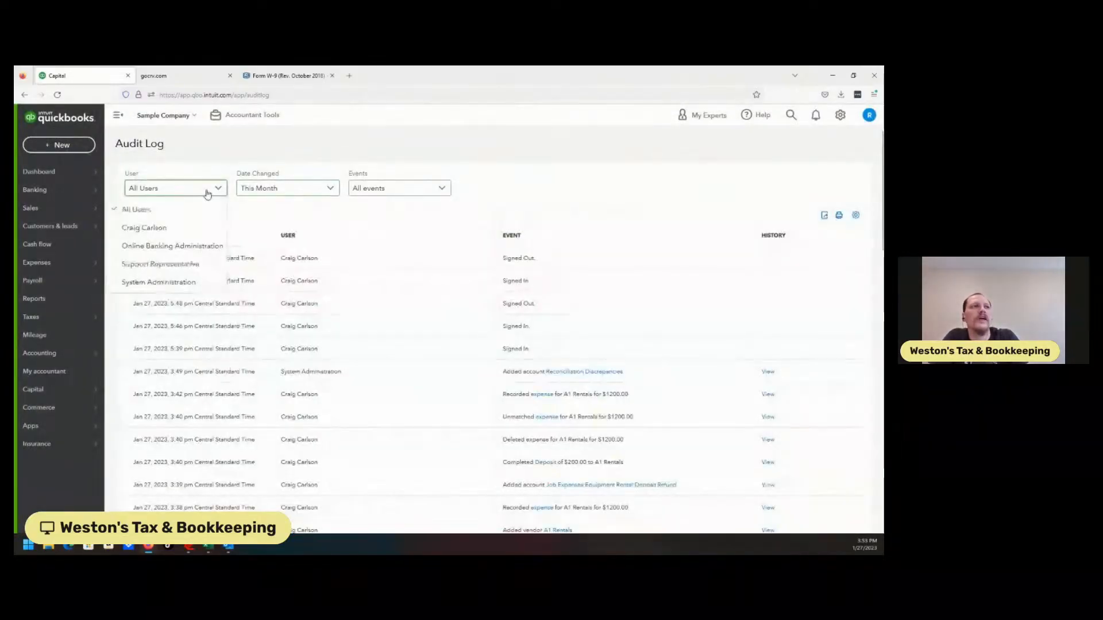
click(176, 229)
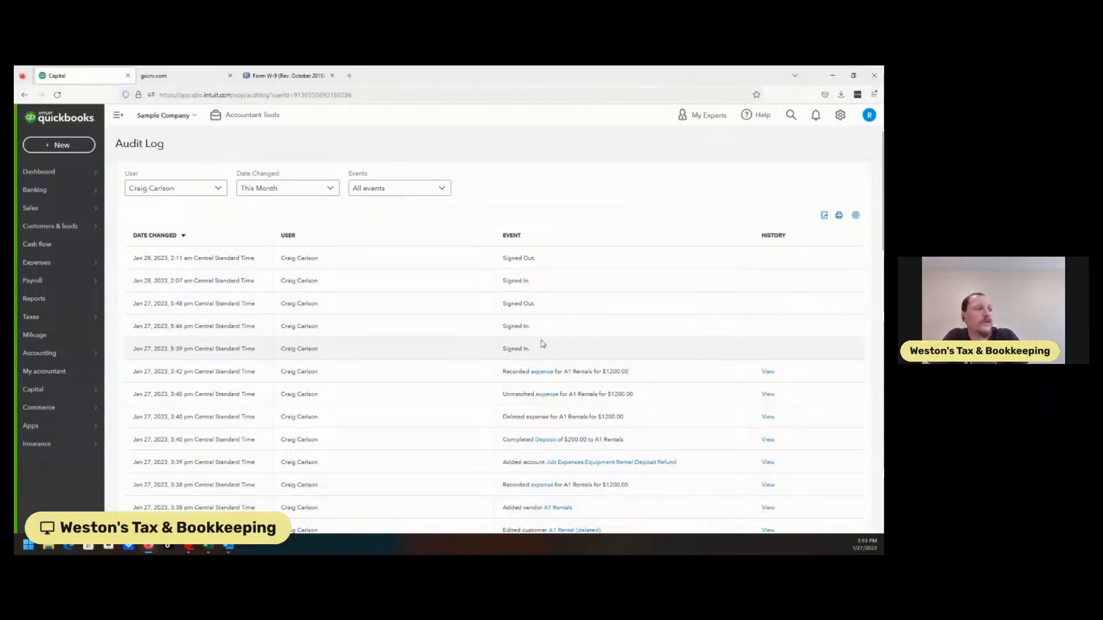
scroll(543, 344, down, 3)
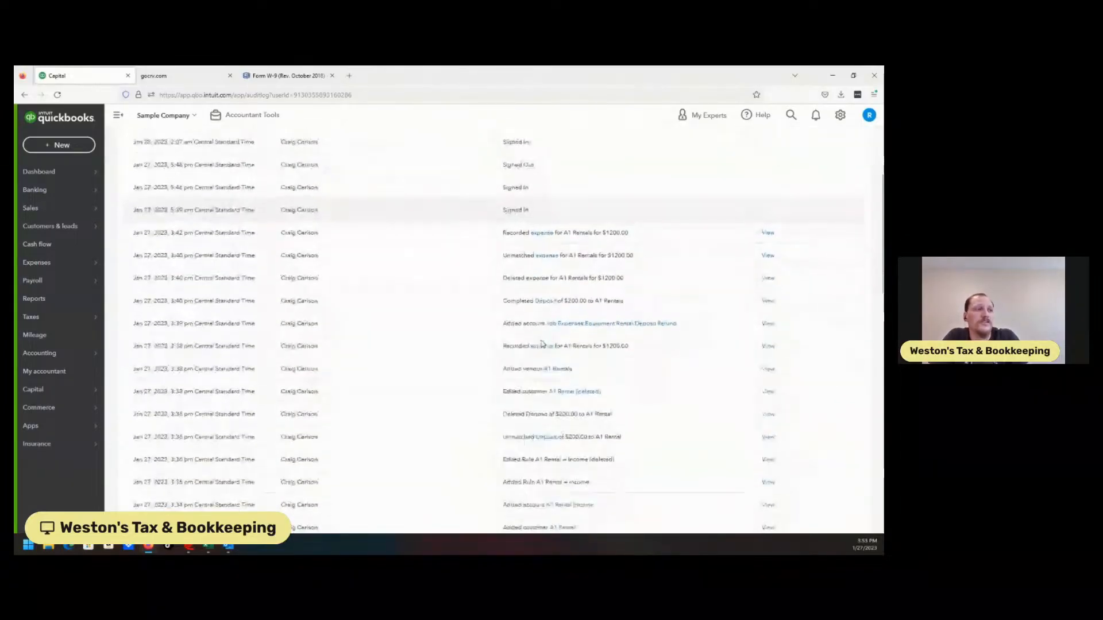
scroll(542, 343, up, 3)
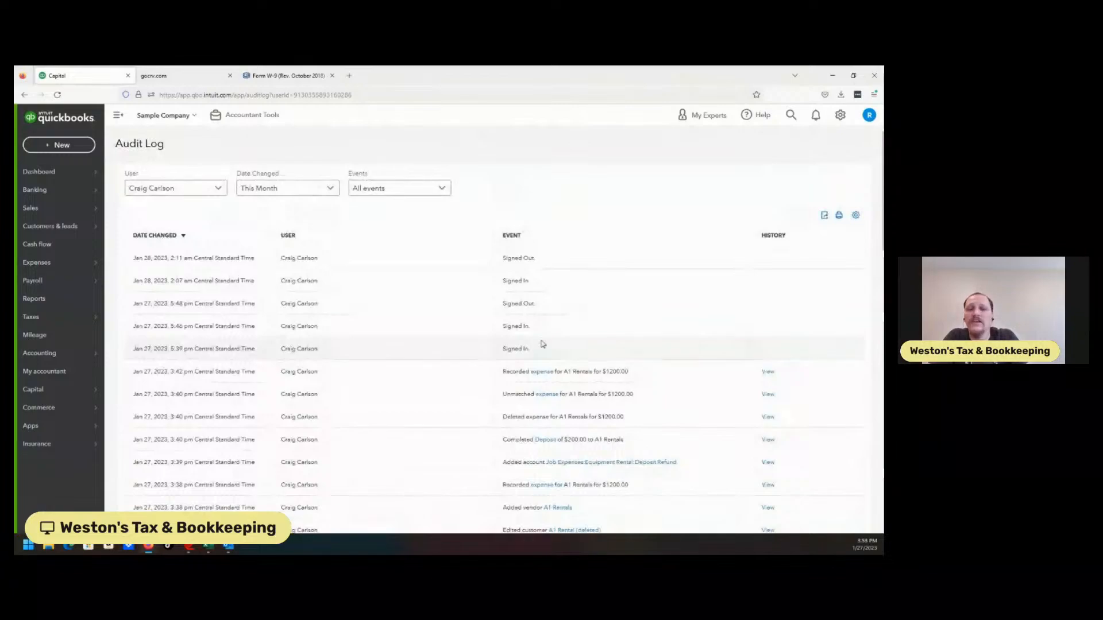
Filter the Audit Log by the System Administration user and check the available Date Changed options.
click(208, 191)
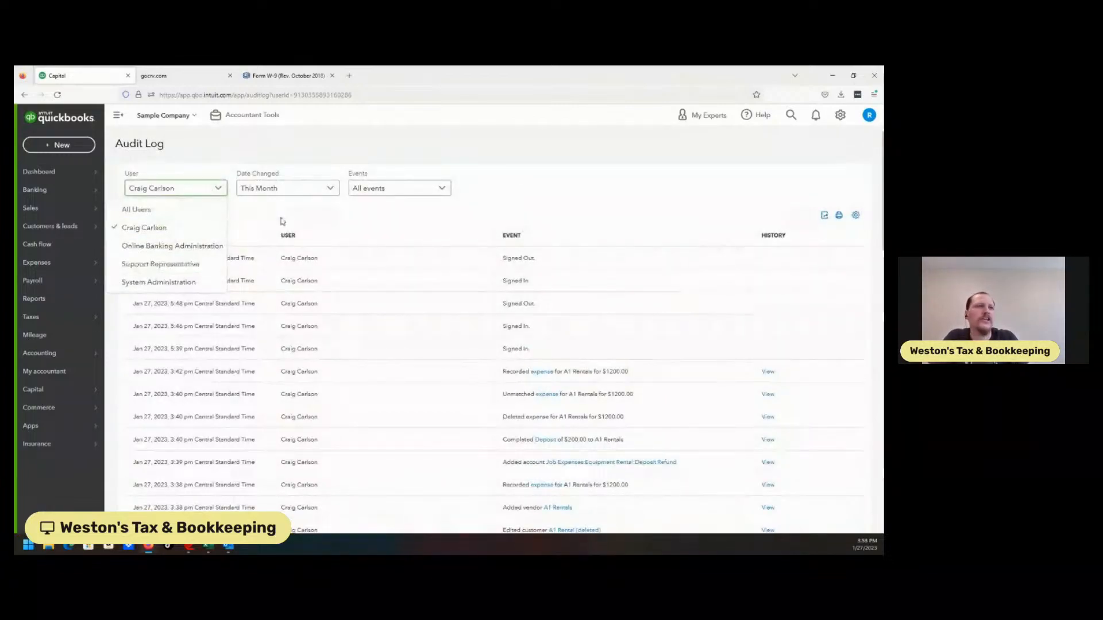
click(164, 282)
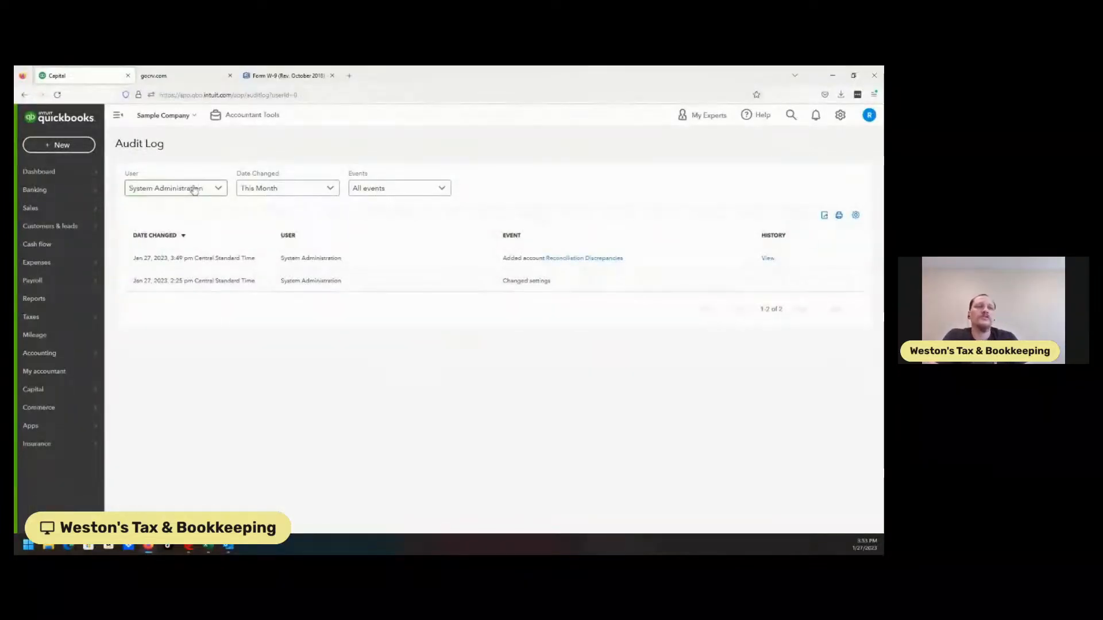
click(193, 187)
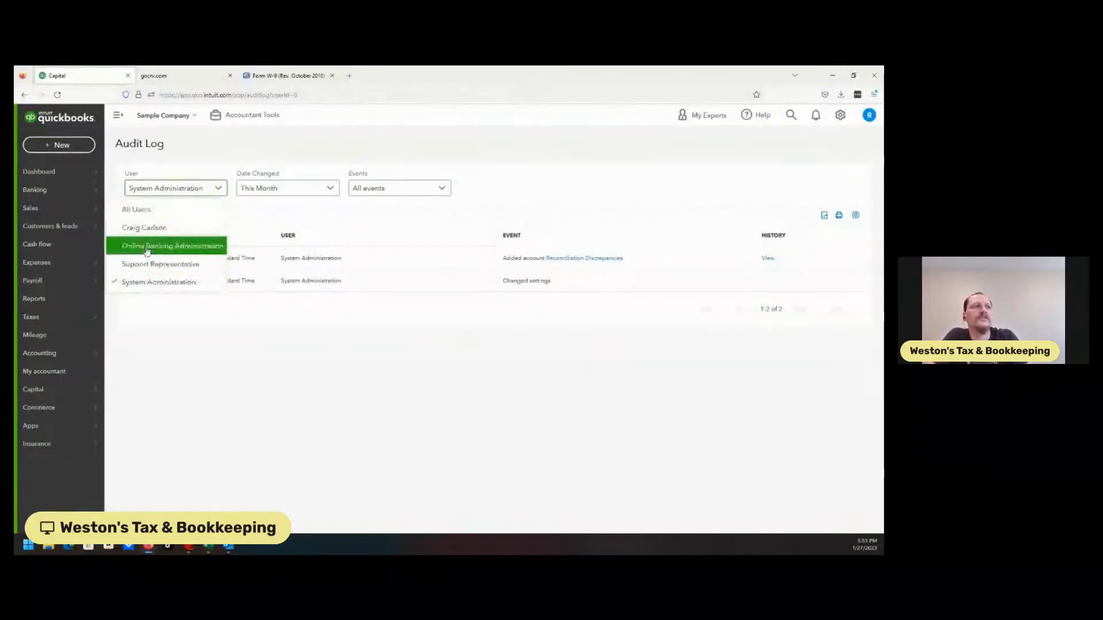
click(260, 190)
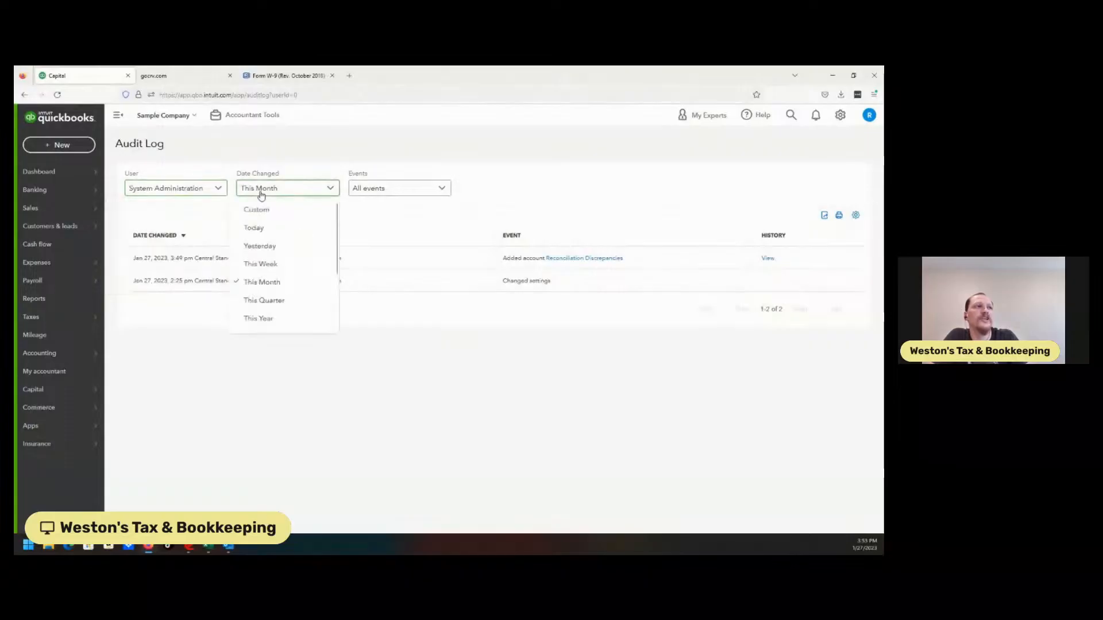
click(205, 216)
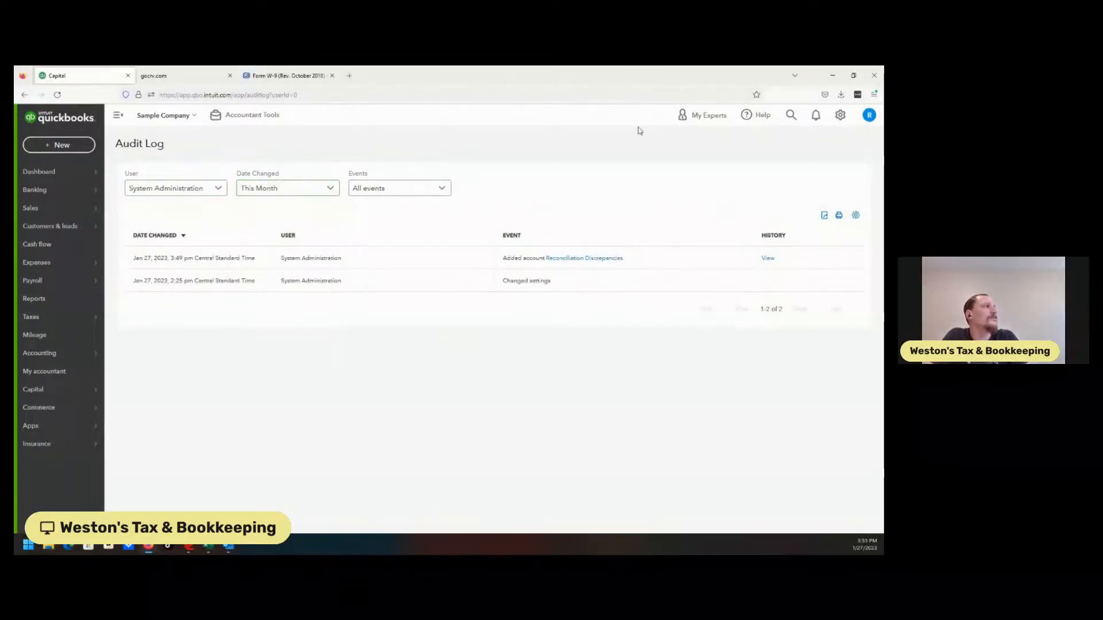